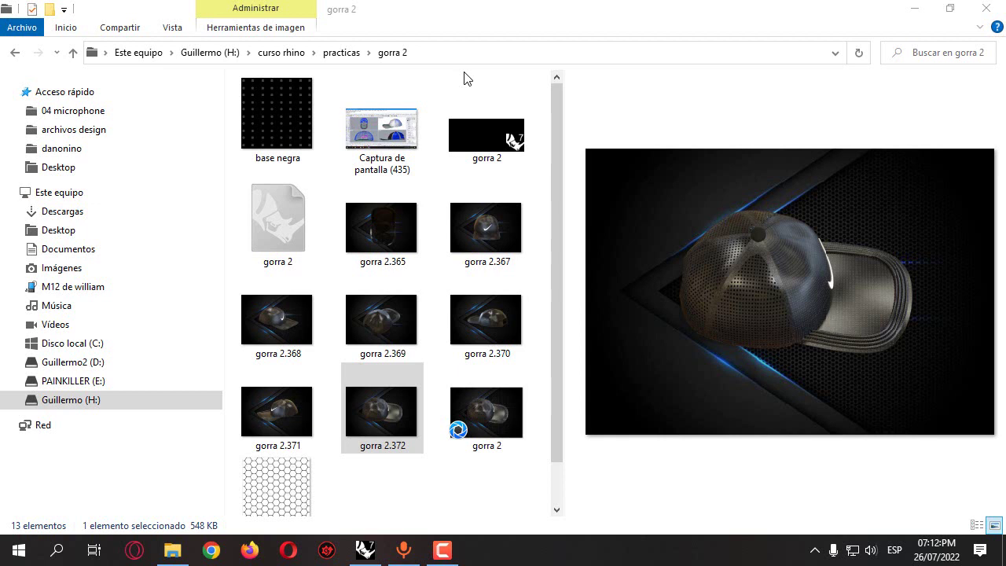
Preview the cap renders gorra 2.365 through gorra 2.372 in the gorra 2 folder.
left_click(484, 239)
left_click(298, 341)
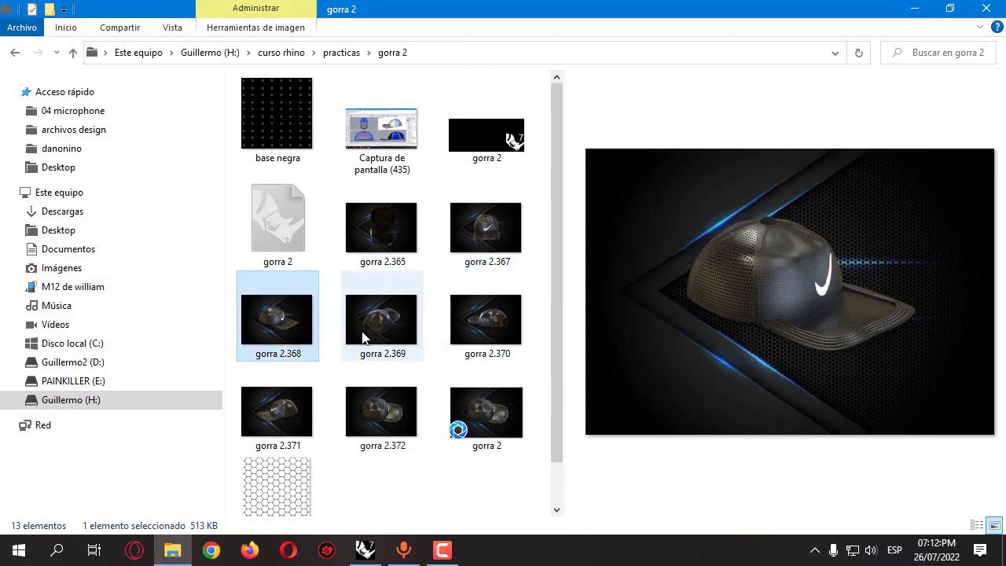
left_click(396, 328)
left_click(466, 317)
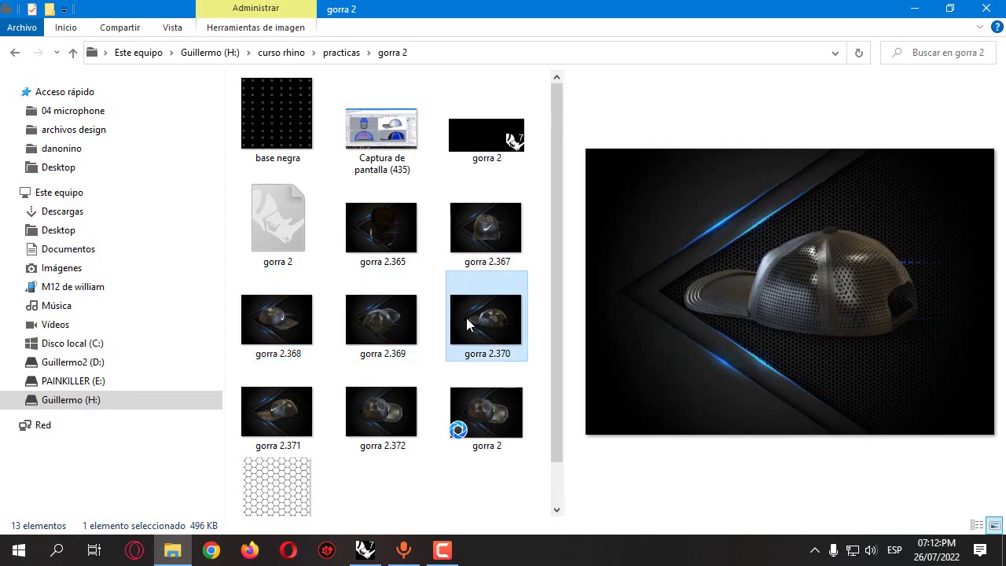
left_click(314, 399)
left_click(389, 410)
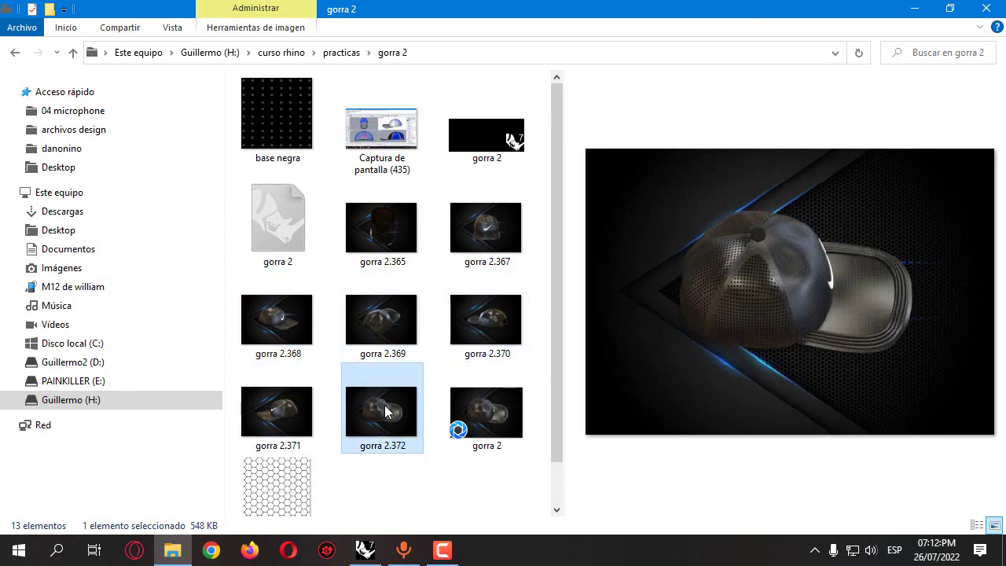
left_click(397, 229)
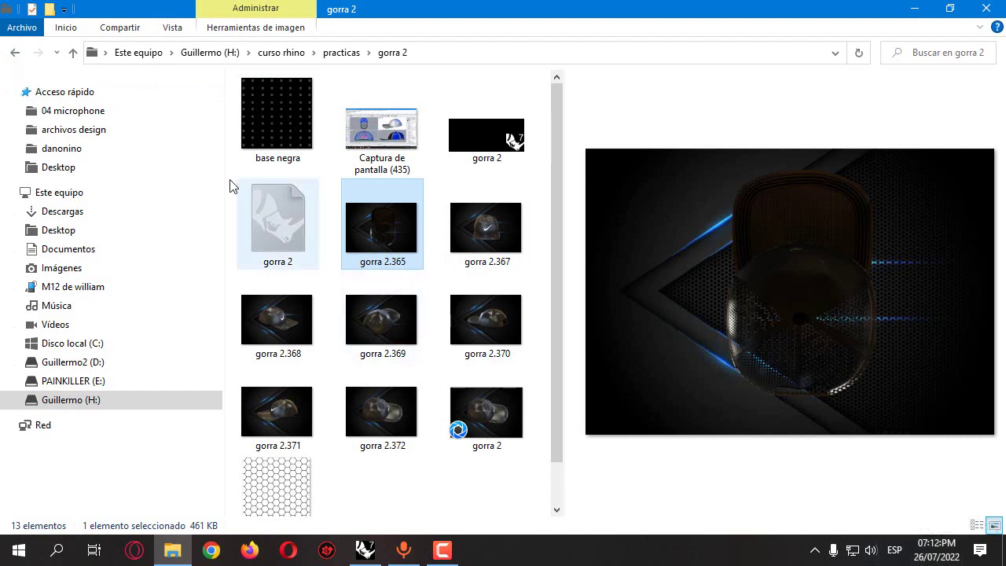
left_click(500, 369)
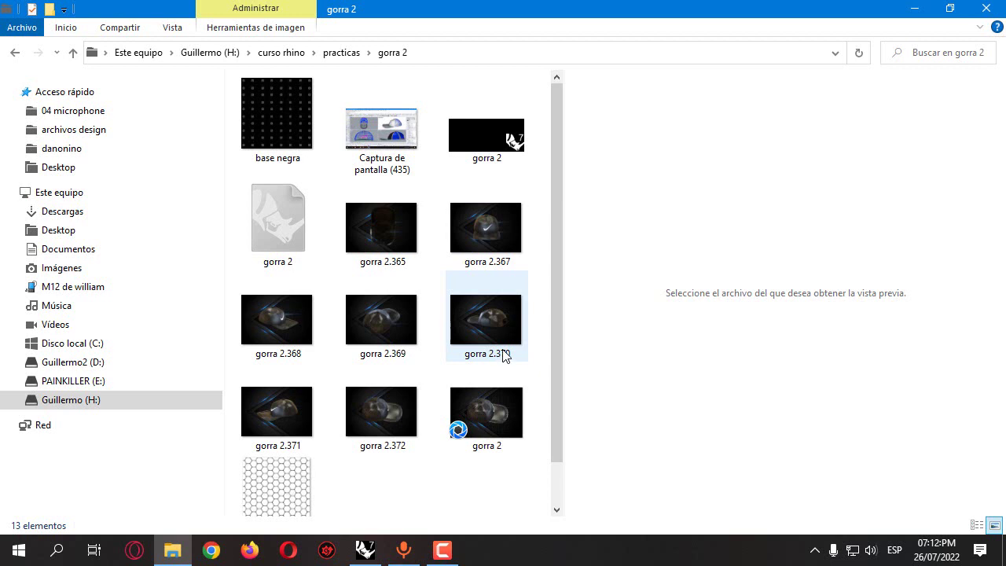
Open the neighbouring gorra practice folder and check the creation date in the properties of the Rhino model file gorra.
left_click(15, 53)
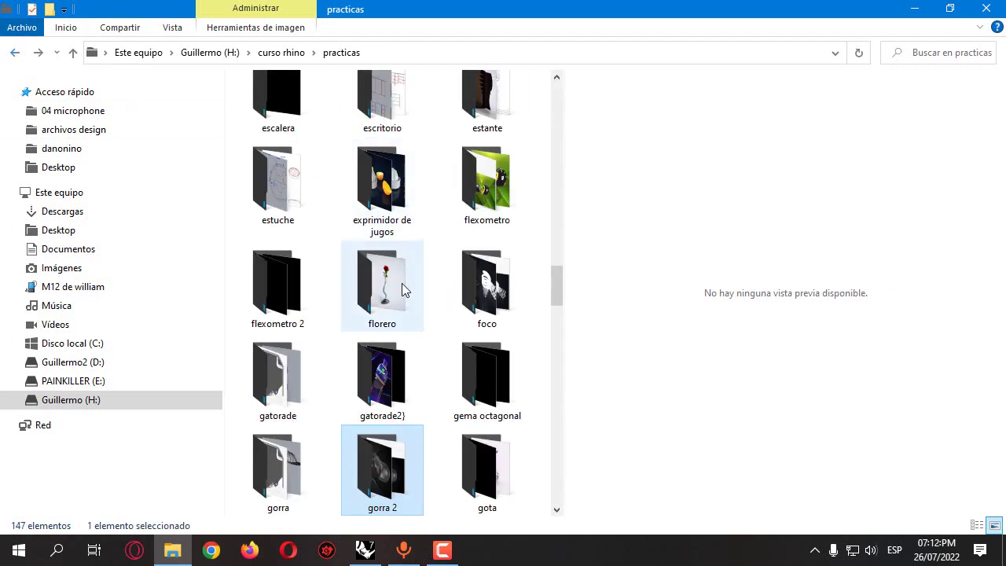
double_click(286, 472)
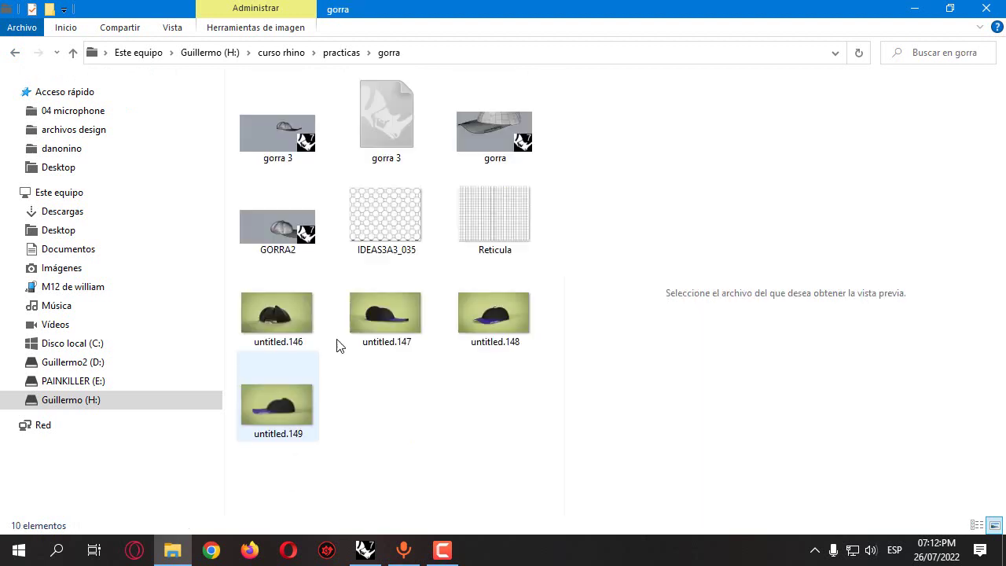
left_click(492, 124)
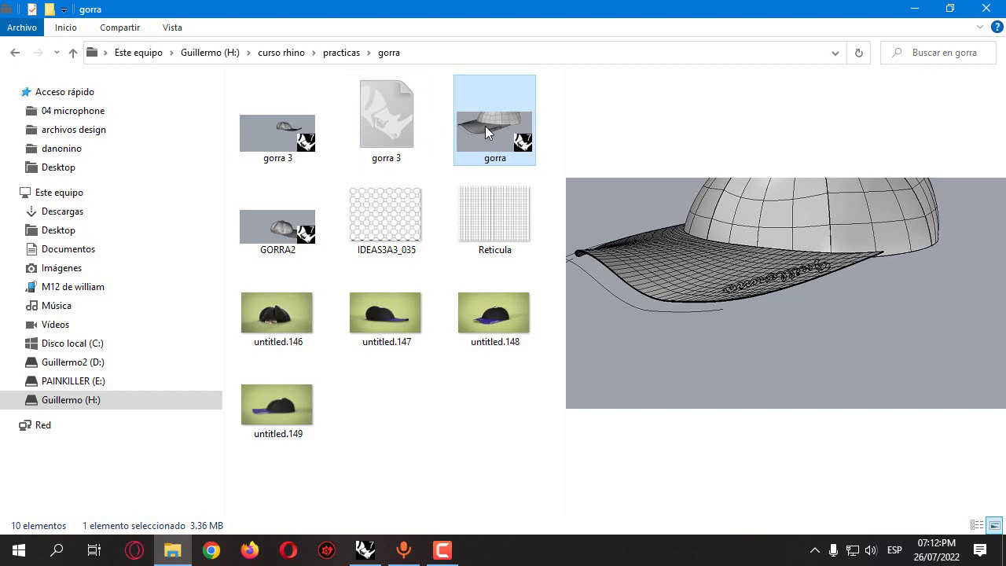
right_click(485, 131)
left_click(395, 476)
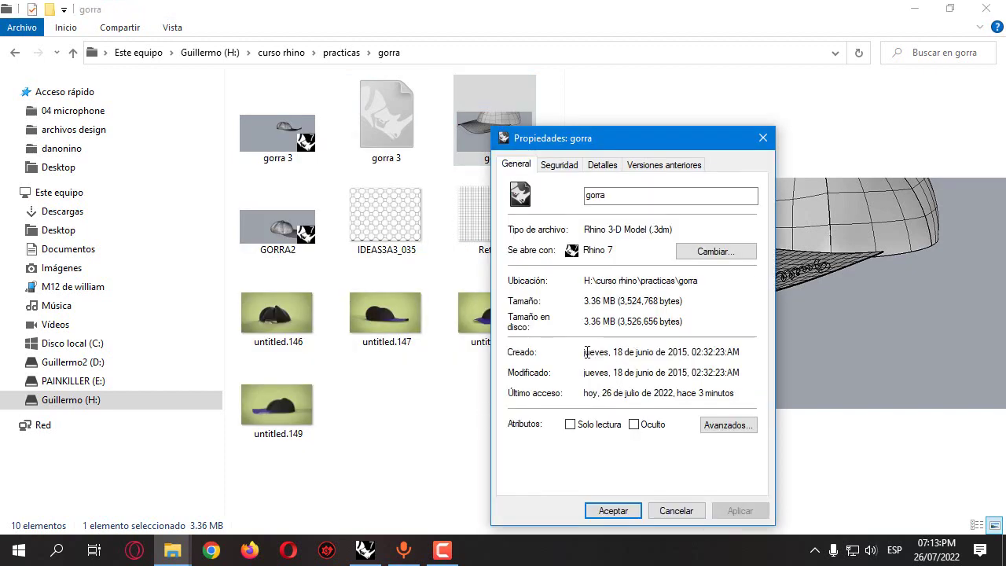
left_click_drag(586, 352, 689, 362)
left_click_drag(613, 352, 695, 352)
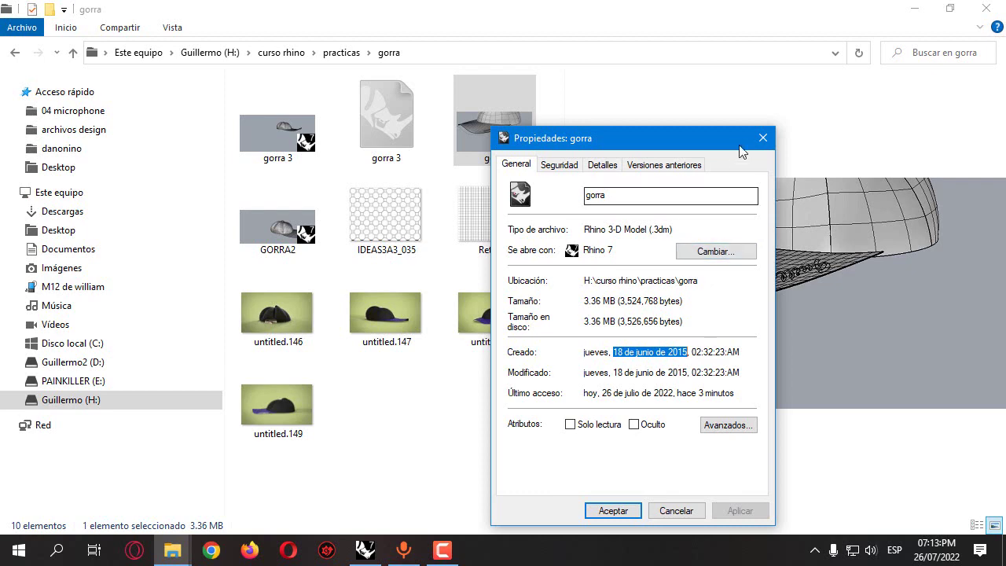
left_click(762, 137)
Return to the gorra 2 folder and review the cap's shape from several angles in its rendered images.
left_click(15, 53)
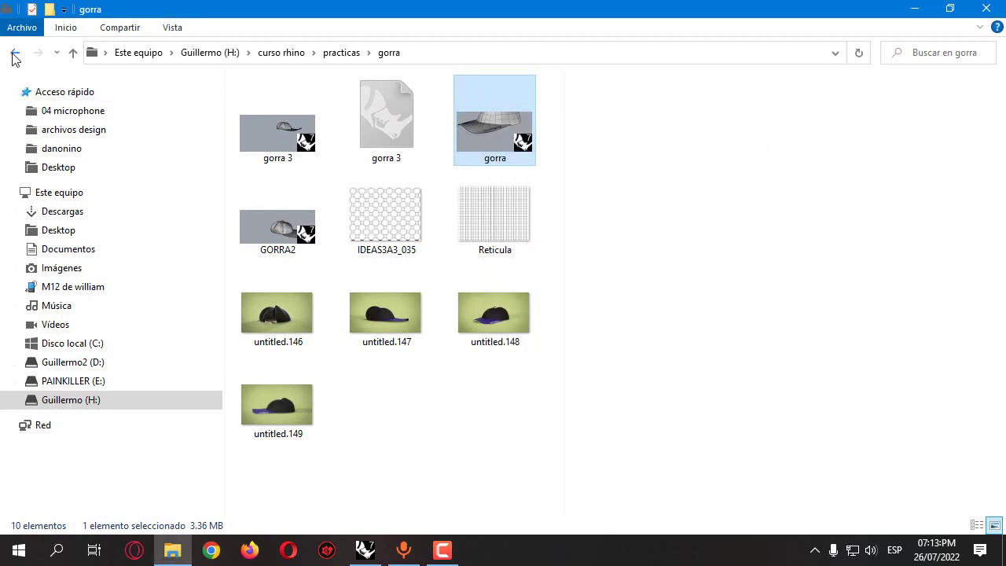
double_click(371, 460)
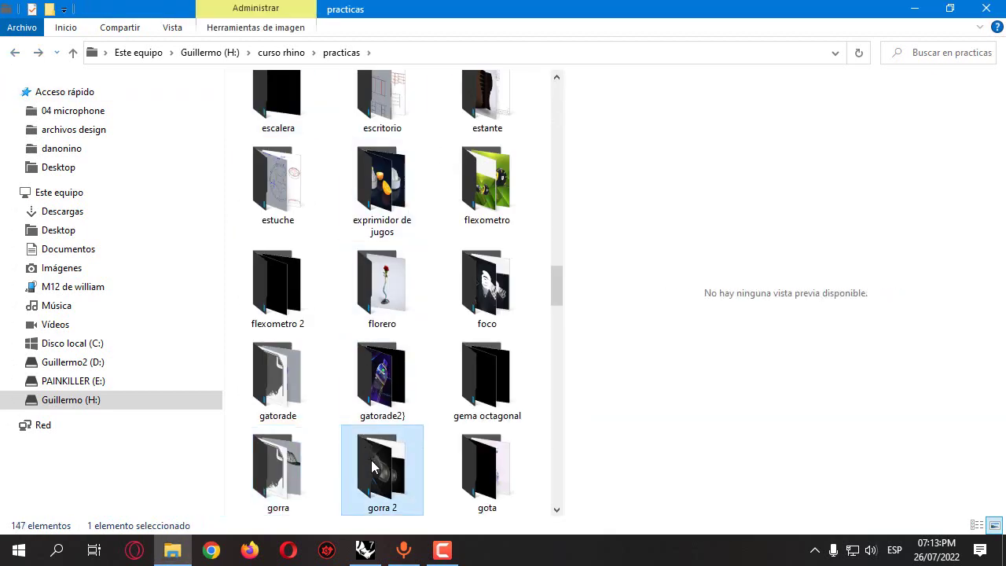
left_click(483, 229)
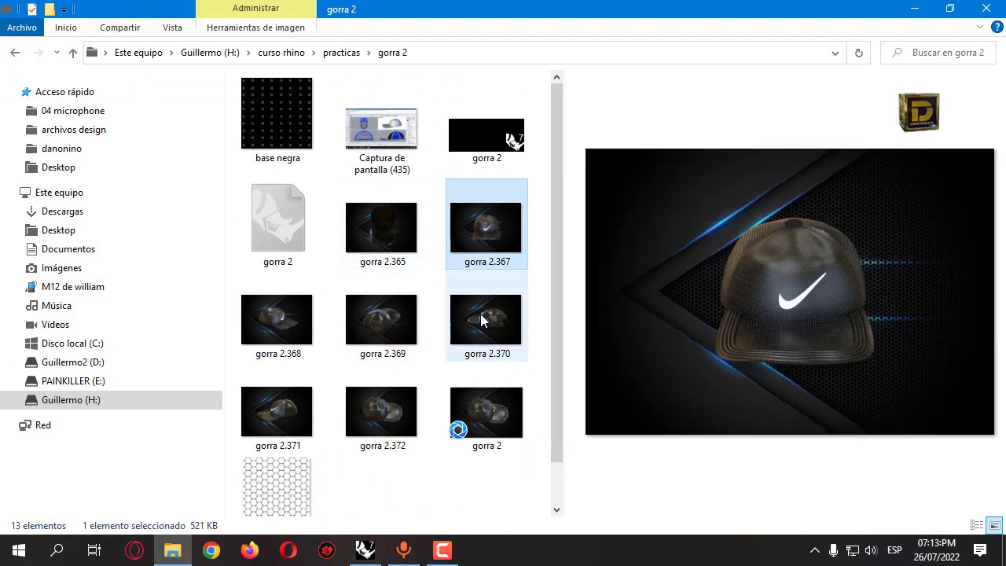
left_click(483, 319)
left_click(393, 330)
left_click(392, 416)
left_click(295, 414)
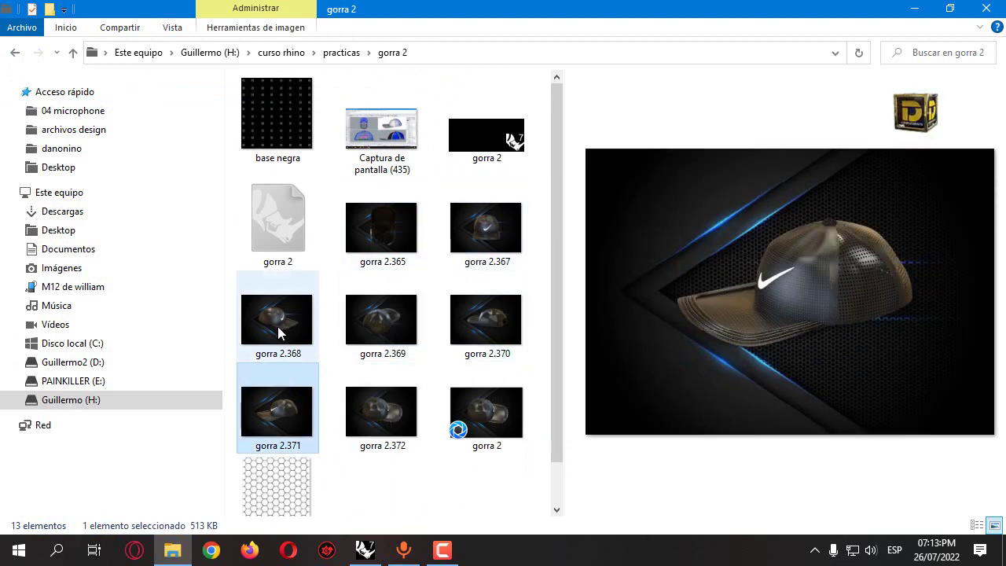
left_click(279, 333)
left_click(498, 335)
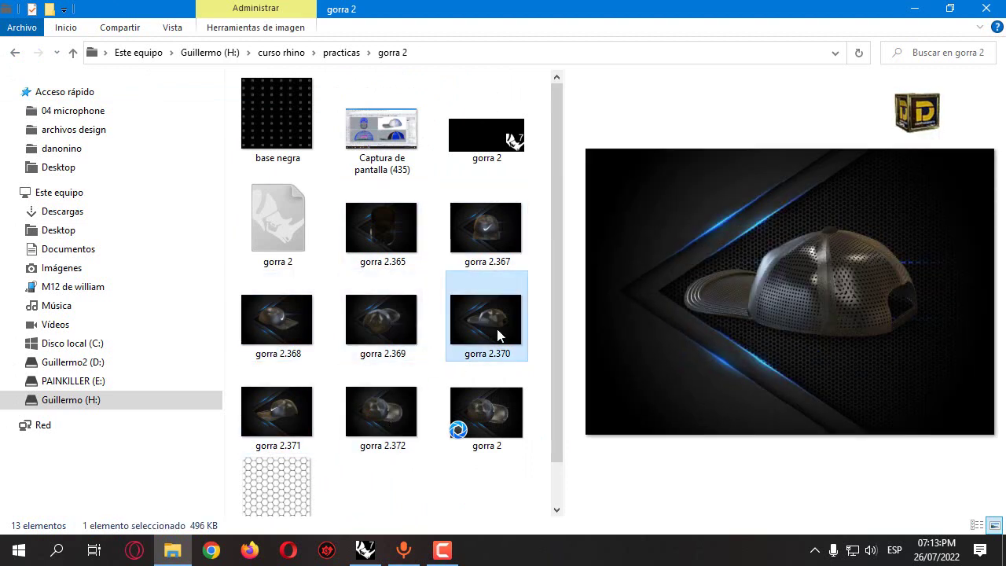
left_click(484, 239)
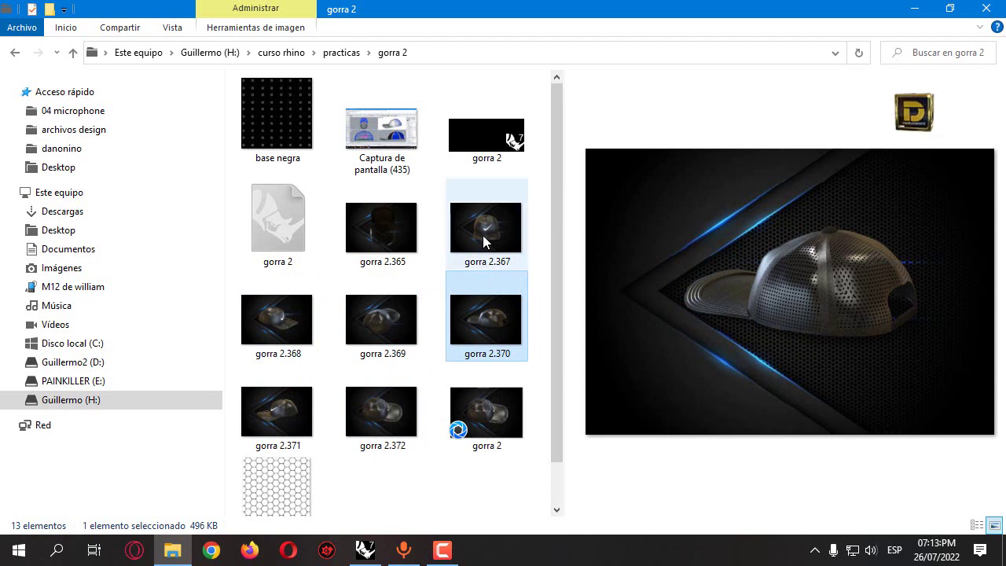
left_click(402, 247)
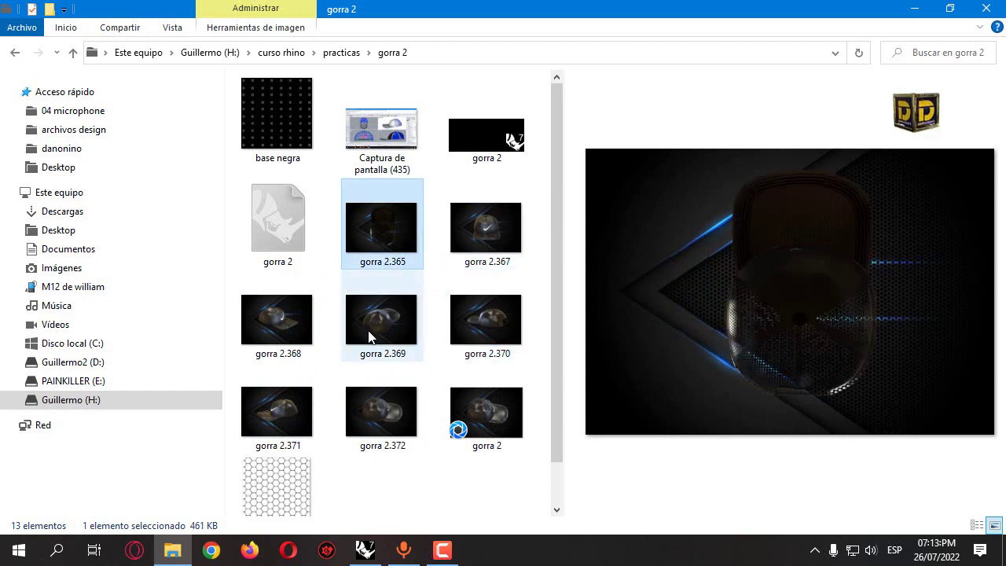
left_click(391, 339)
left_click(400, 391)
left_click(296, 410)
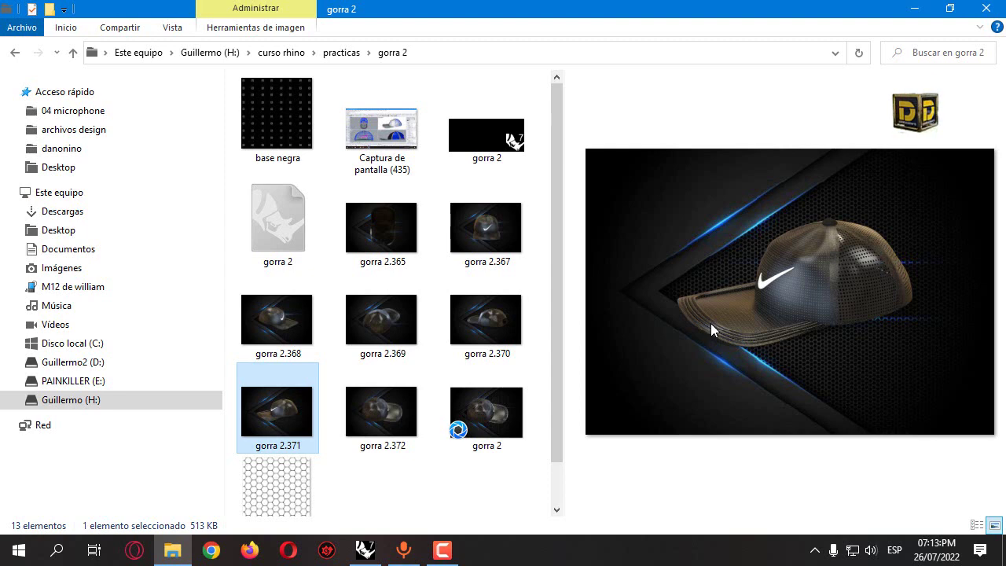
Switch to Rhino and set the document's model units to centimeters.
left_click(365, 550)
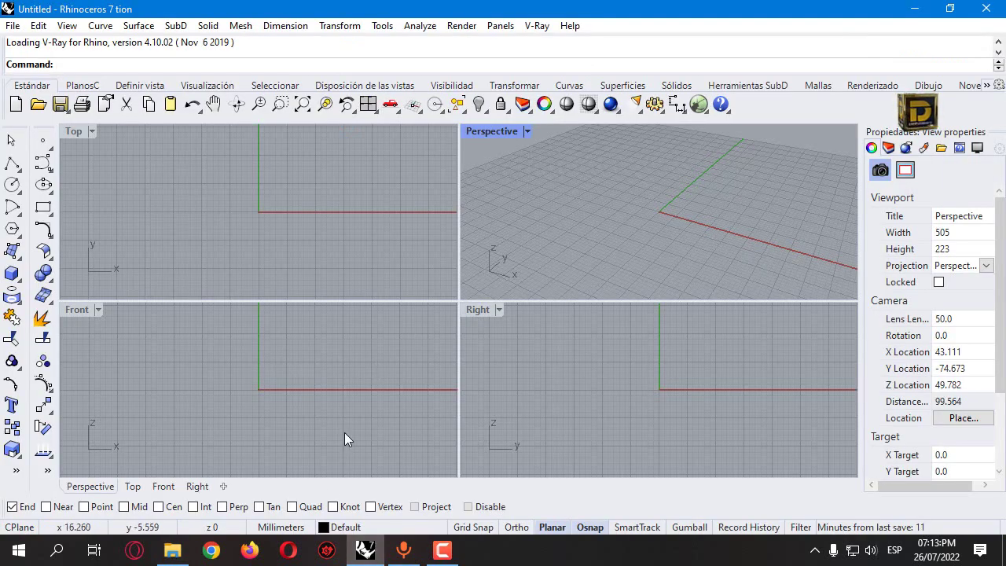
left_click(280, 527)
left_click(313, 511)
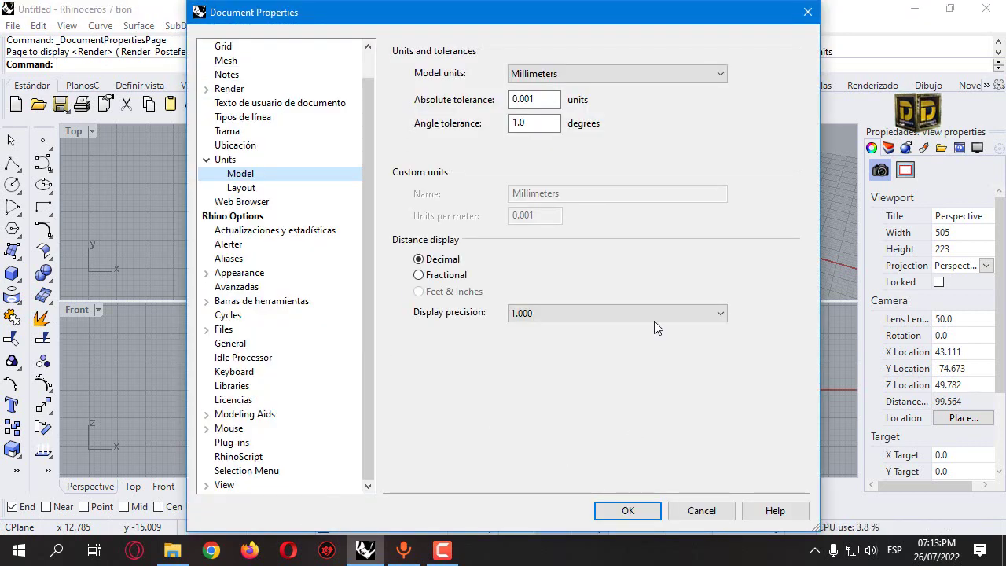
left_click(571, 76)
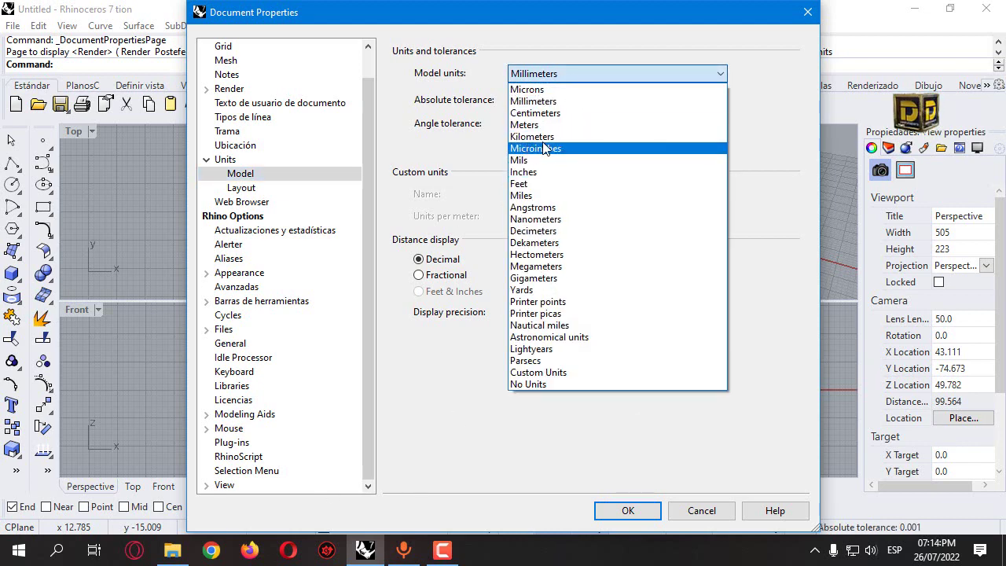
left_click(542, 113)
left_click(627, 510)
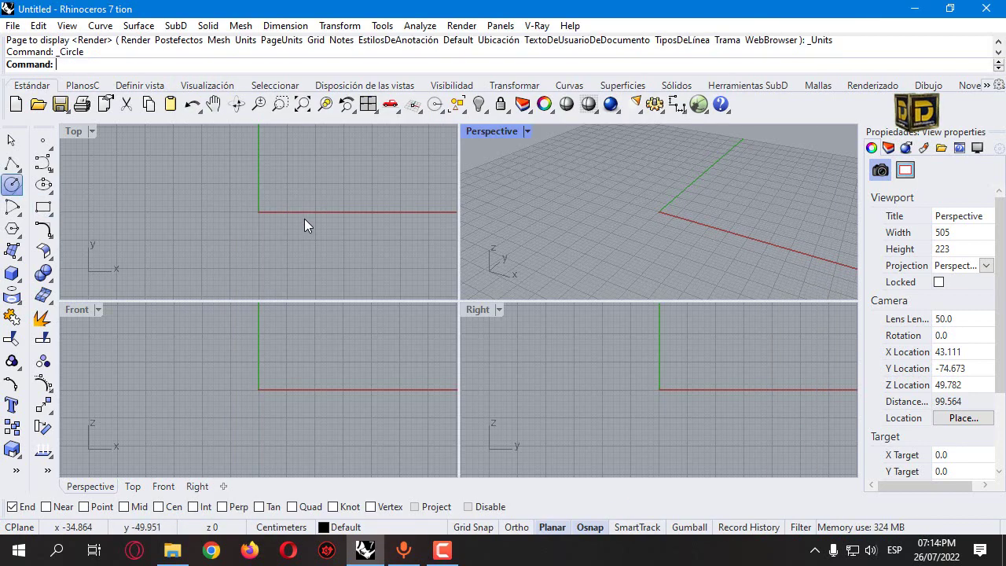
Draw a circle 20 cm in diameter near the origin in the Top view.
left_click(281, 195)
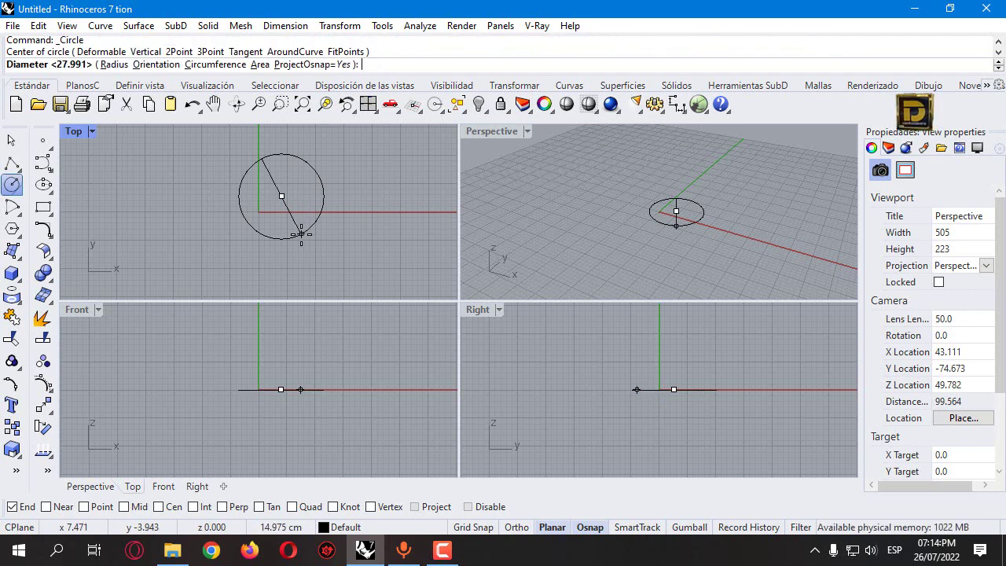
type("20")
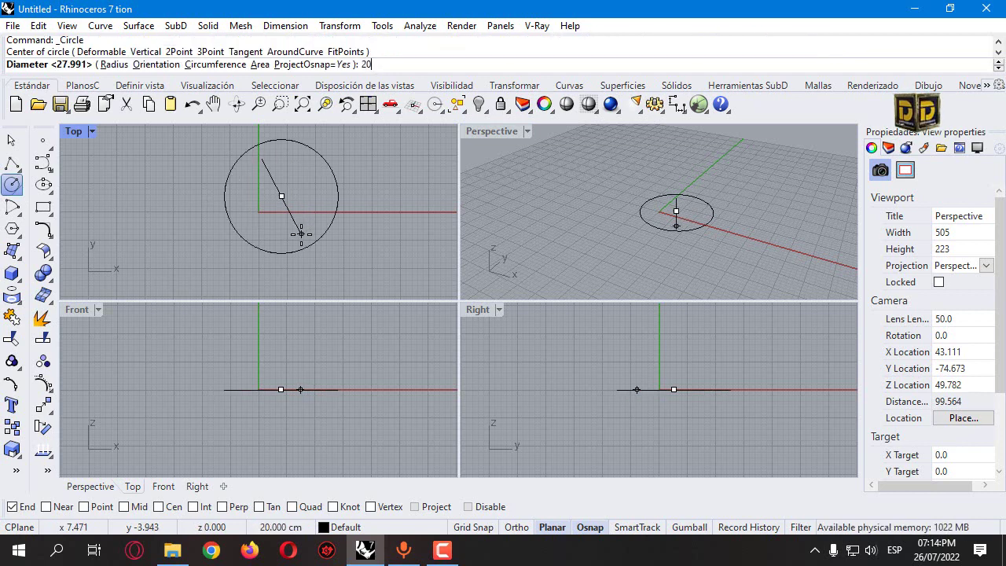
key("Return")
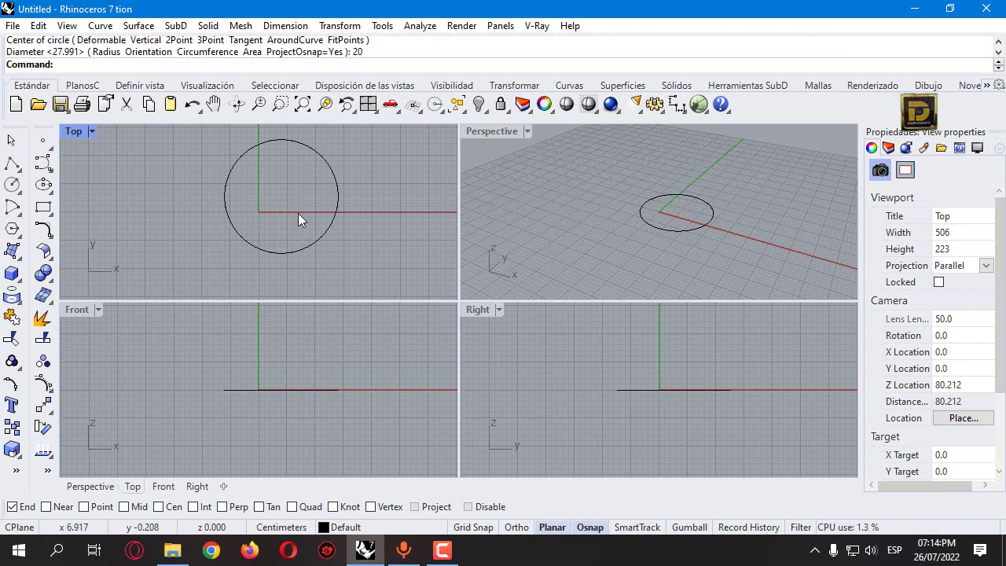
Enable center snapping for a new polyline and add a green layer set as the current one.
left_click(12, 162)
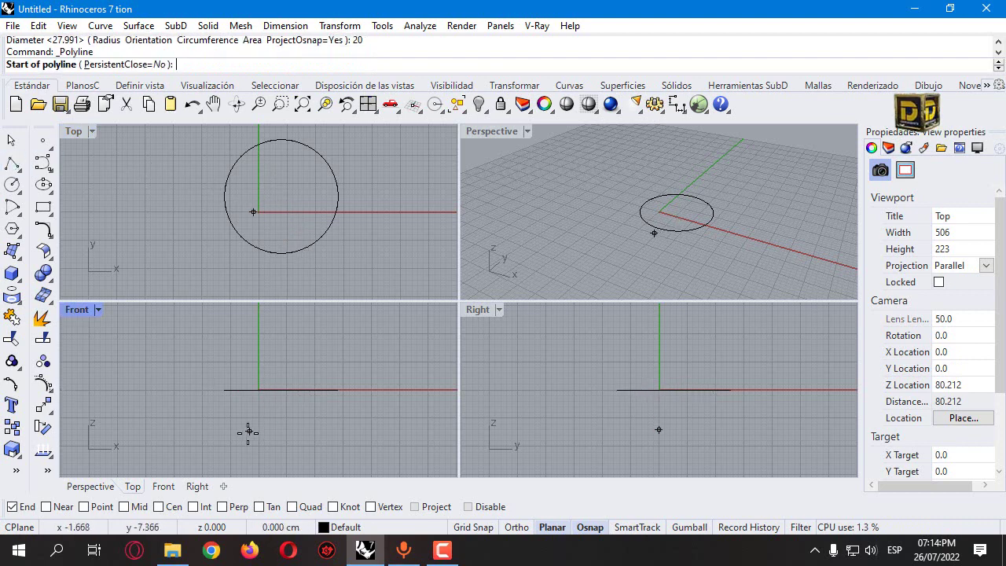
left_click(168, 507)
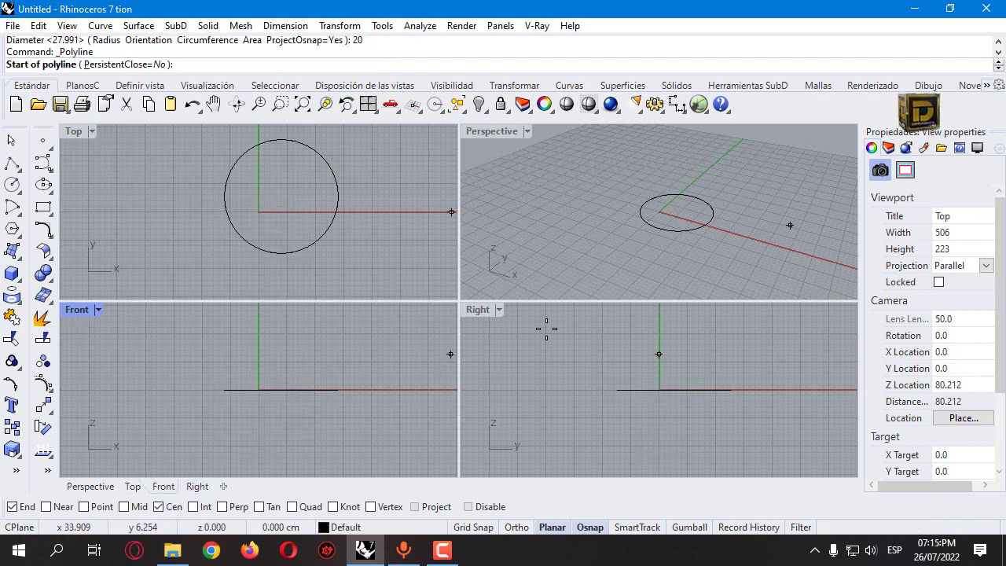
left_click(888, 148)
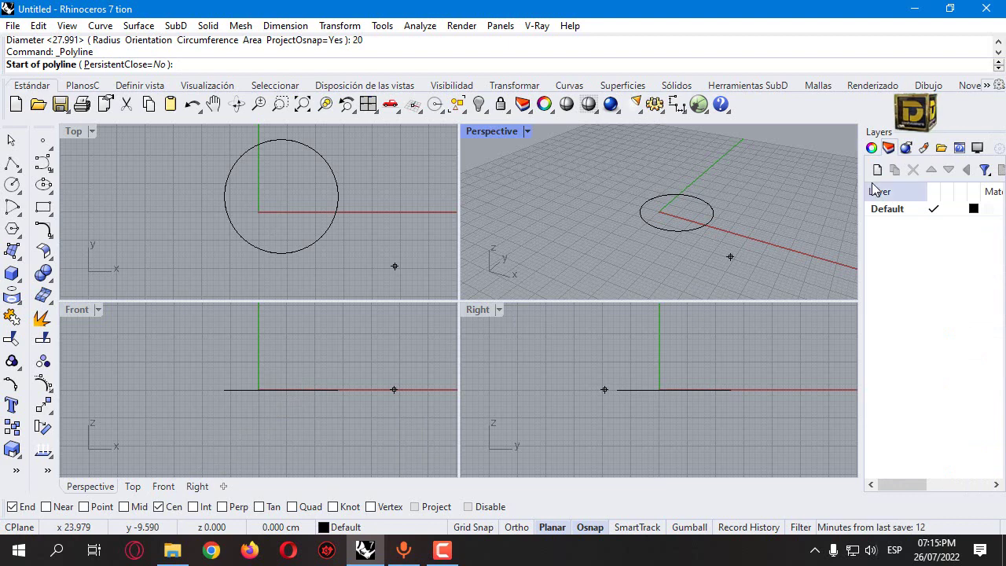
left_click(876, 170)
left_click(974, 225)
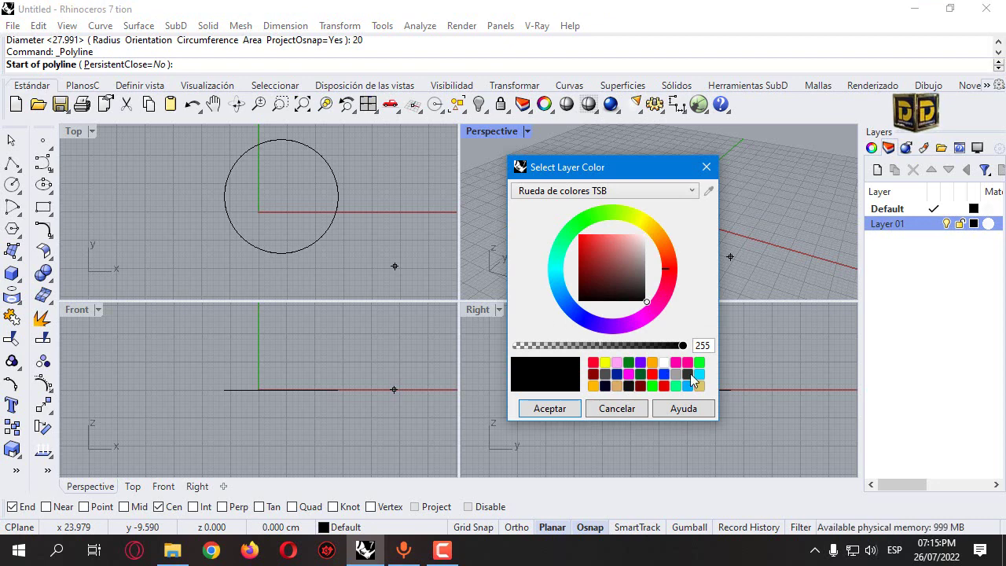
left_click(698, 363)
left_click(549, 408)
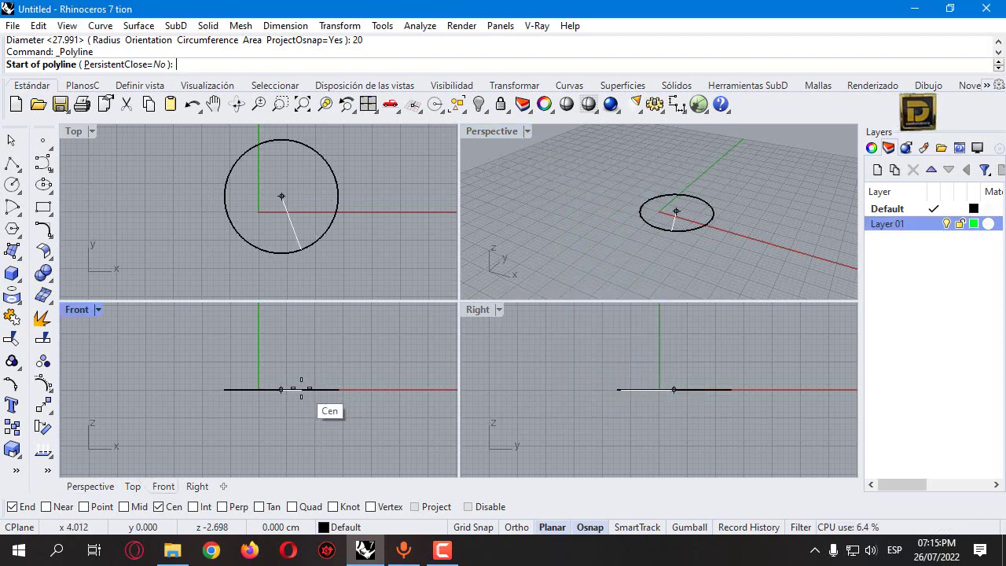
left_click(932, 225)
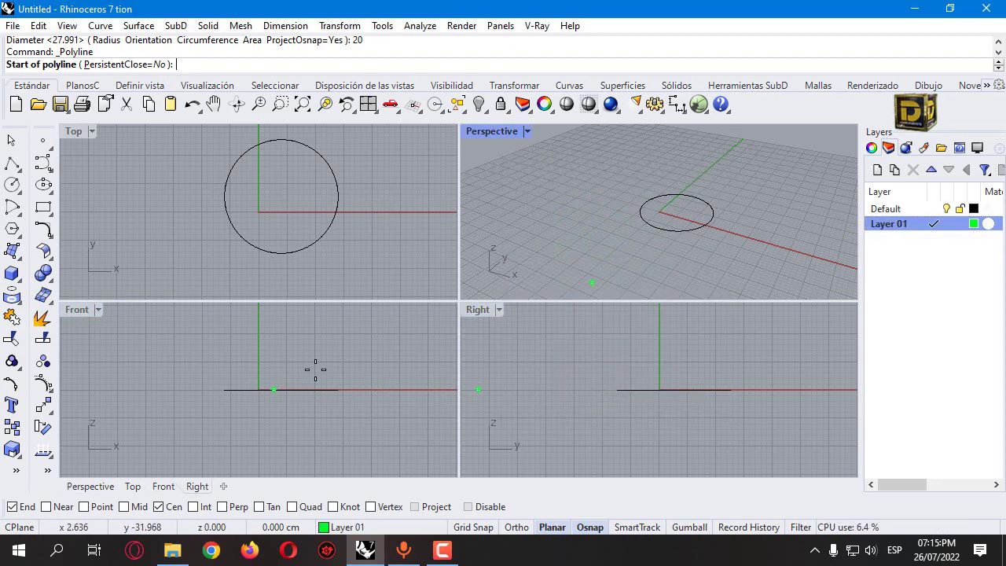
Draw a 10 cm vertical line upward from the circle's center in the Front view.
left_click(277, 391)
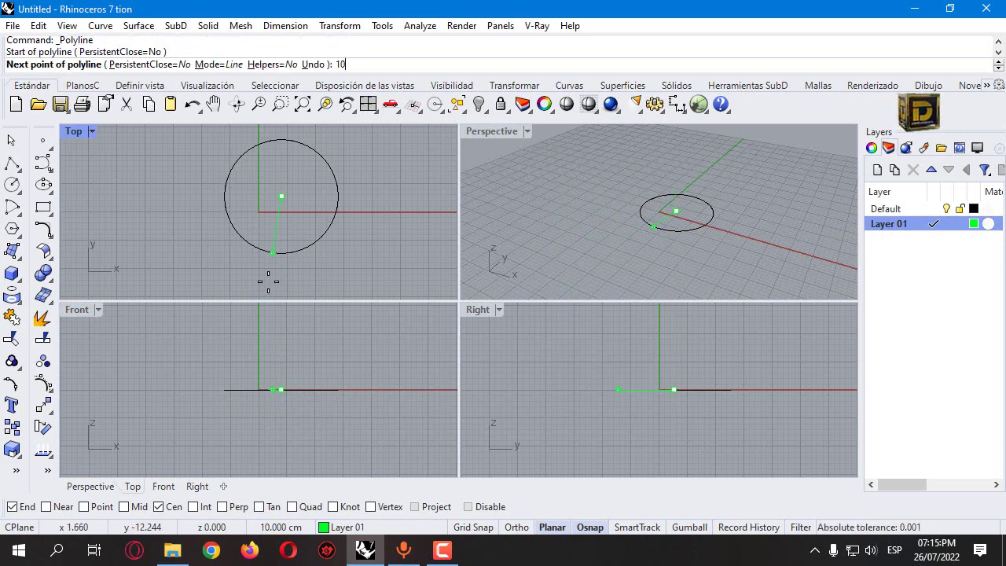
type("10")
key("Return")
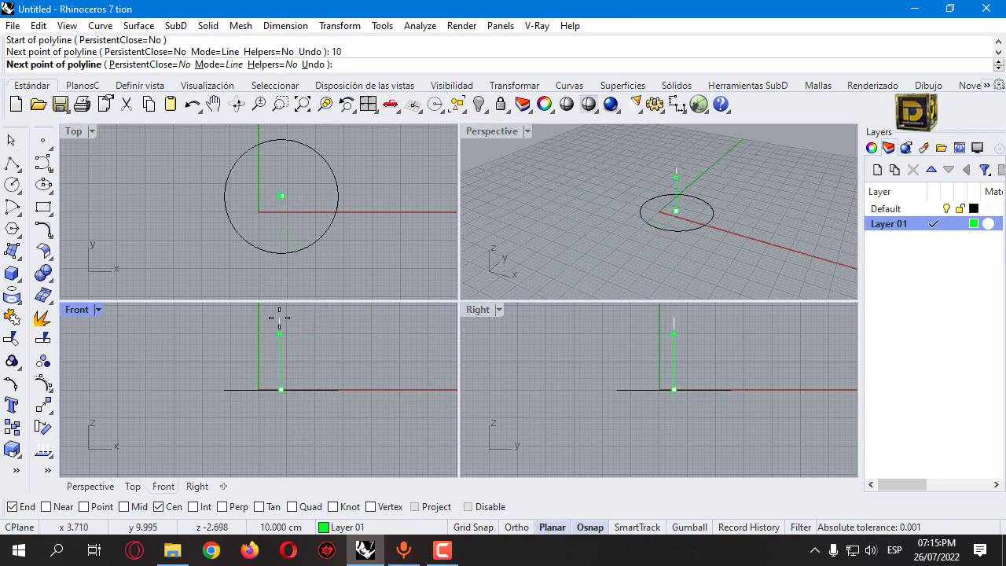
key("Return")
On the Default layer, draw a convex arc from the vertical line's top end to the circle's quadrant in the Front view.
left_click(926, 224)
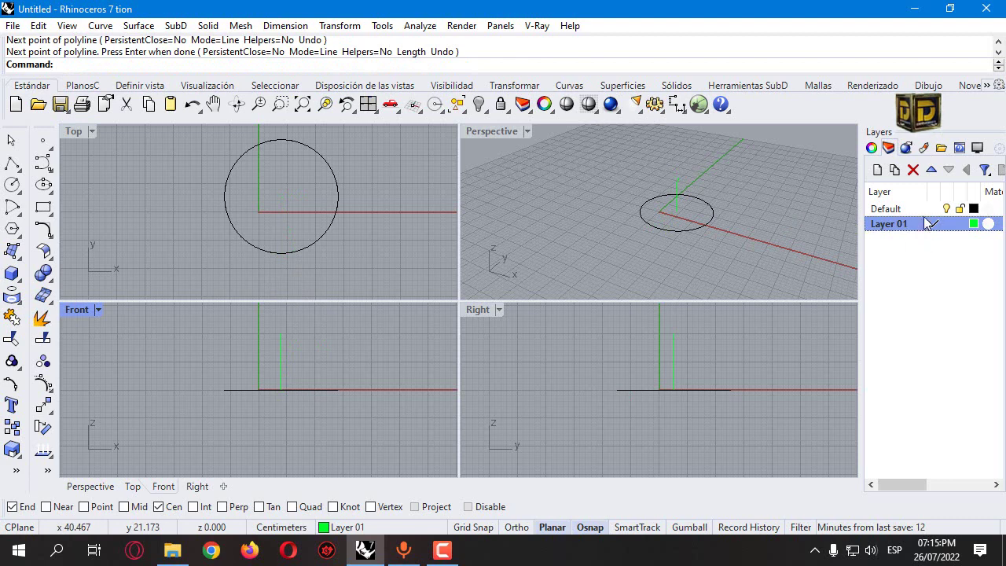
left_click(933, 208)
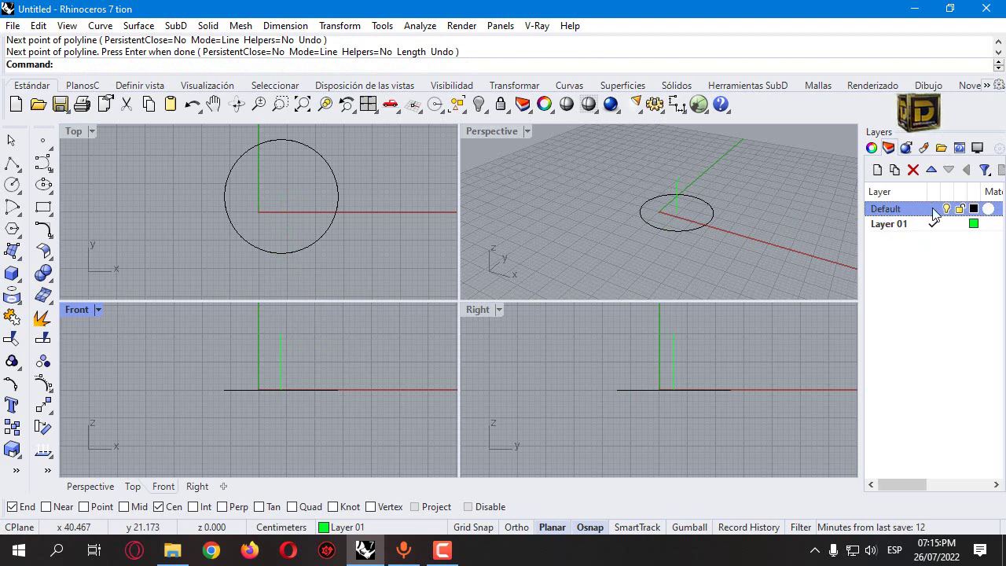
left_click(20, 215)
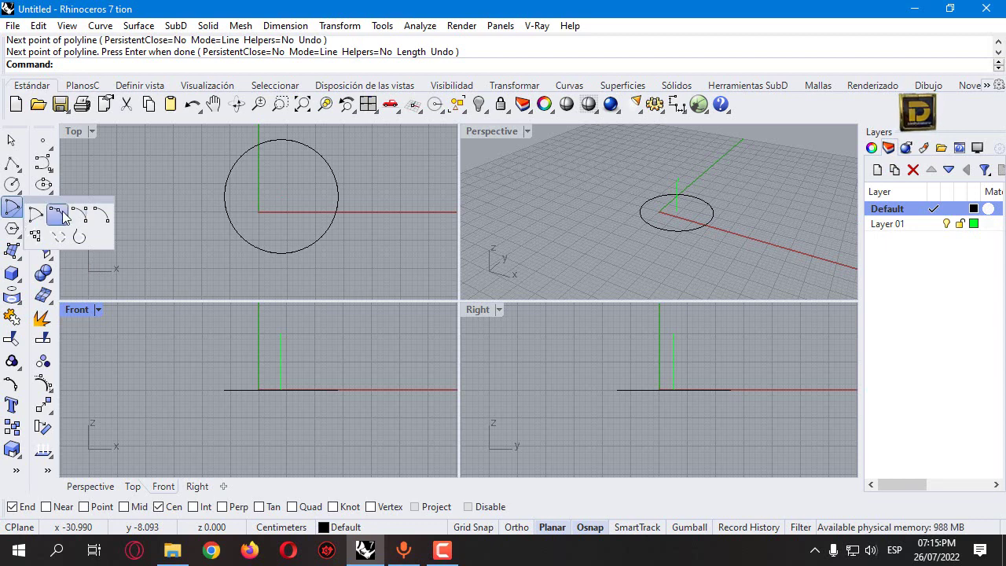
left_click(56, 214)
left_click(280, 333)
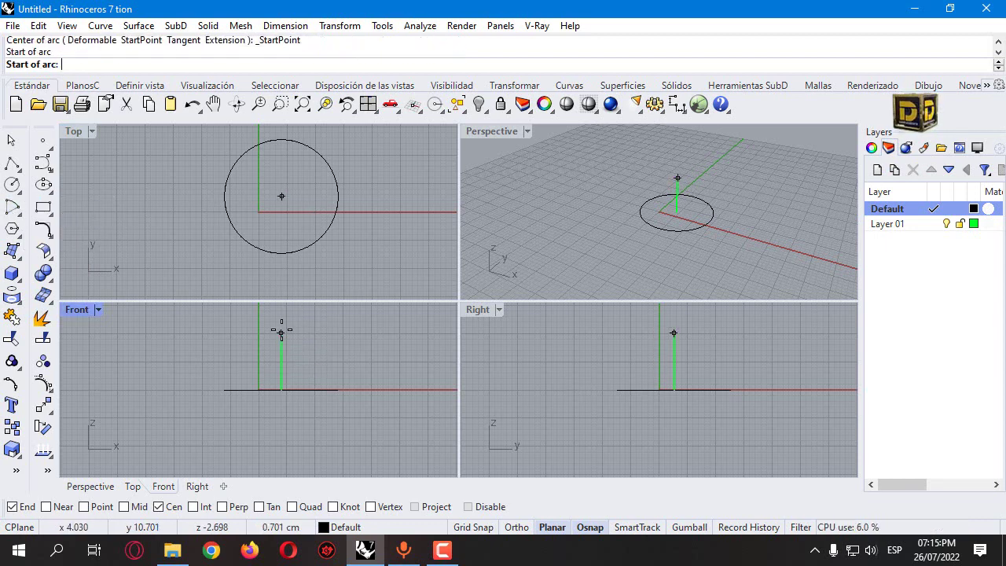
left_click(27, 506)
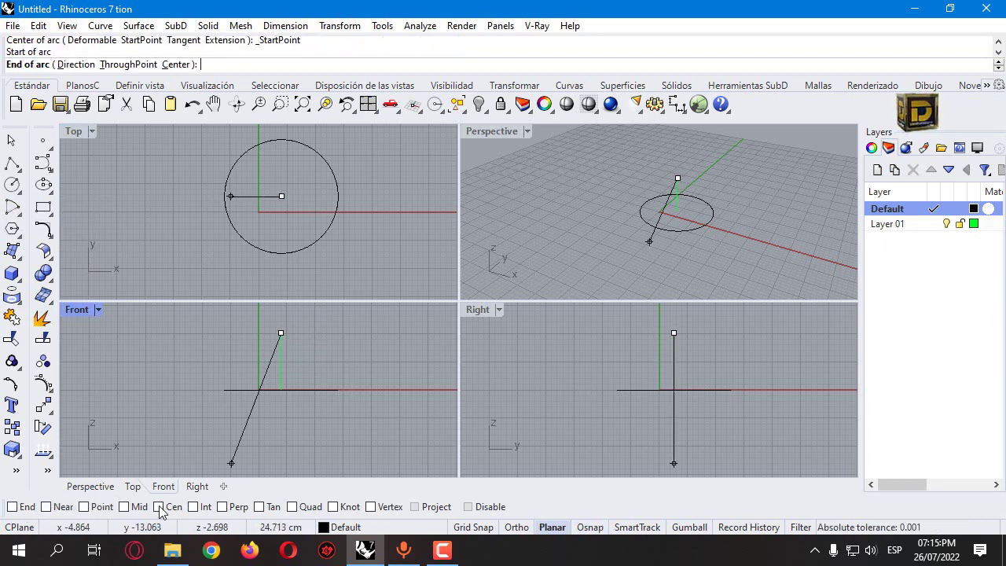
left_click(293, 506)
left_click(337, 389)
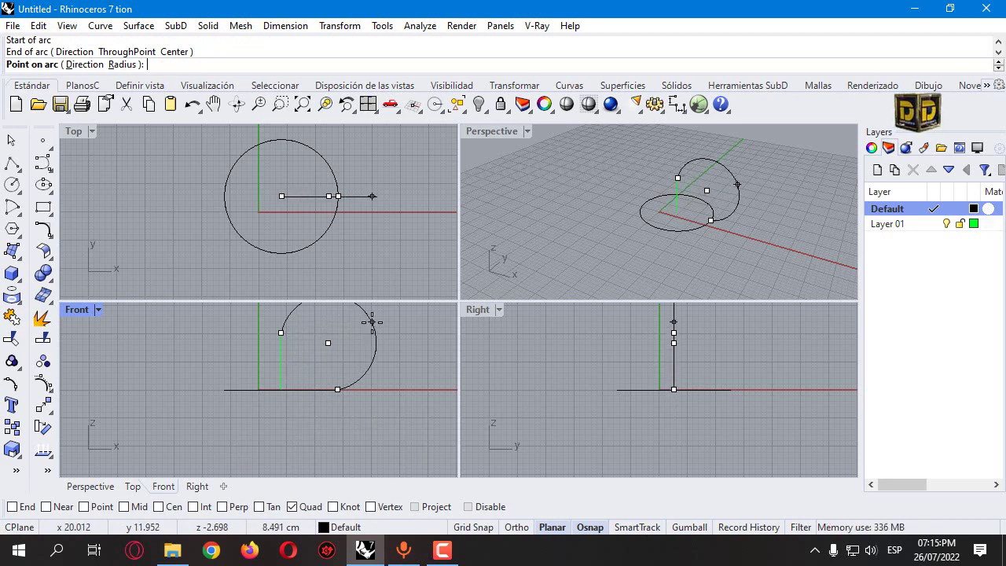
left_click(309, 338)
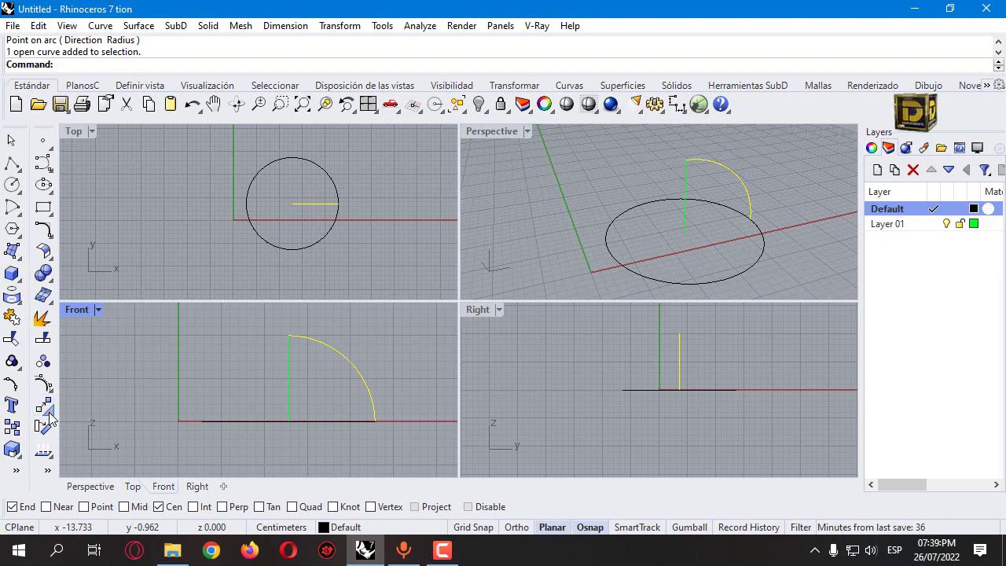
Revolve the arc a full circle around the vertical guide line to form a dome surface.
left_click(49, 415)
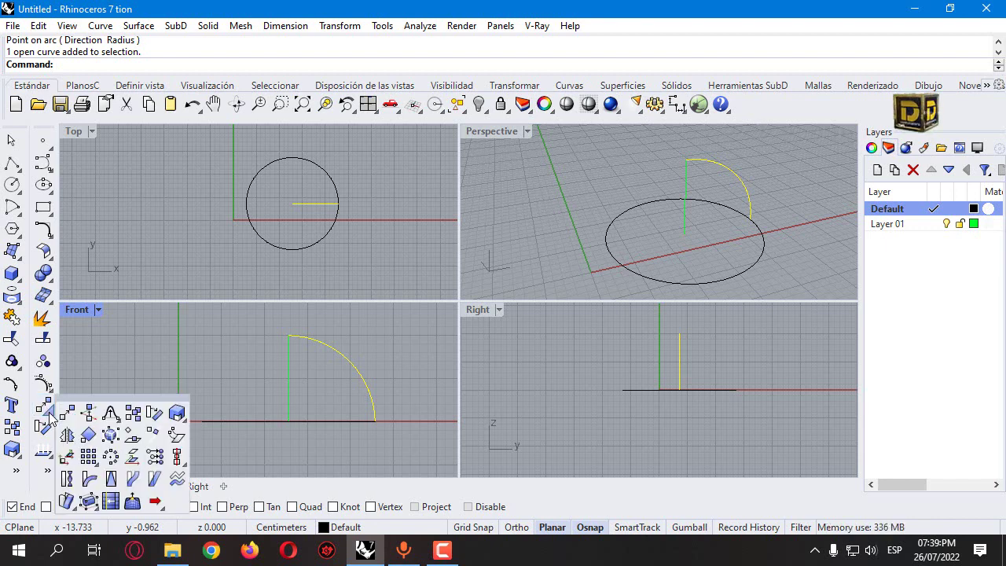
left_click(17, 258)
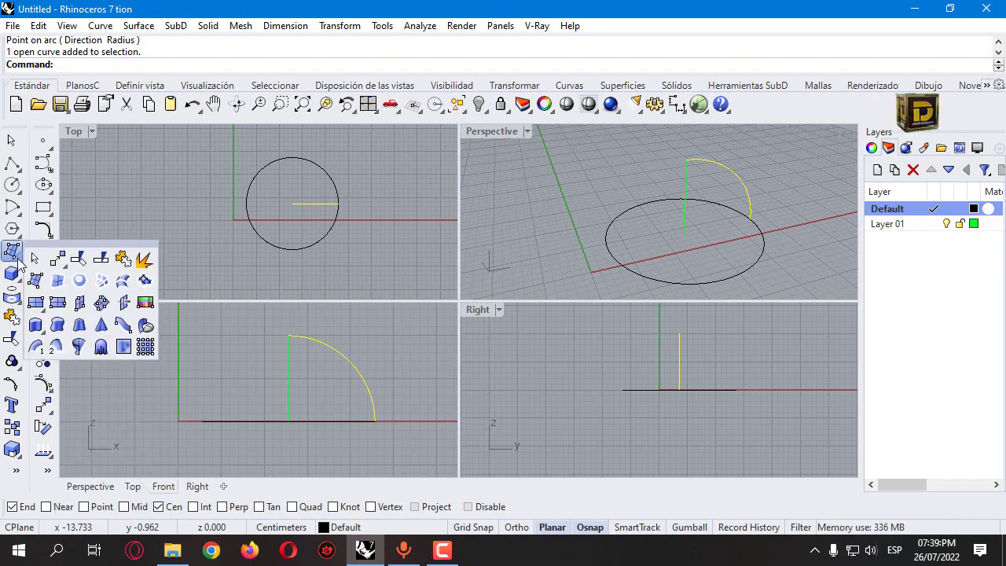
left_click(80, 346)
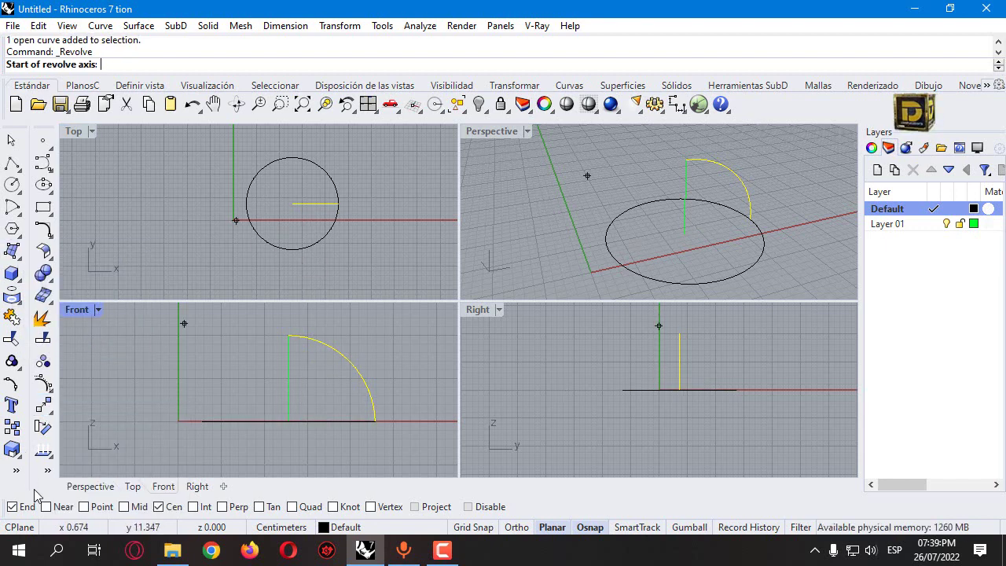
left_click(679, 232)
left_click(686, 160)
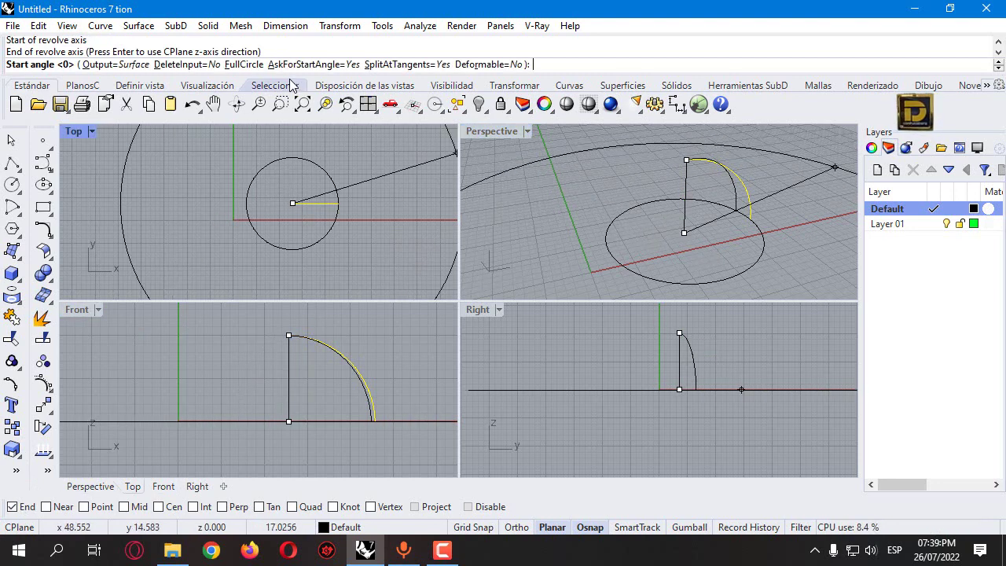
left_click(243, 65)
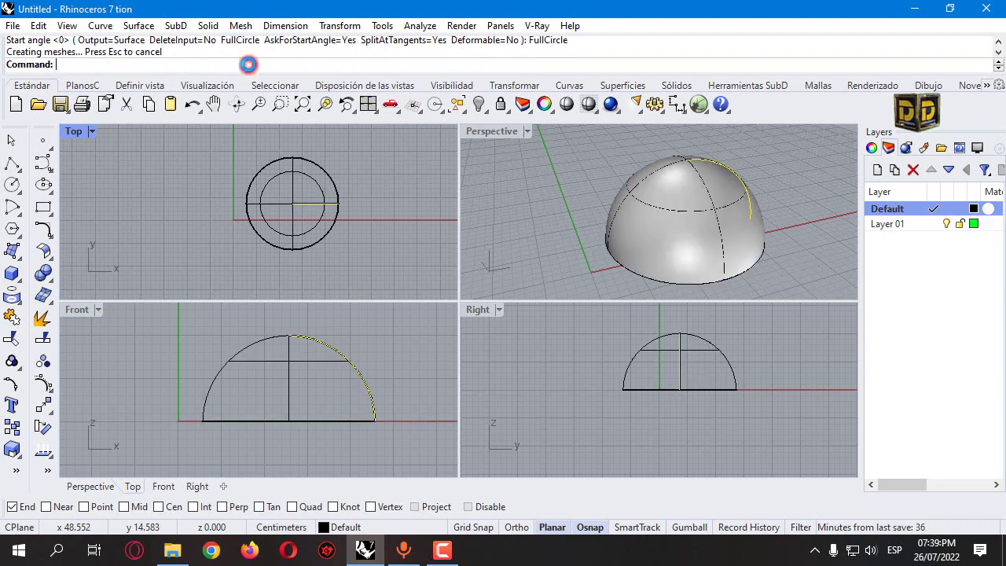
Polar-array the profile arc around the dome's center with 6 items over 360 degrees.
left_click(48, 408)
left_click(106, 460)
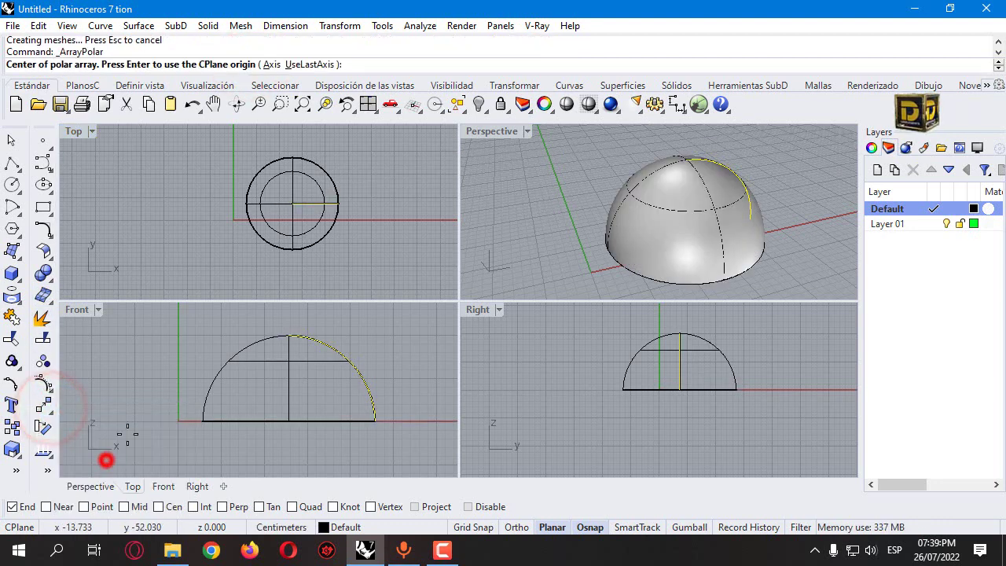
left_click(292, 202)
key("Return")
key("Return")
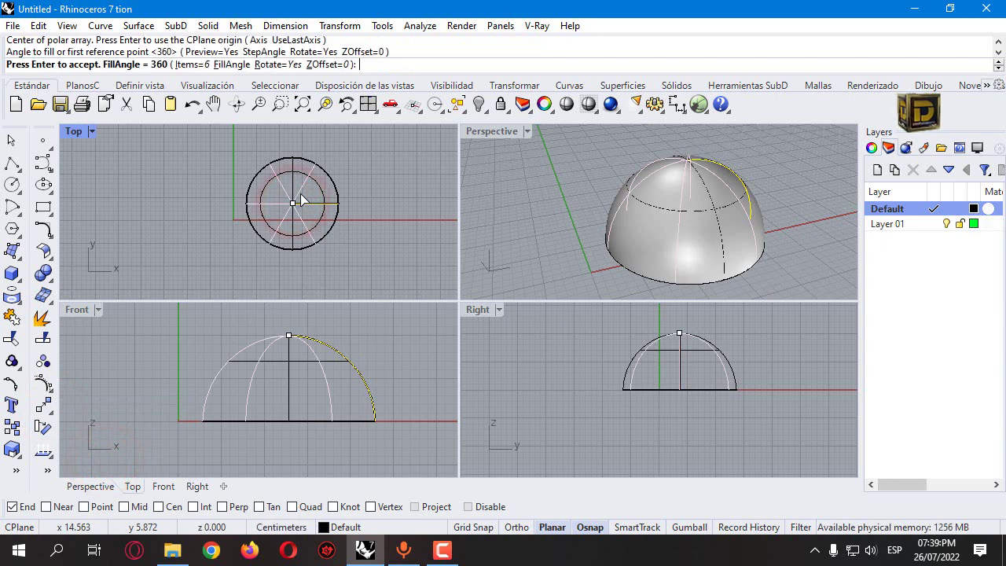
key("Return")
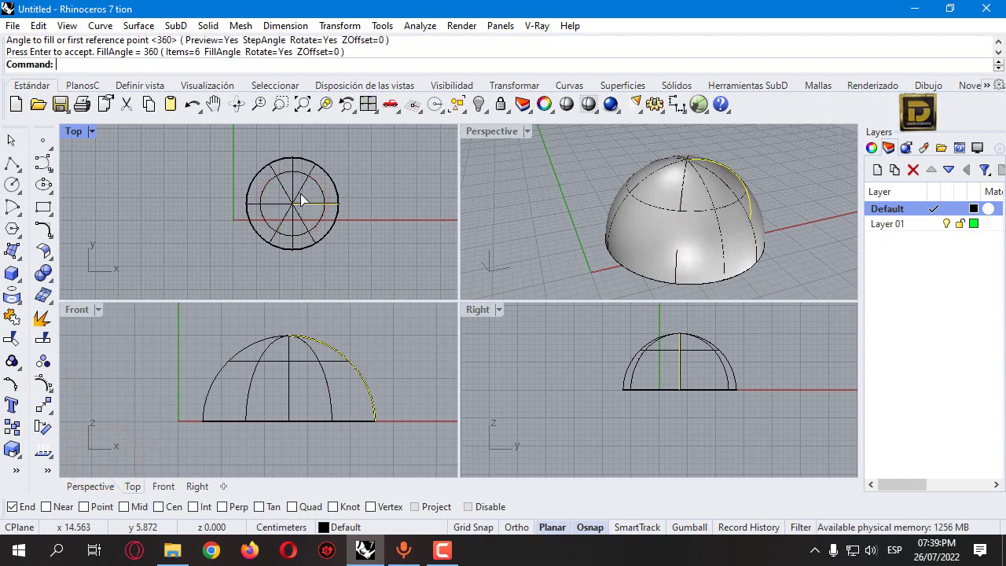
Split the dome surface into panels with the arrayed arcs as cutting objects.
left_click(662, 224)
left_click(43, 337)
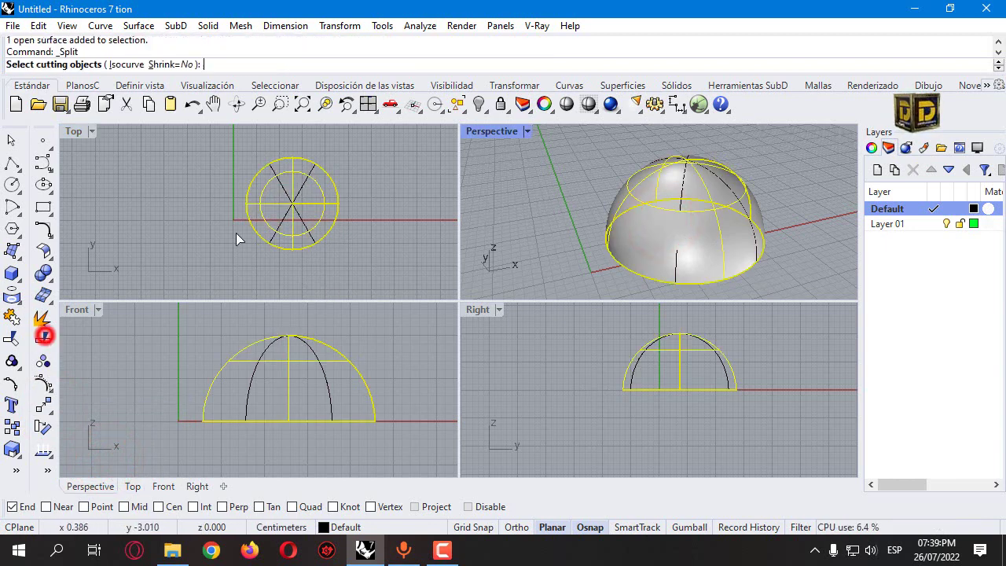
left_click(278, 180)
left_click(308, 205)
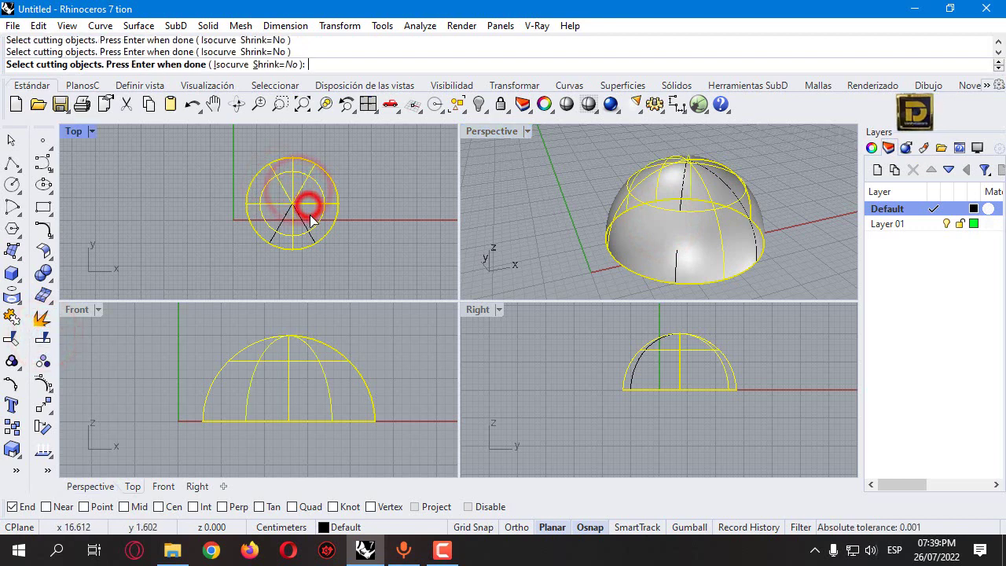
left_click(265, 206)
key("Return")
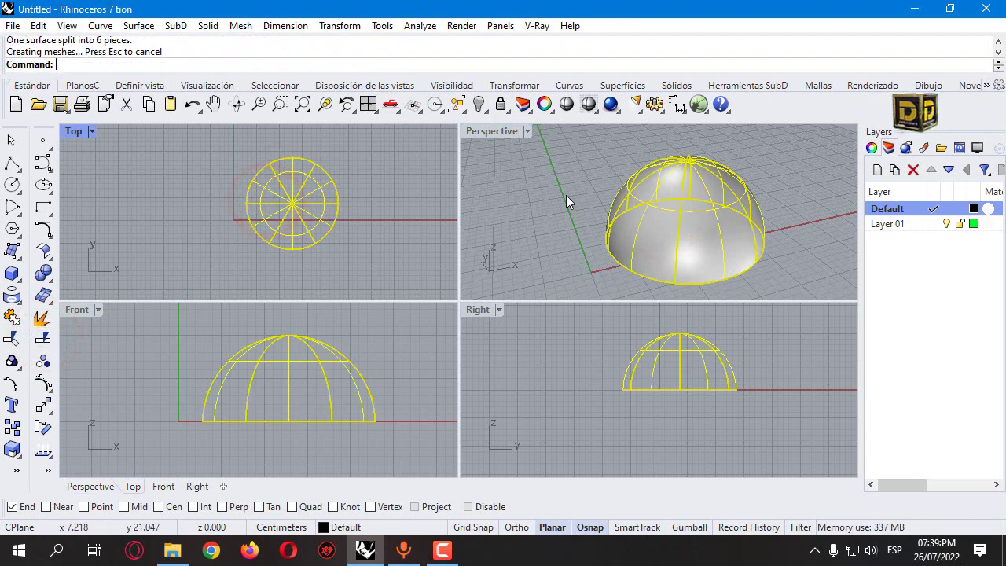
Delete the three rear panels of the split dome, keeping the front half.
left_click(496, 242)
left_click(692, 227)
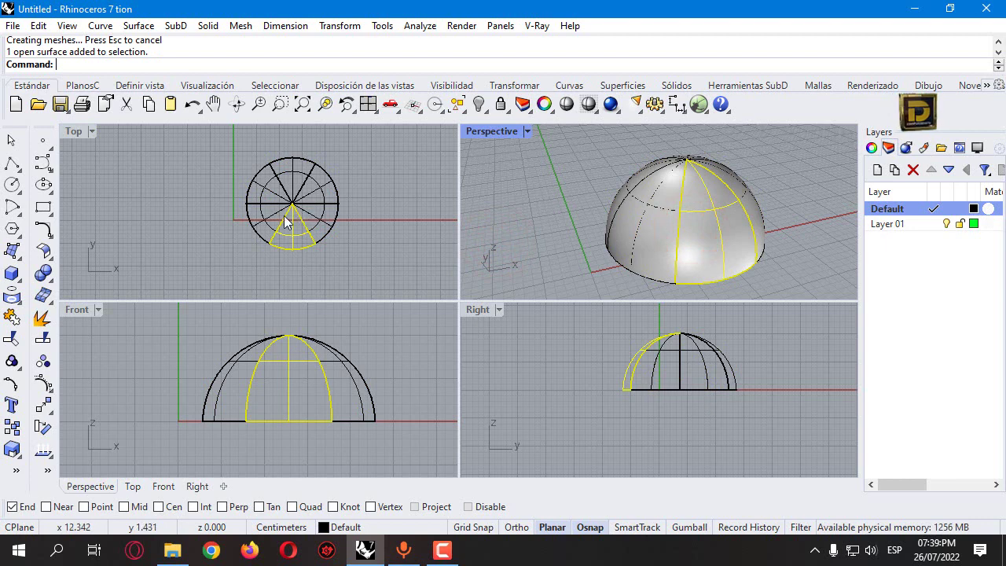
left_click(265, 180)
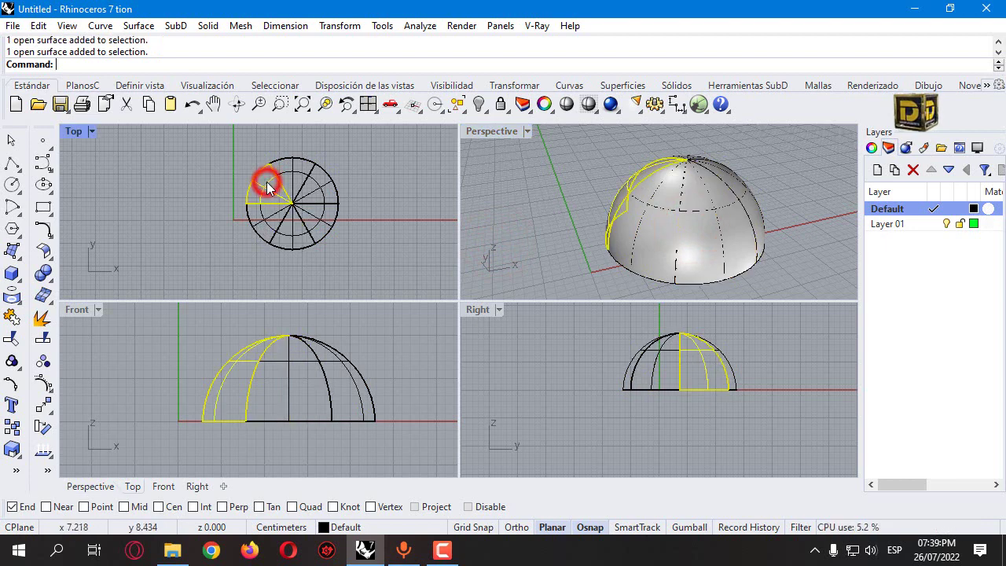
left_click(285, 164, "shift")
left_click(306, 178, "shift")
left_click(312, 176)
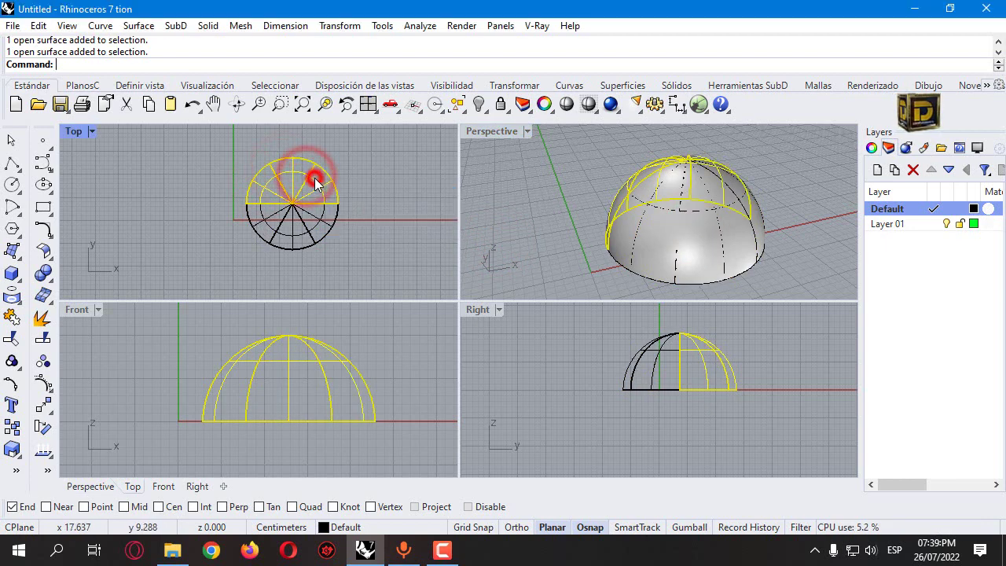
key("Delete")
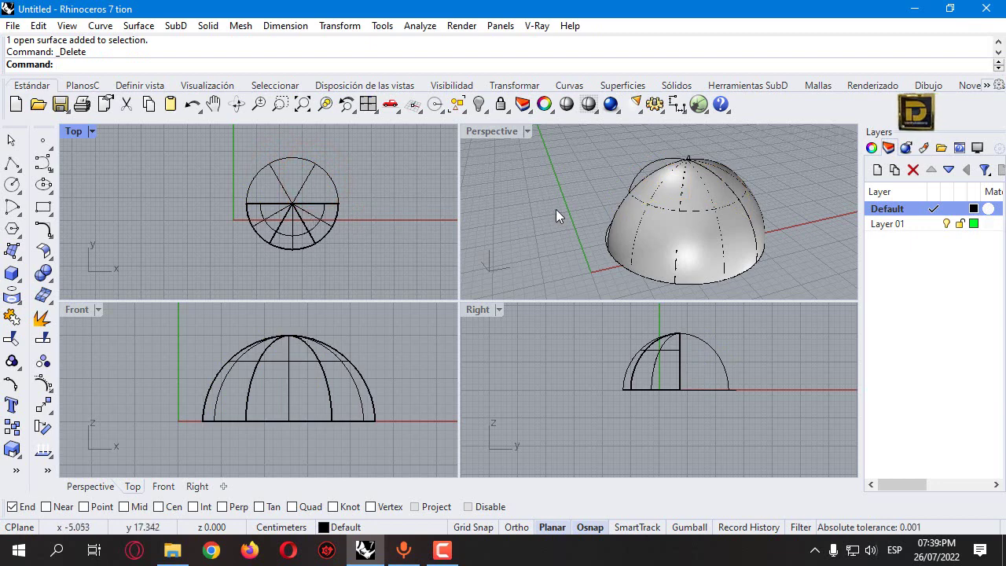
Select the dome's middle front panel and add a new layer colored dark blue.
left_click(713, 238)
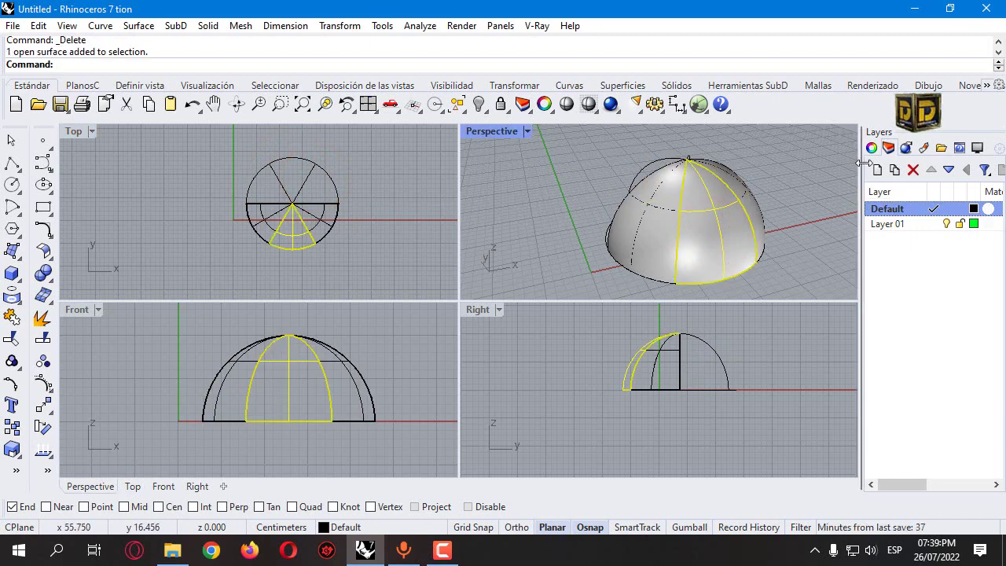
left_click(877, 170)
left_click(972, 224)
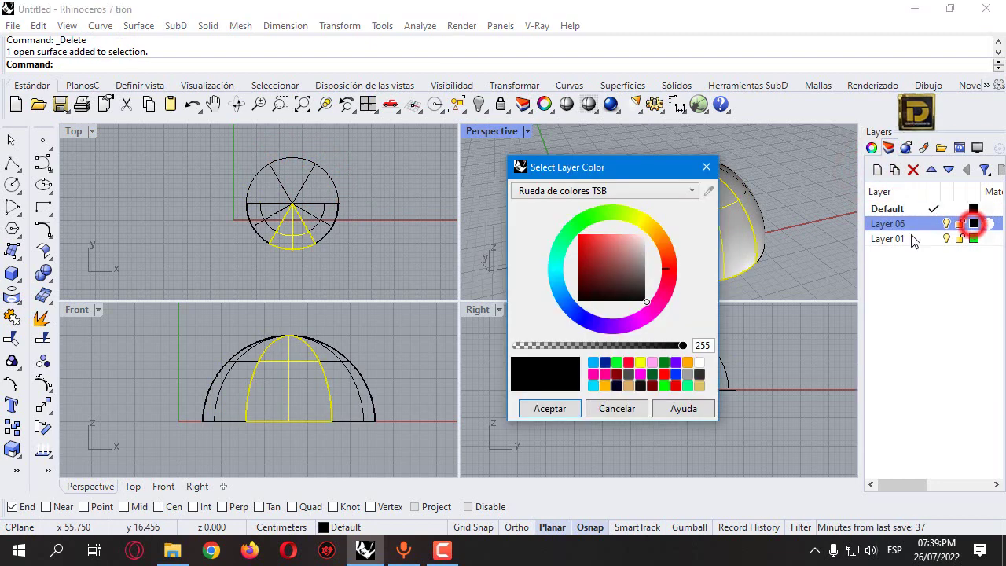
left_click(605, 361)
left_click(574, 409)
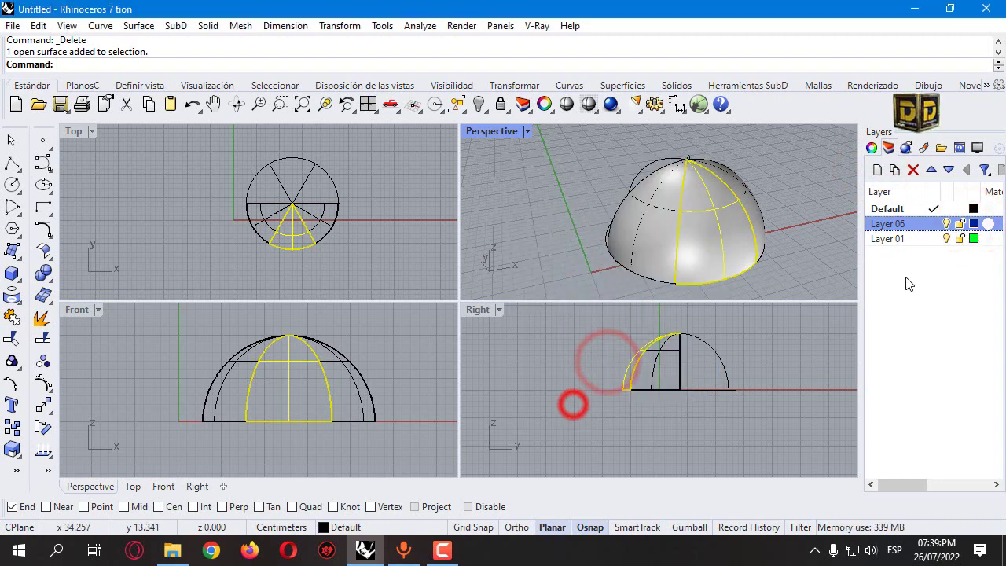
Copy the selected front panel to the blue layer, make that layer current and hide the Default layer.
right_click(938, 225)
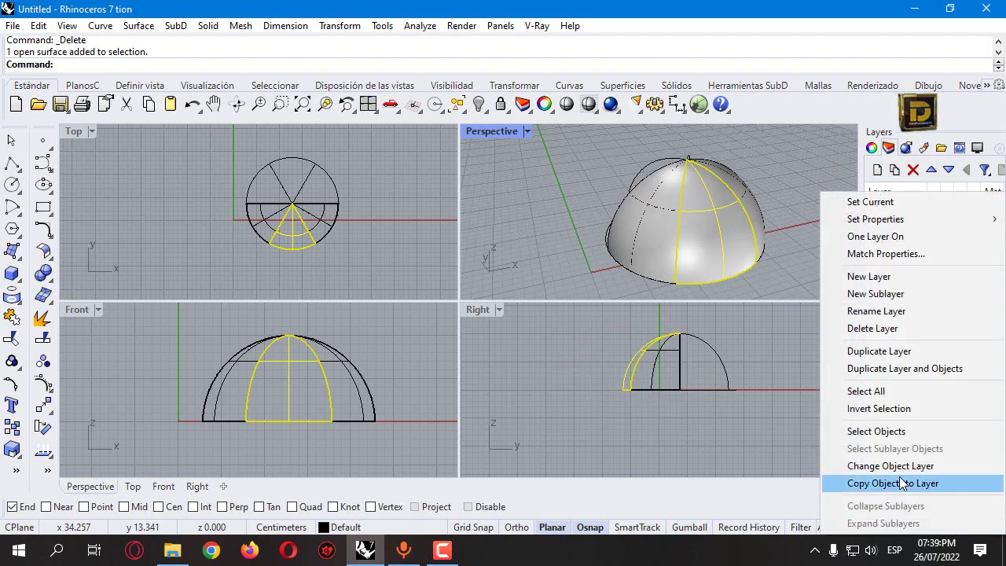
left_click(925, 482)
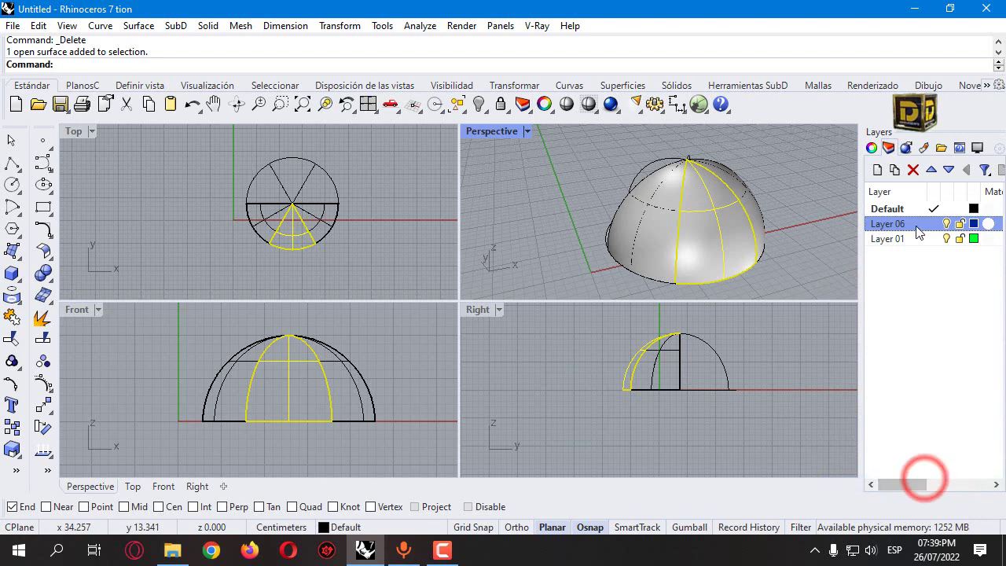
left_click(935, 224)
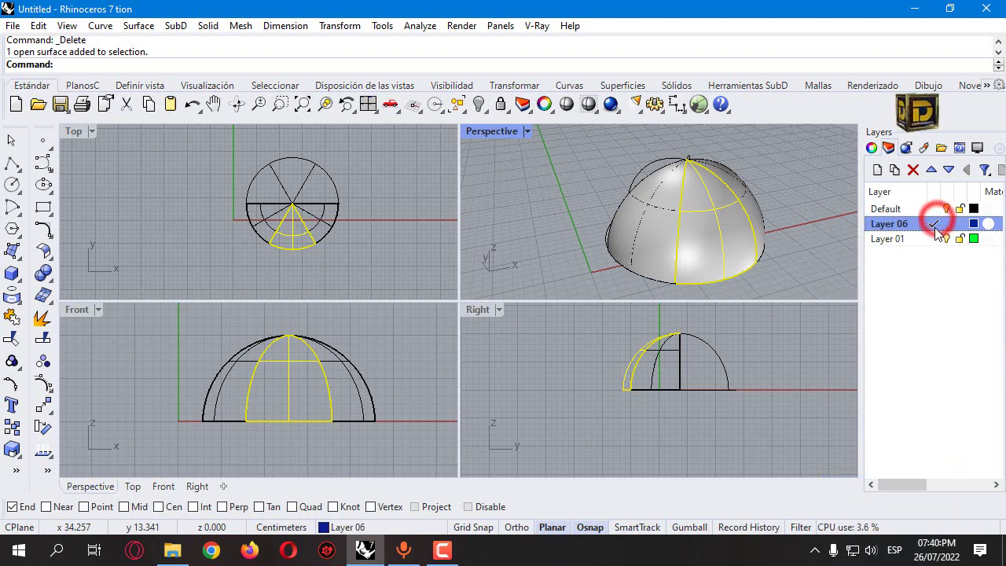
left_click(946, 208)
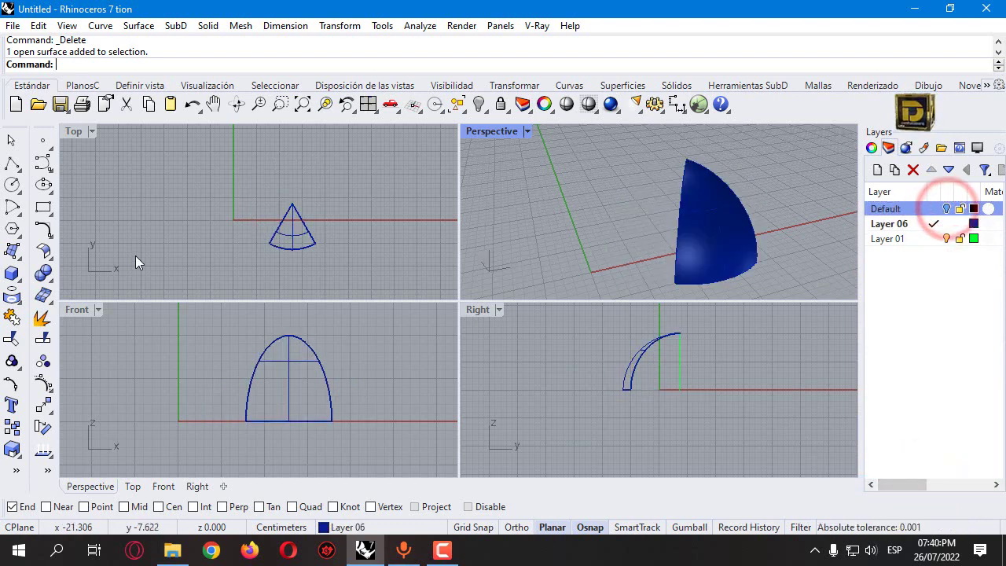
Duplicate the border of the blue front panel as a curve.
scroll(285, 250, "up", 3)
left_click(297, 230)
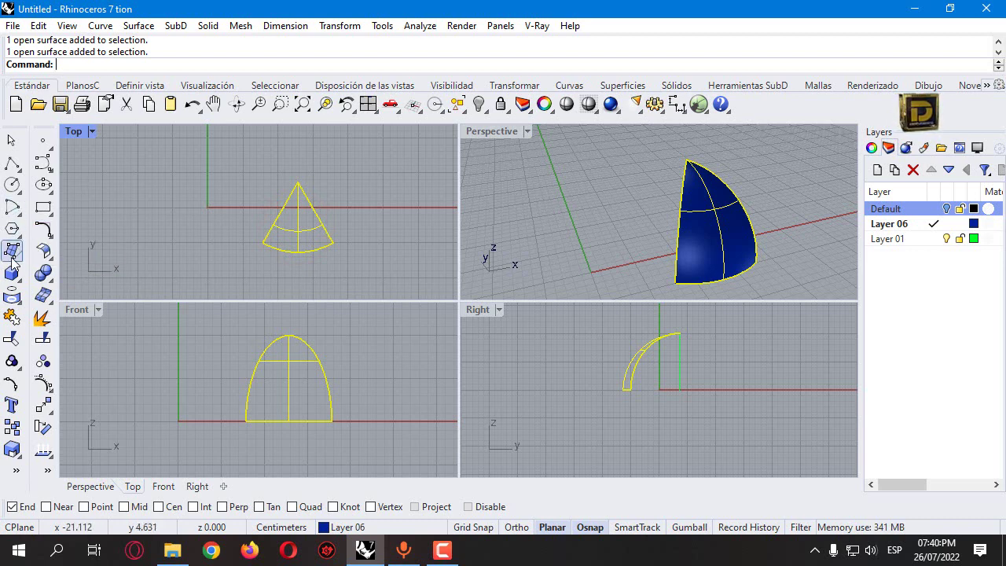
left_click(18, 298)
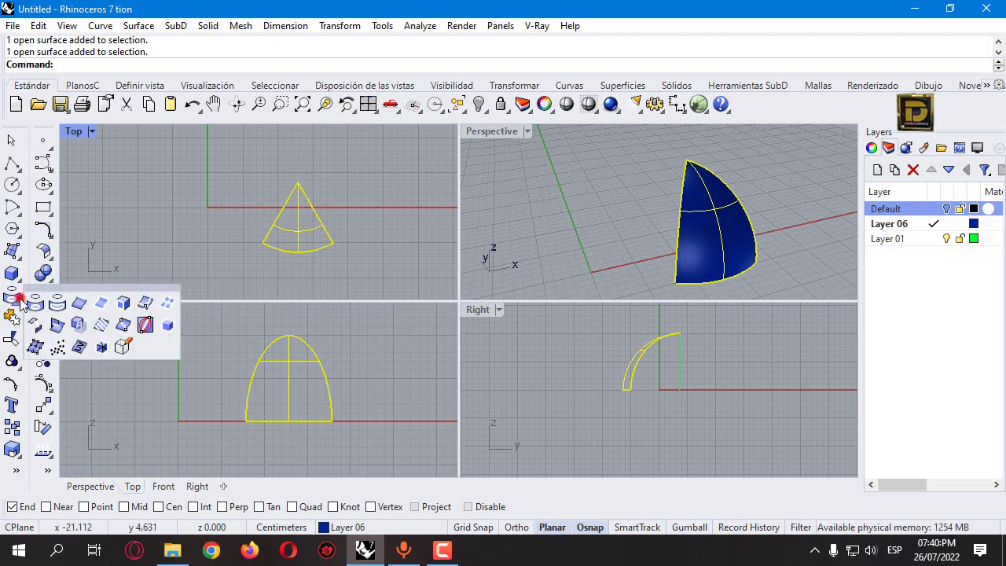
left_click(102, 300)
Offset the duplicated border curve slightly inward in the Top view using the ThroughPoint option.
left_click(44, 229)
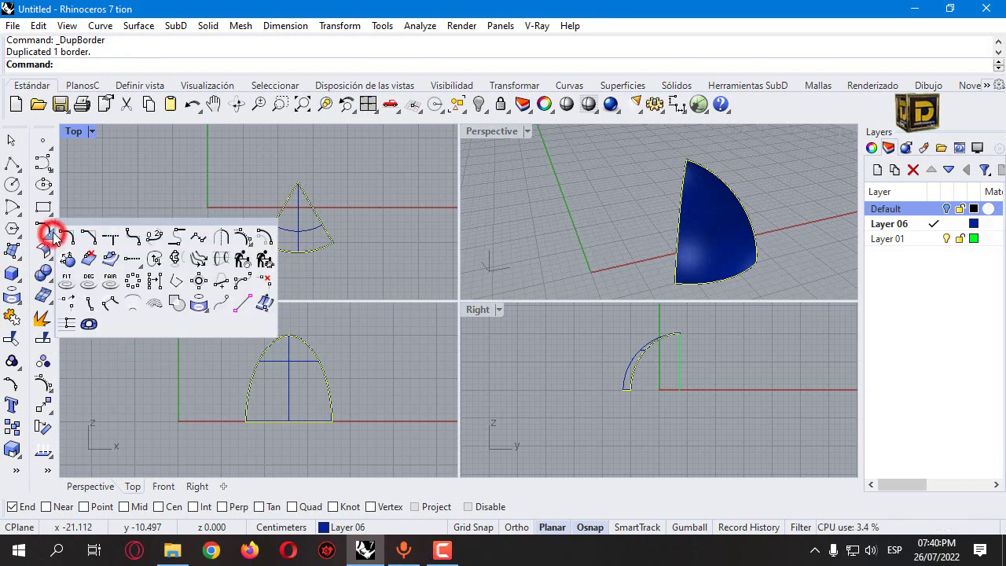
left_click(257, 234)
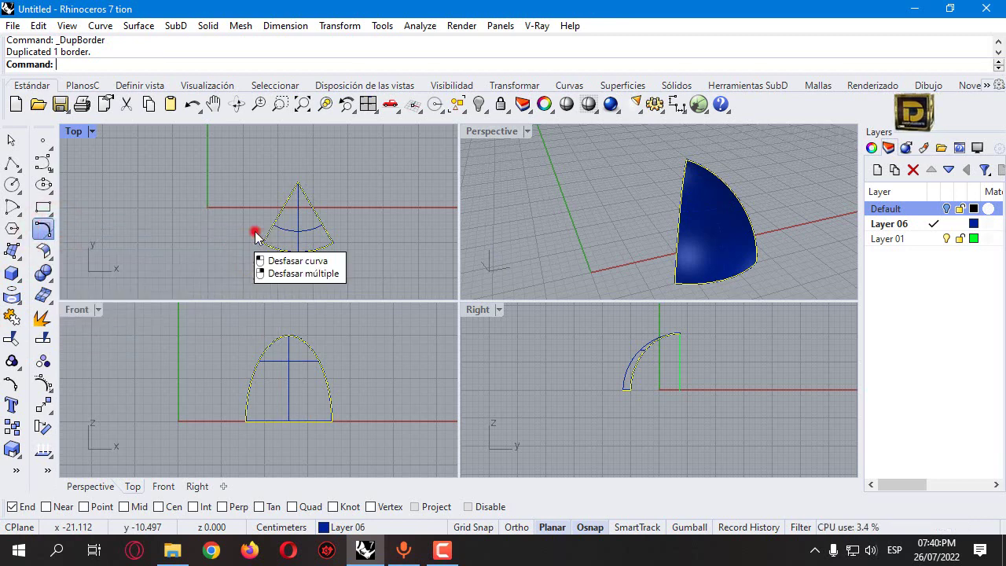
left_click(294, 71)
scroll(291, 216, "up", 5)
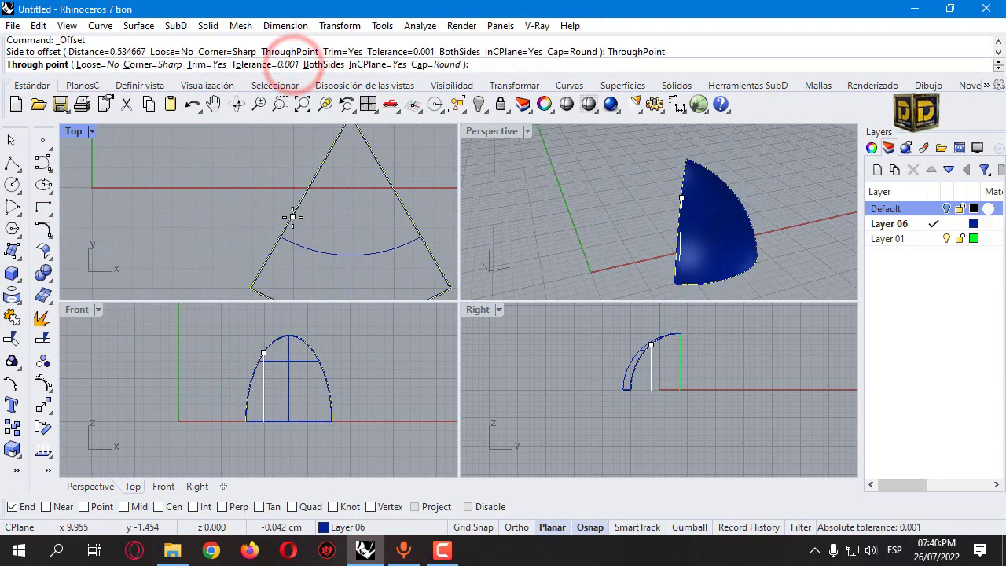
left_click(303, 224)
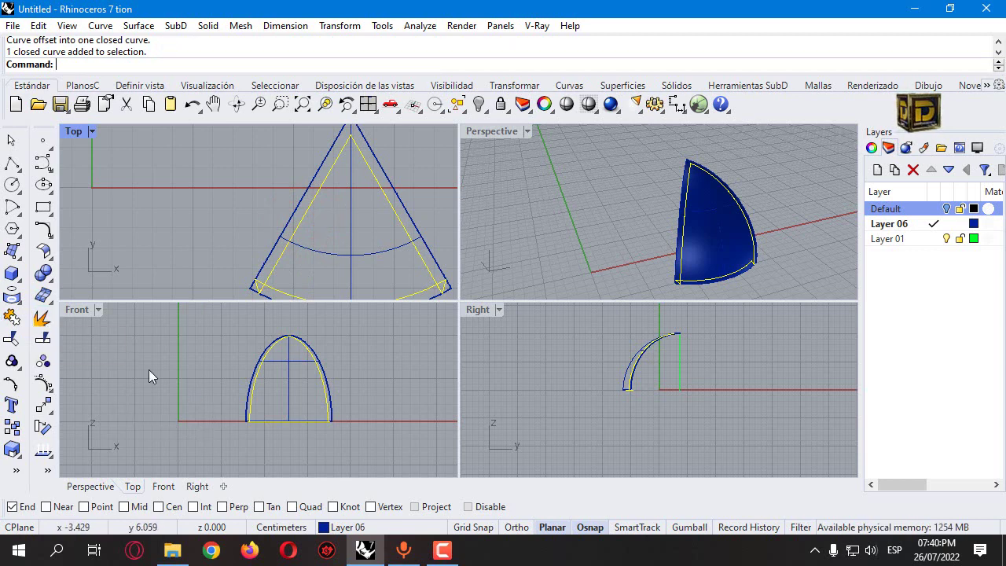
Raise the lower control points of the offset border curve slightly above the panel's bottom edge in the Front view.
scroll(300, 422, "up", 2)
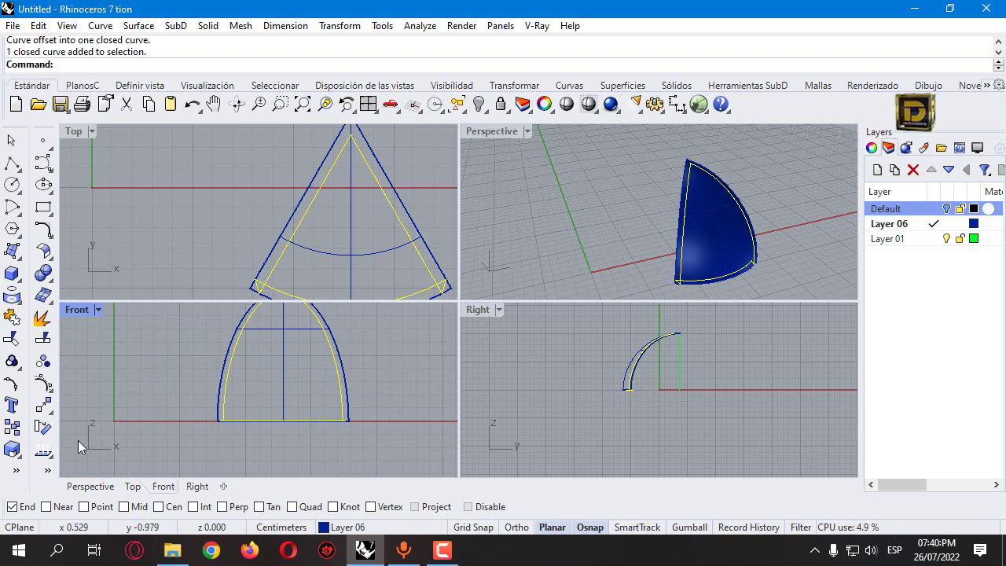
left_click(43, 385)
left_click_drag(198, 397, 404, 465)
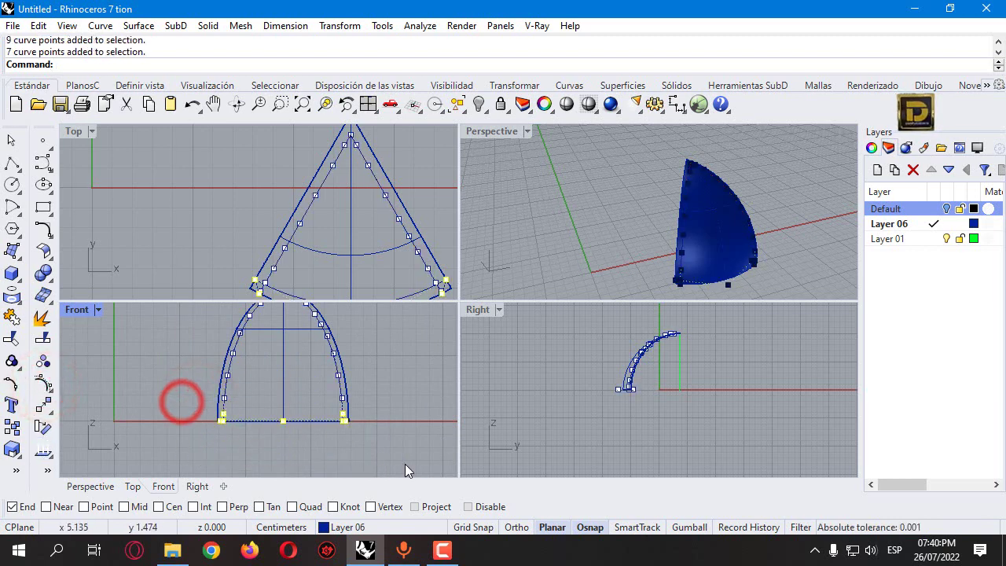
scroll(280, 425, "up", 2)
left_click_drag(229, 409, 240, 389)
left_click(202, 261)
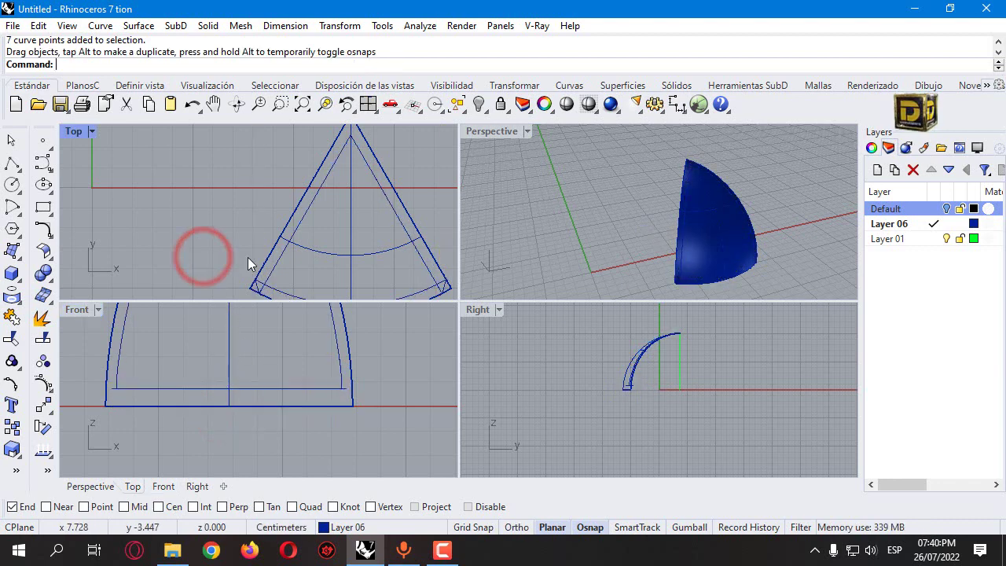
Explode the offset border curve and trim its overlapping ends at the lower left corner in the Top view.
left_click(277, 283)
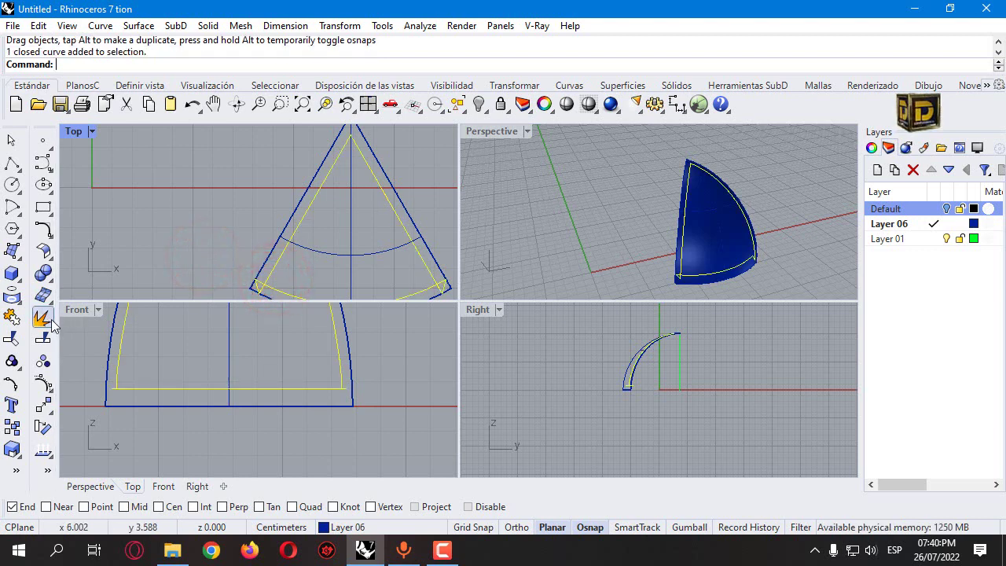
left_click(41, 318)
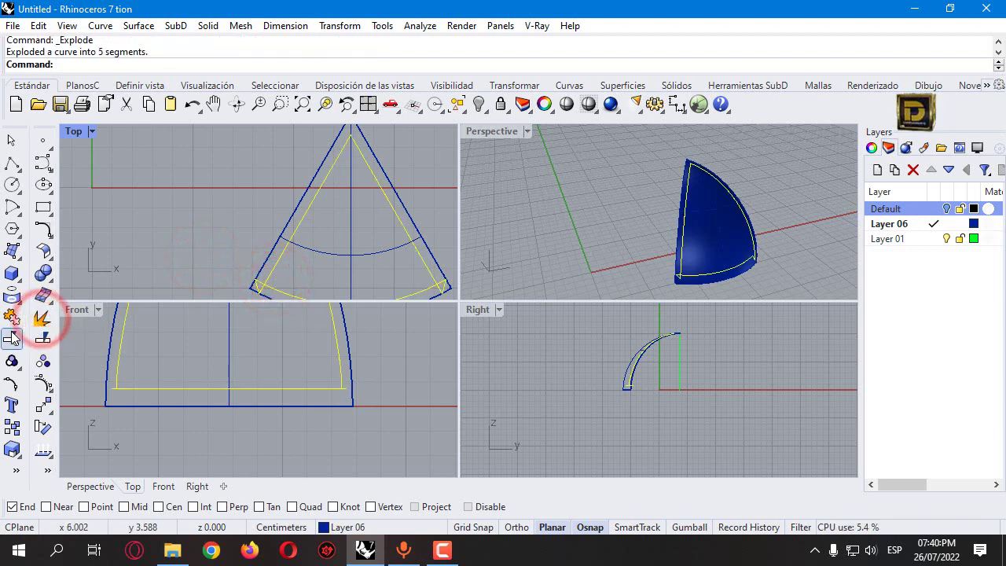
left_click(12, 335)
scroll(263, 264, "down", 1)
scroll(235, 271, "up", 4)
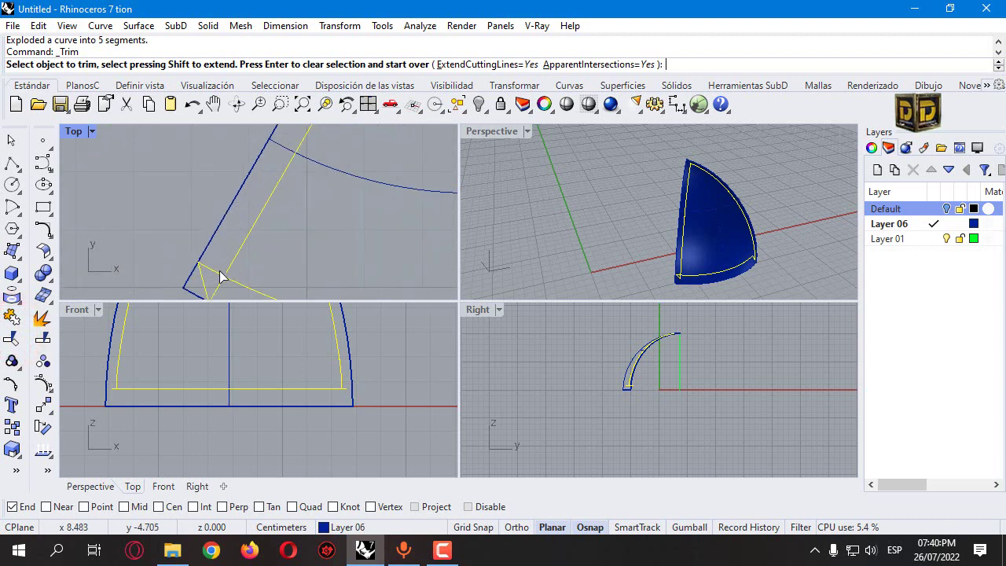
left_click(209, 273)
left_click(214, 278)
left_click(198, 274)
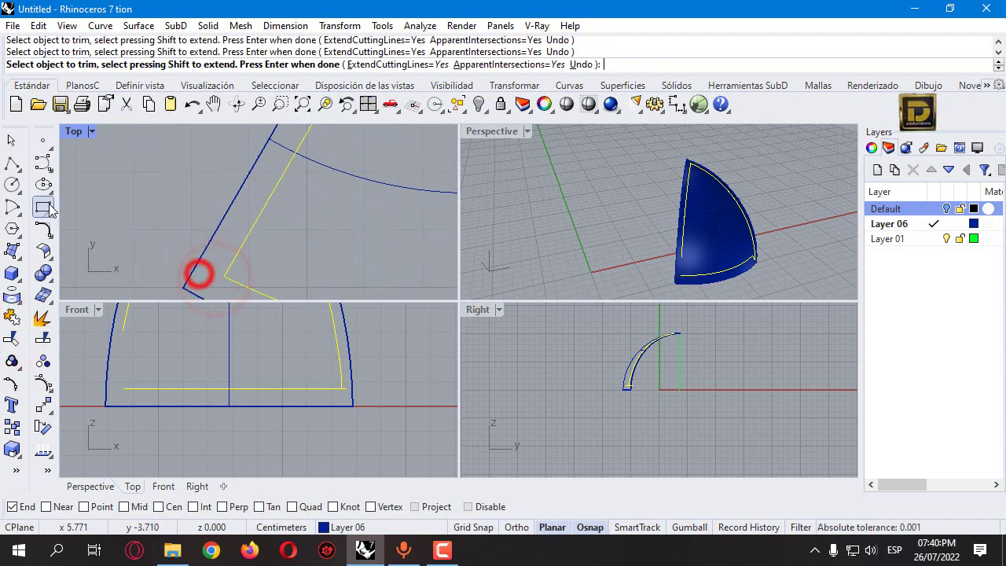
Trim the overlapping curve ends at the lower right corner of the inset border.
scroll(178, 193, "down", 4)
scroll(380, 226, "up", 3)
left_click(353, 227)
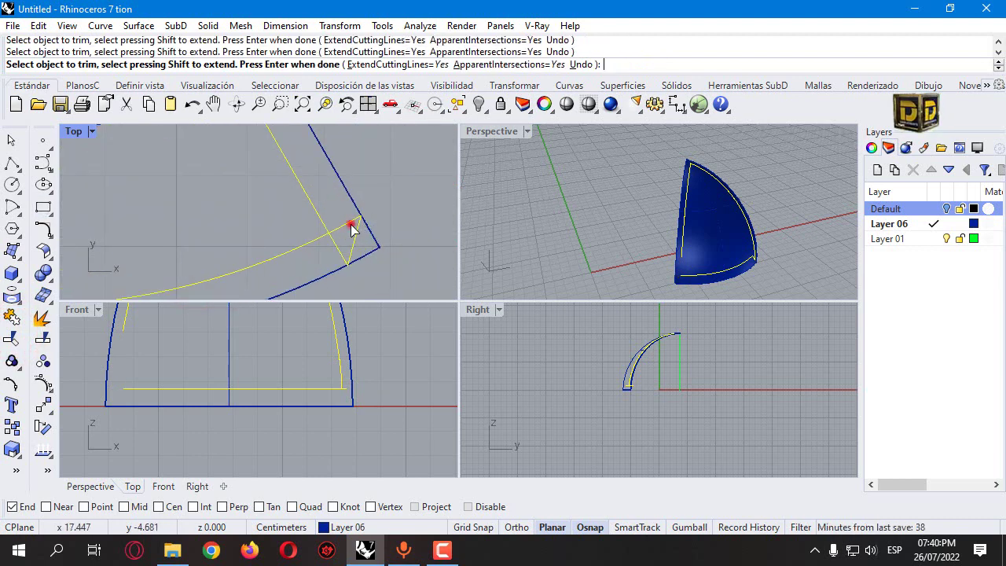
left_click(333, 245)
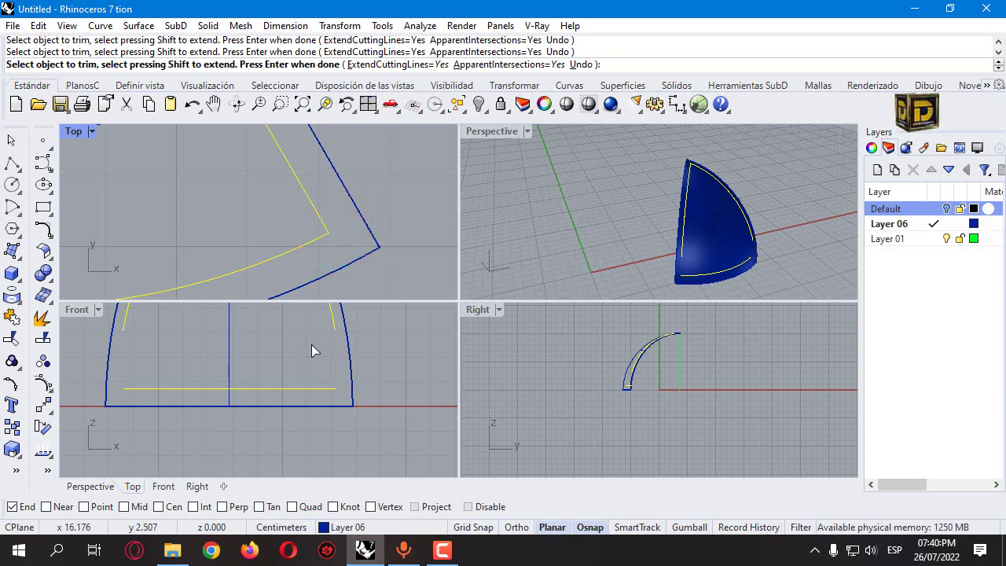
key("Return")
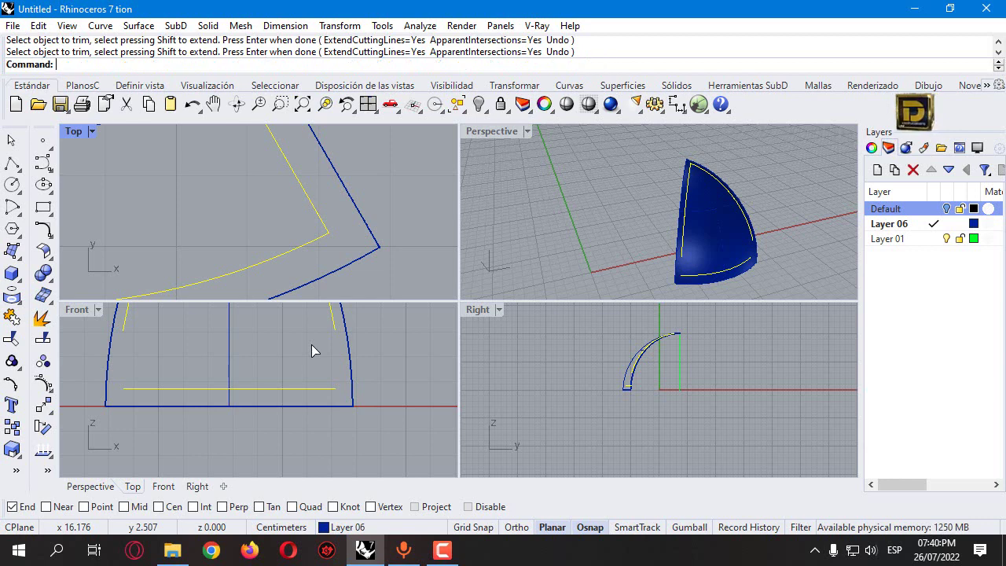
Show the border curves' control points and move the left side curve's lower end point onto the bottom curve's left end.
left_click(43, 382)
left_click(123, 328)
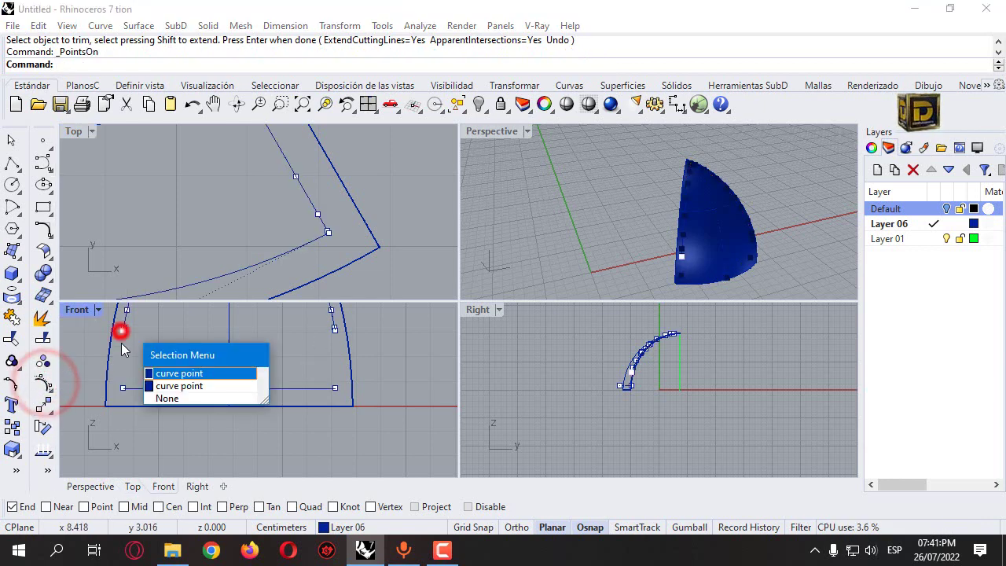
left_click(162, 370)
left_click_drag(123, 330, 124, 387)
Try to move the right side curve's lower control point down to the bottom curve's right end in the Front view.
left_click(335, 329)
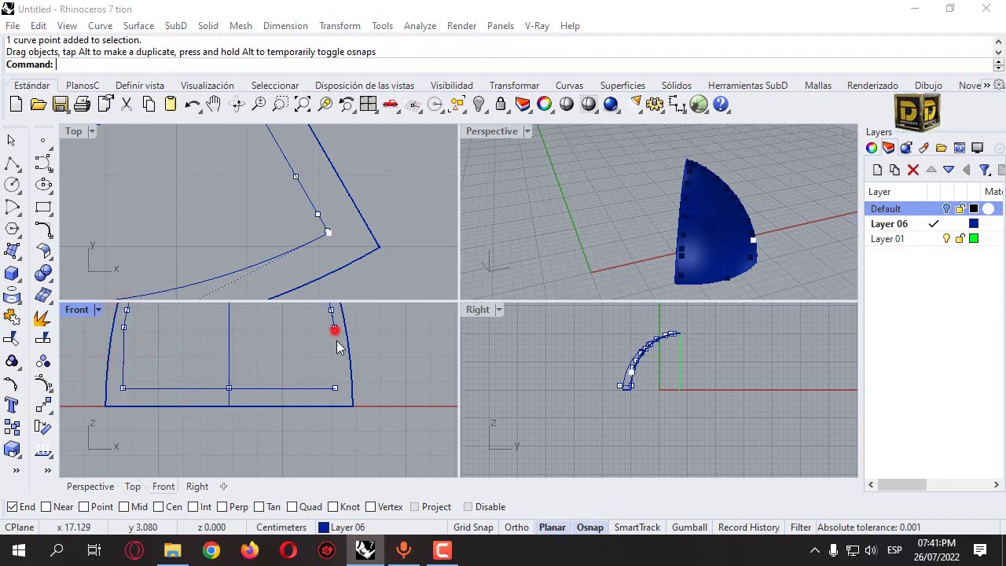
left_click(370, 377)
left_click_drag(335, 330, 341, 391)
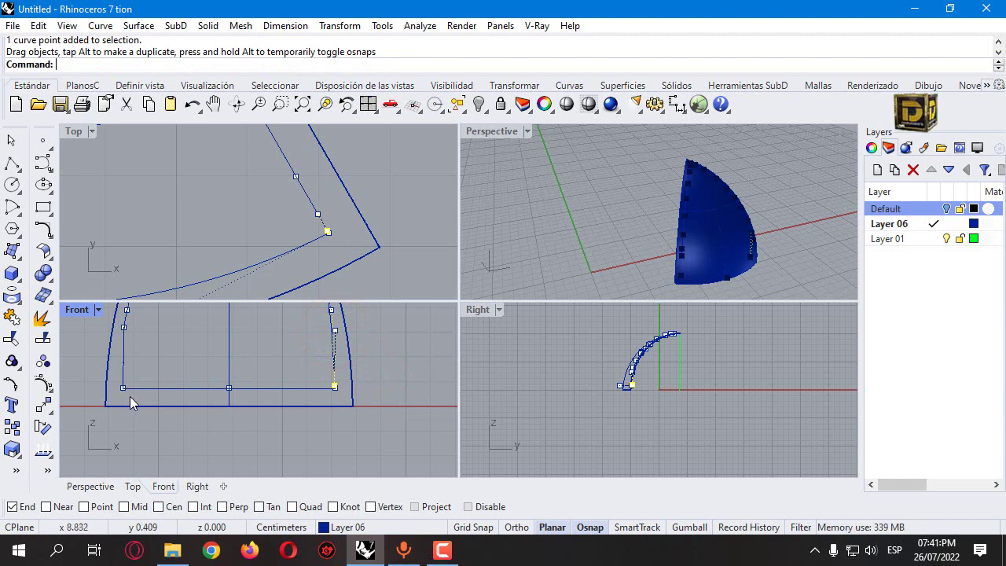
key("Escape")
scroll(173, 386, "down", 3)
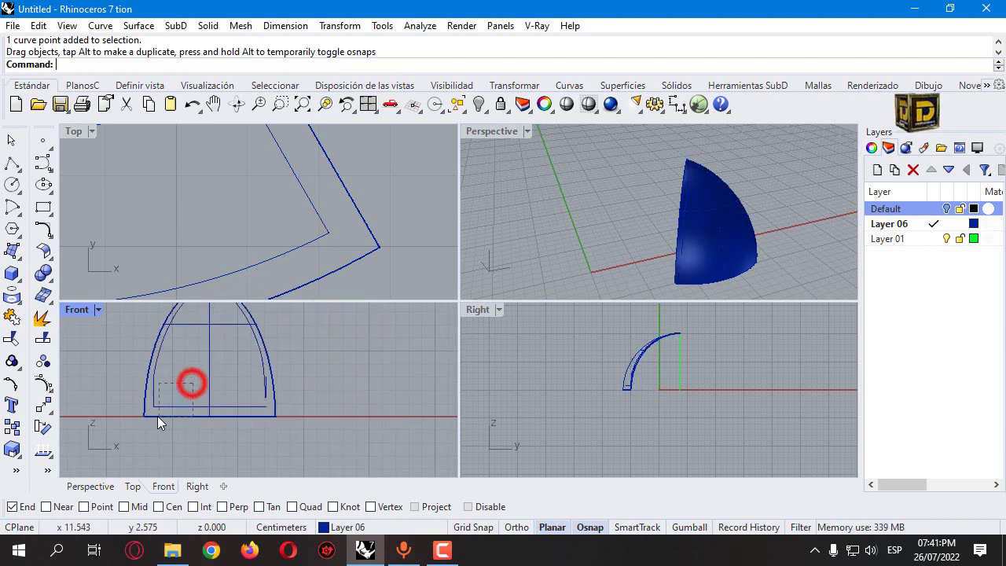
left_click_drag(157, 416, 155, 404)
left_click(268, 380, "shift")
scroll(270, 390, "up", 3)
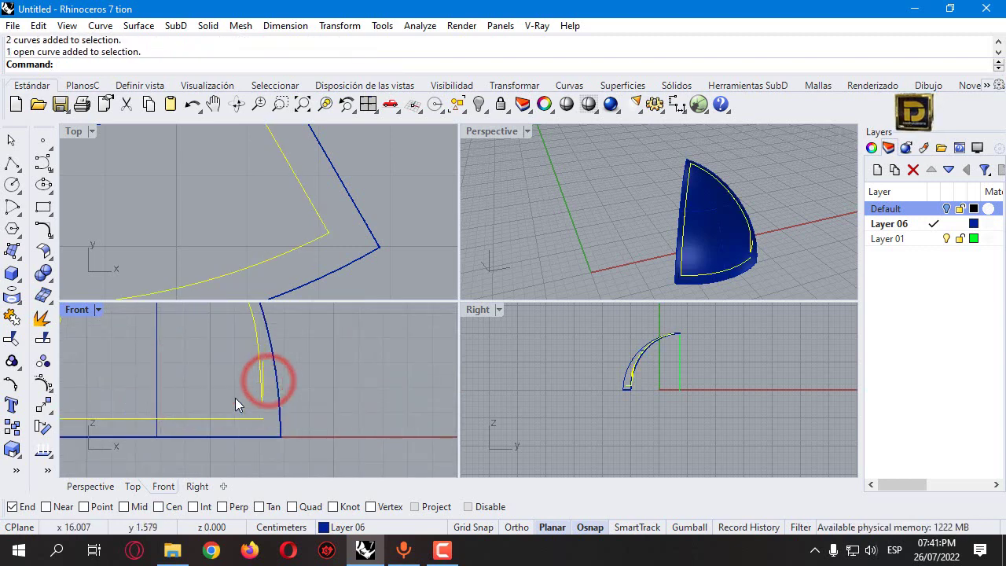
scroll(235, 398, "up", 3)
left_click(222, 359)
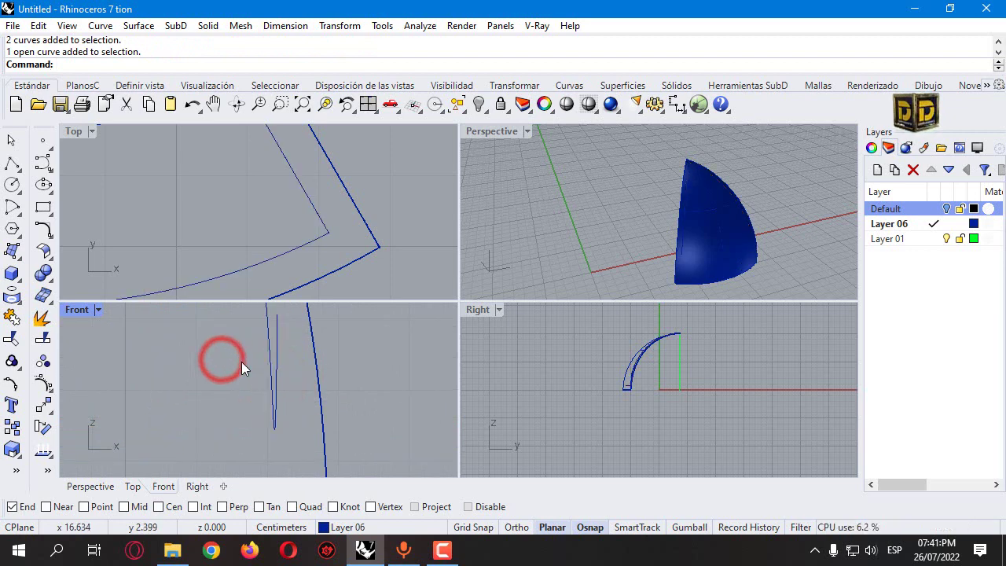
key("ctrl+z")
Move the right side curve's lower end point onto the bottom curve's right end.
left_click_drag(276, 314, 269, 382)
scroll(274, 379, "down", 3)
scroll(271, 385, "down", 3)
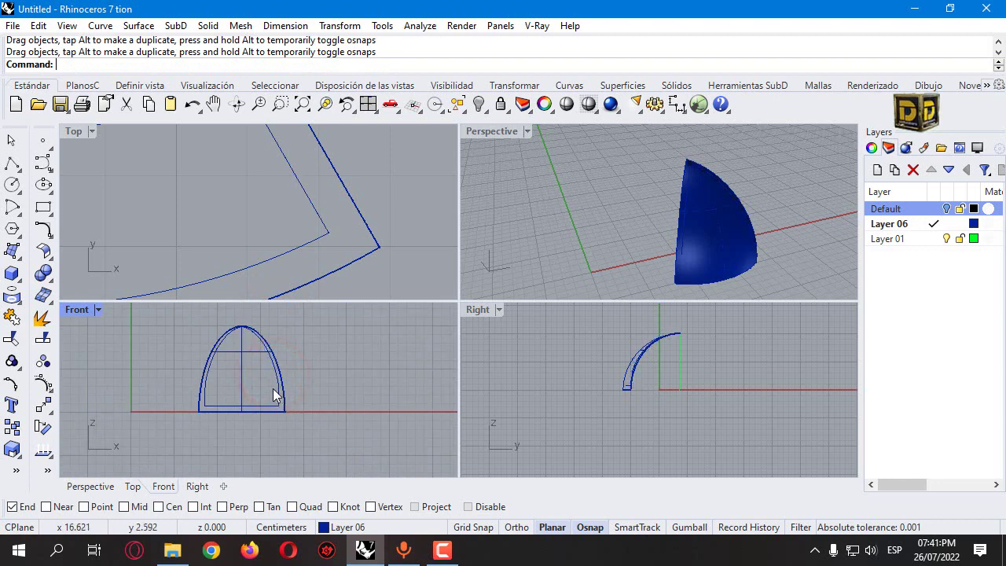
Join the bottom curve and both side curves into one closed border curve.
left_click(268, 410)
left_click(274, 397, "shift")
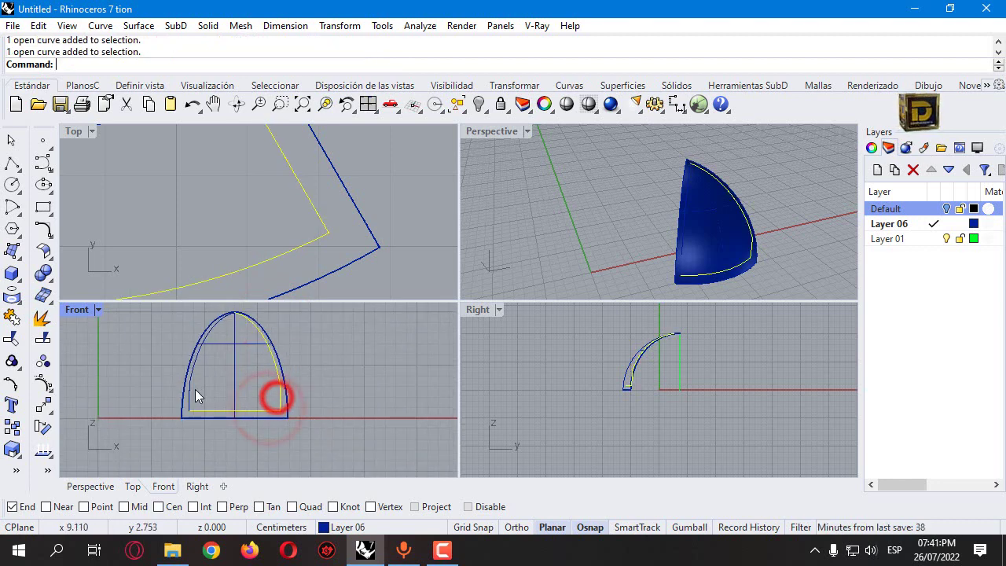
left_click(194, 389, "shift")
left_click(12, 317)
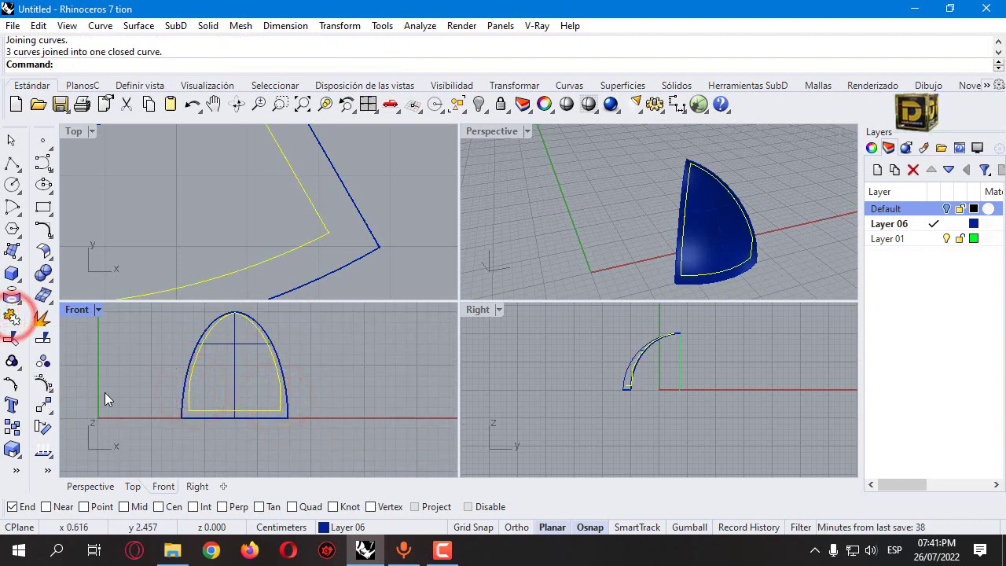
left_click(125, 352)
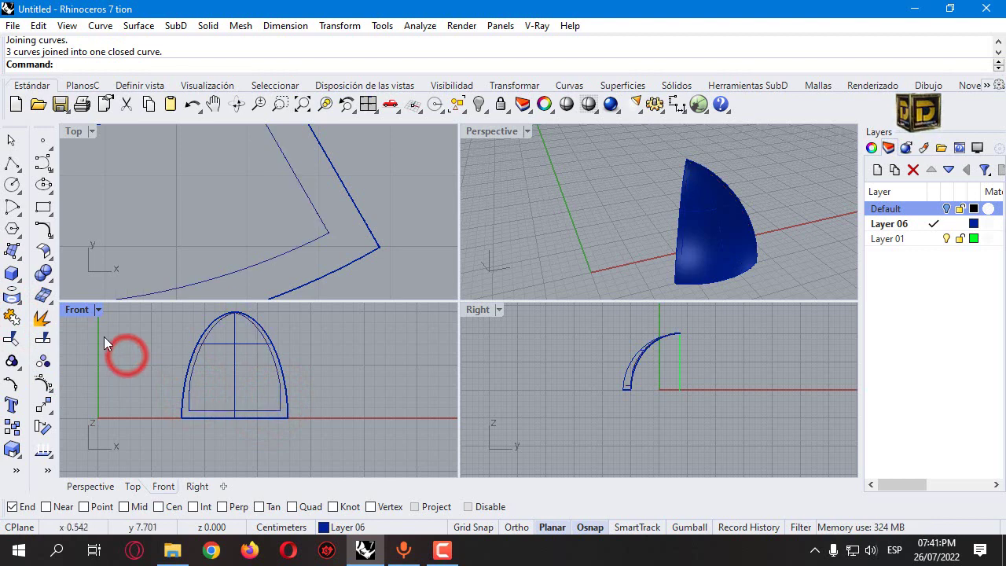
Try to split the blue front panel with the joined border curve.
left_click(45, 338)
left_click(236, 352)
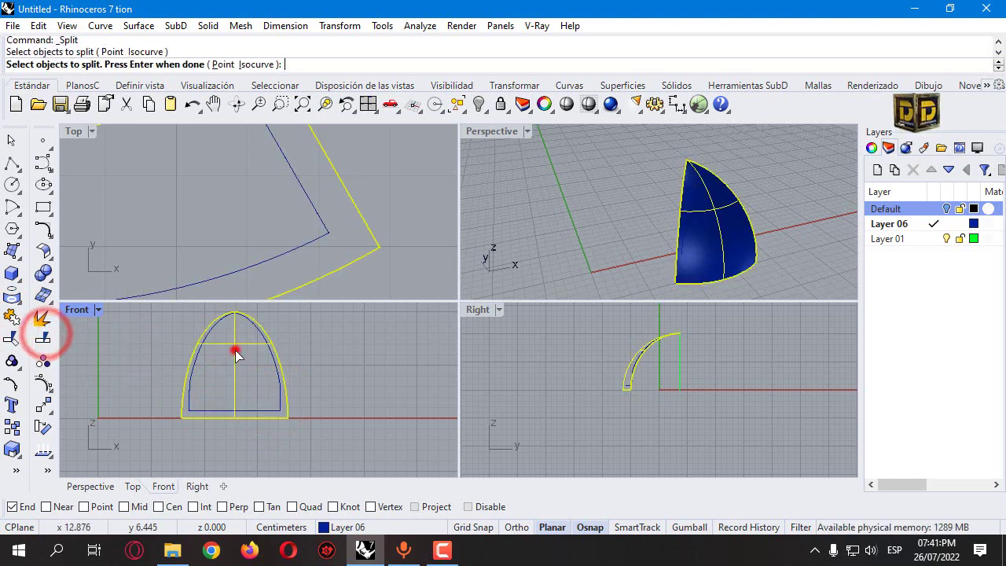
key("Return")
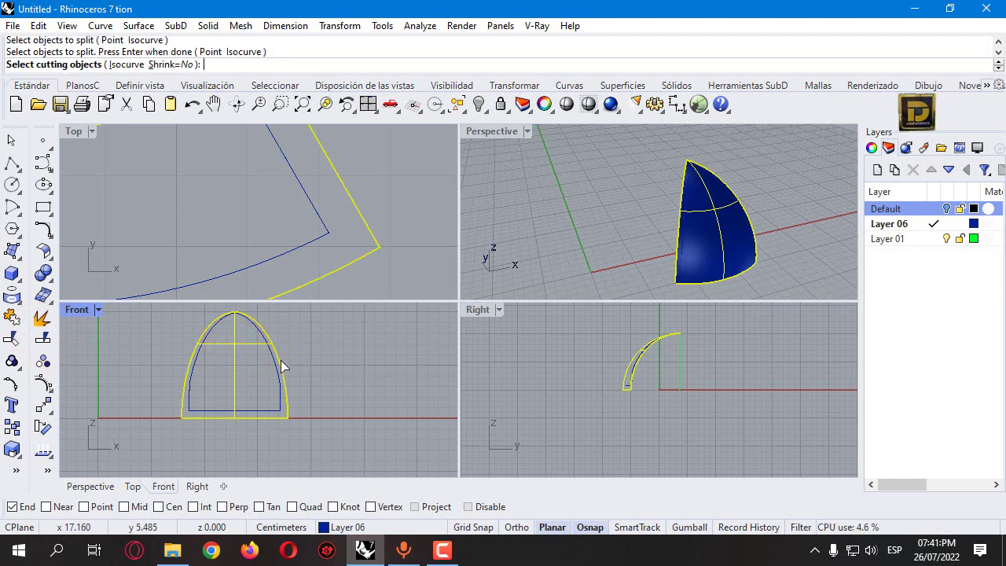
left_click(283, 253)
right_click(283, 252)
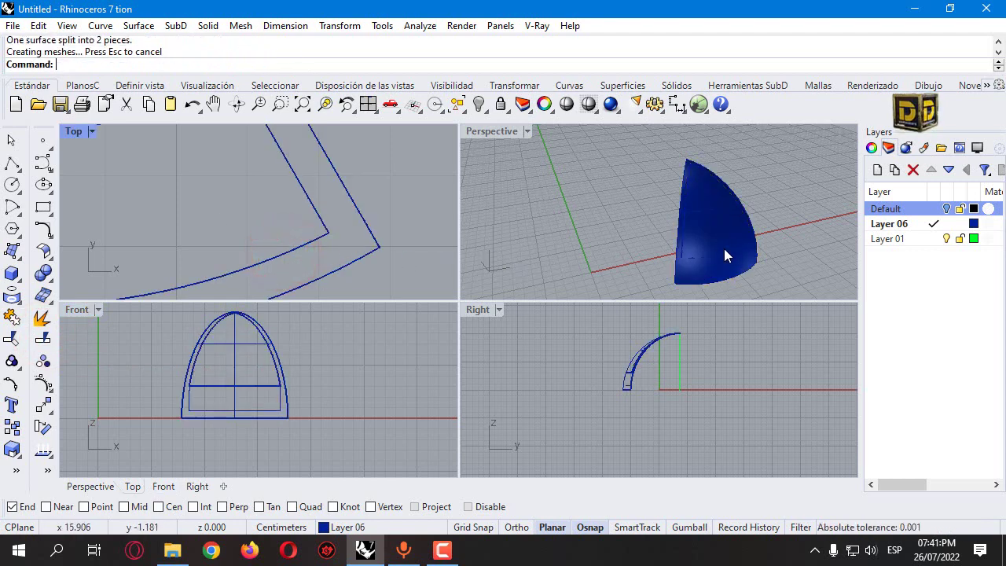
left_click(703, 234)
right_click_drag(773, 197, 666, 206)
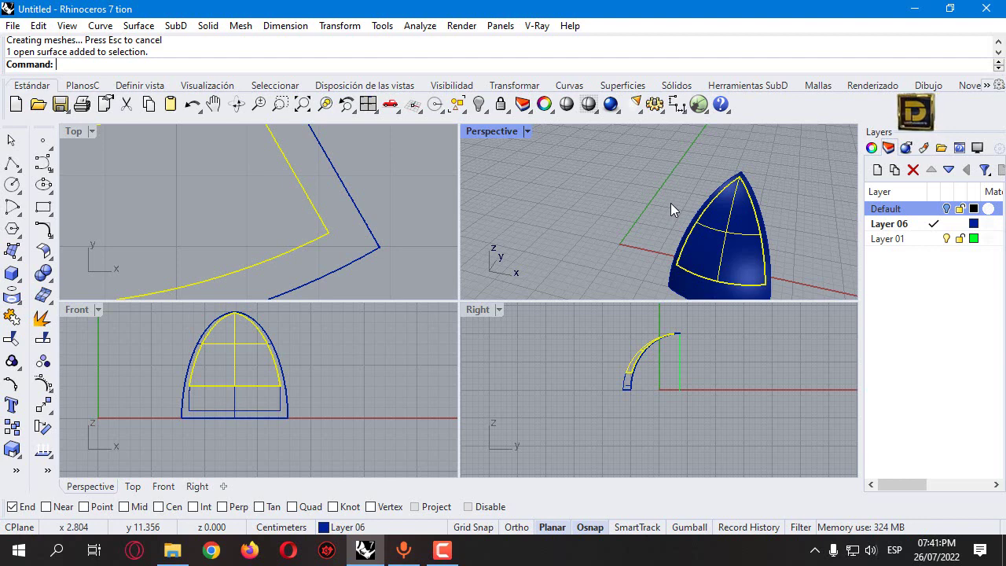
key("ctrl+z")
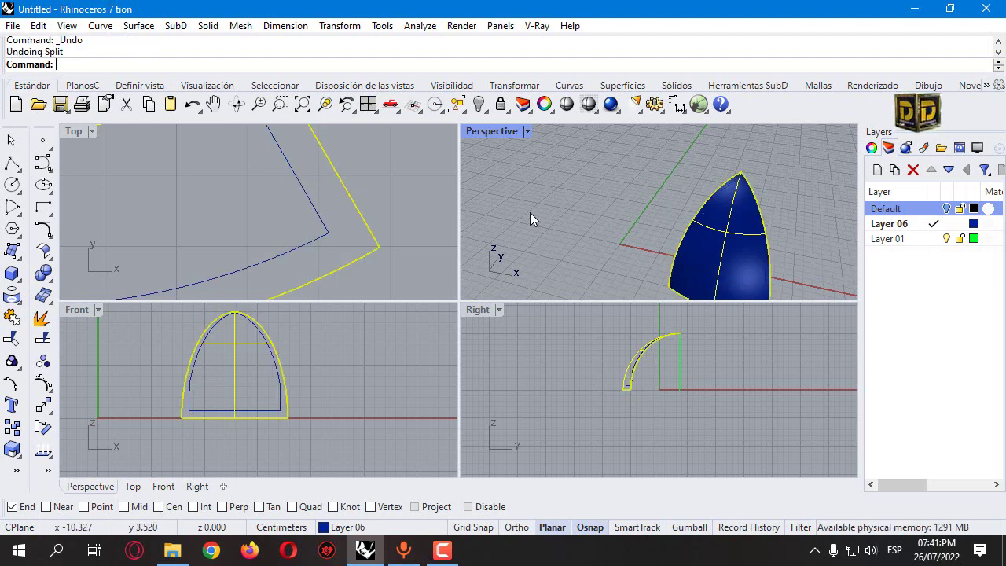
Pull the closed border curve onto the front panel surface, with DeleteInput set to Yes.
left_click(196, 366)
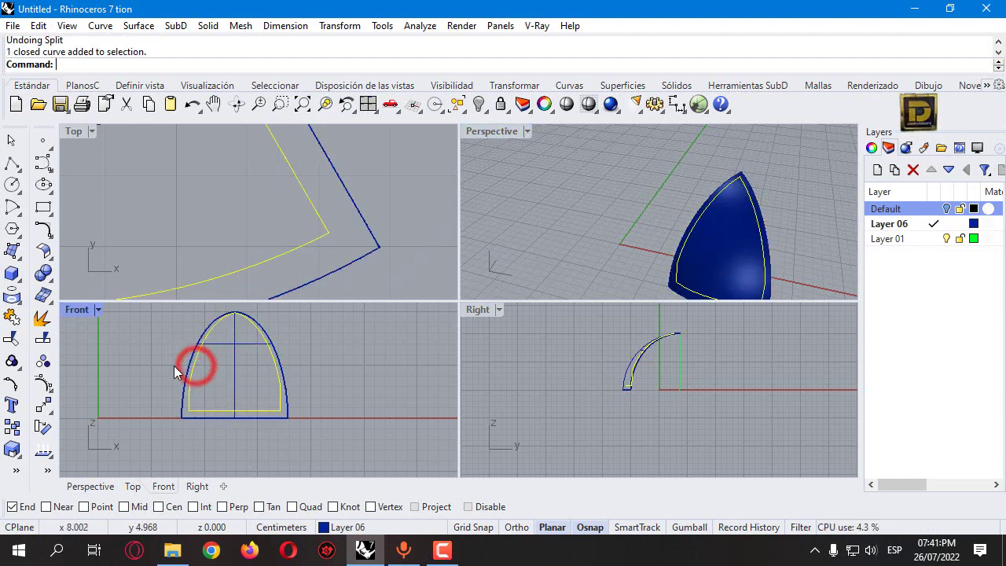
left_click(15, 299)
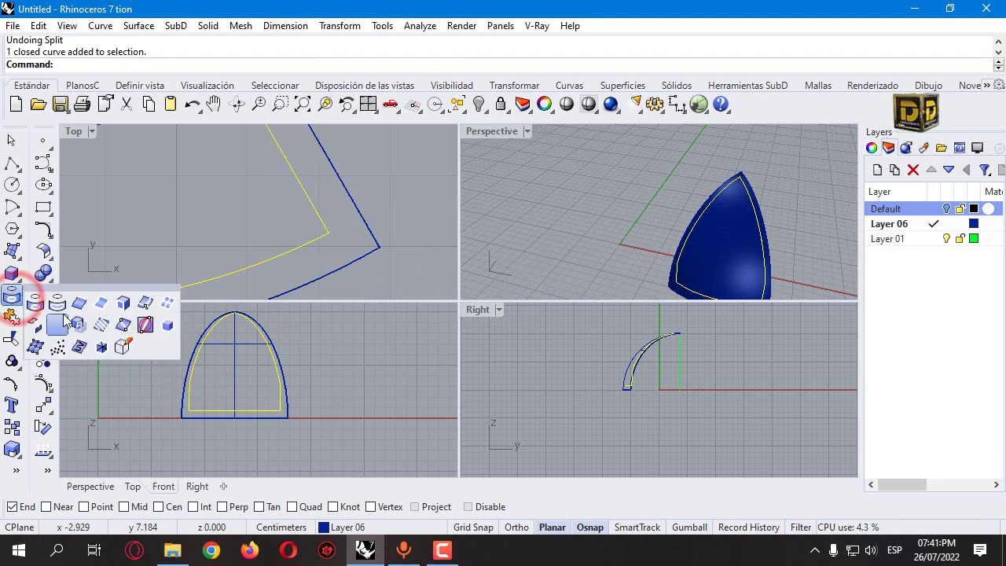
left_click(63, 300)
left_click(718, 258)
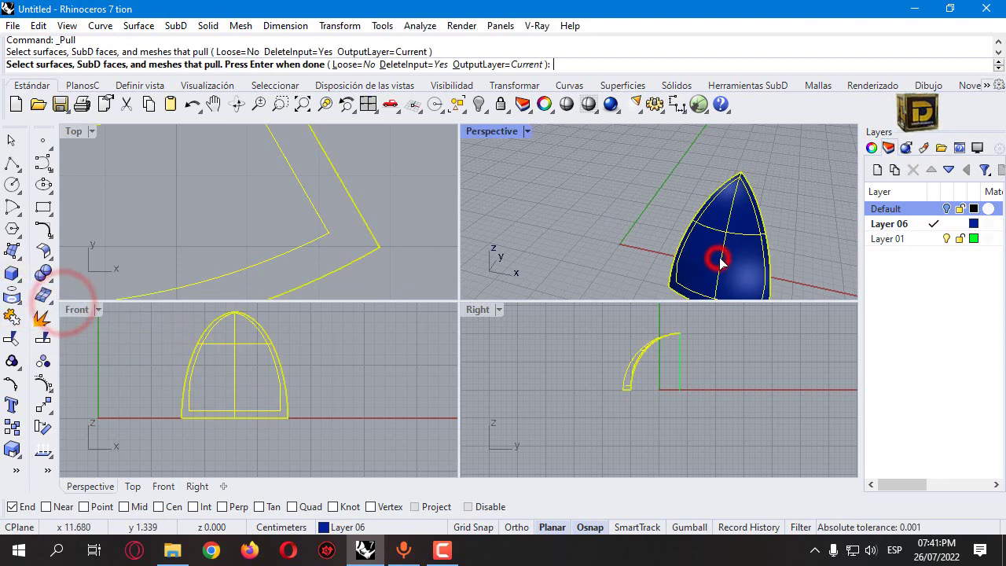
key("Return")
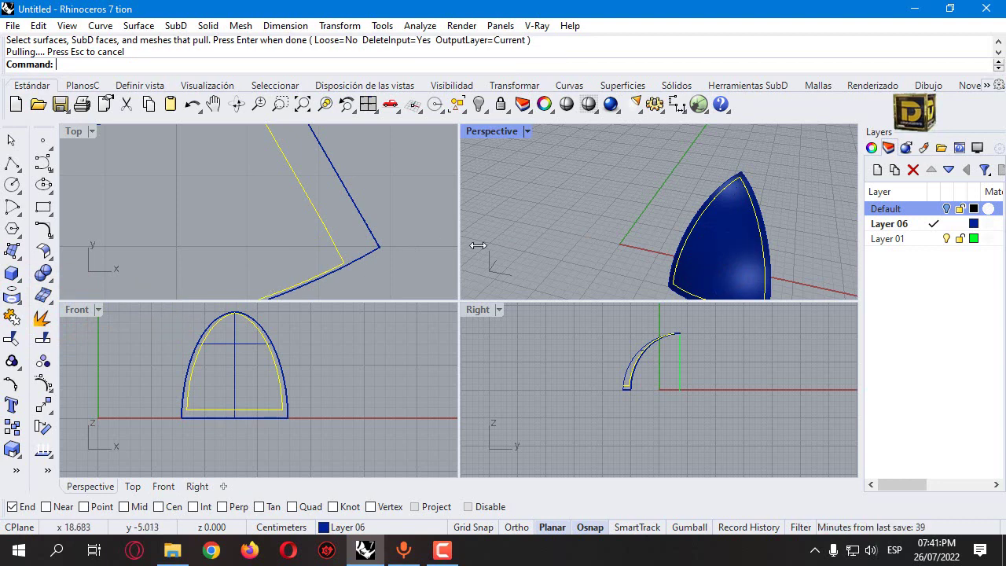
Split the front panel surface using the pulled border curve as the cutting object.
left_click(711, 248)
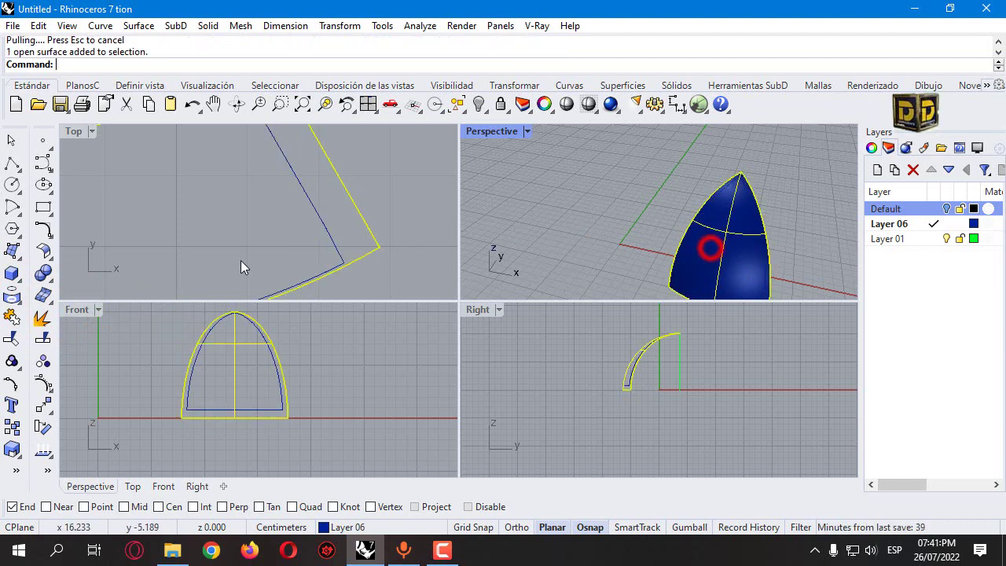
left_click(44, 339)
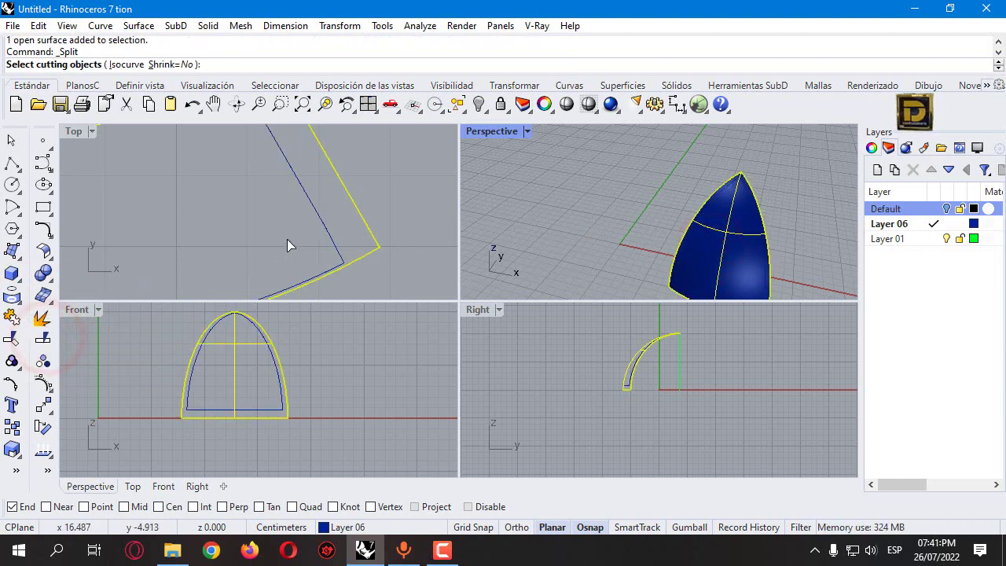
left_click(319, 221)
key("Return")
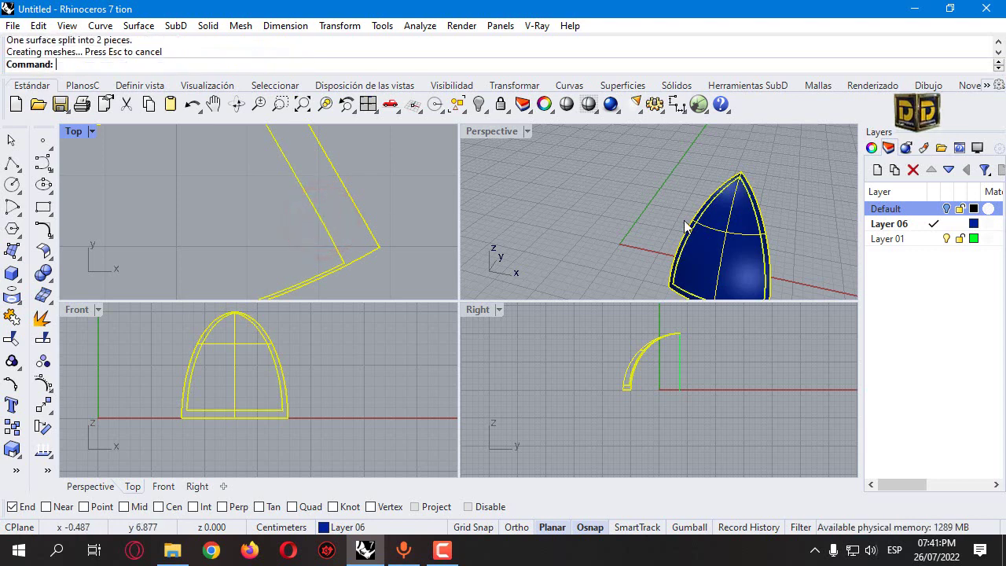
Create a light-blue layer named Layer 07 and move the front panel's inner surface onto it.
left_click(709, 238)
scroll(577, 197, "down", 2)
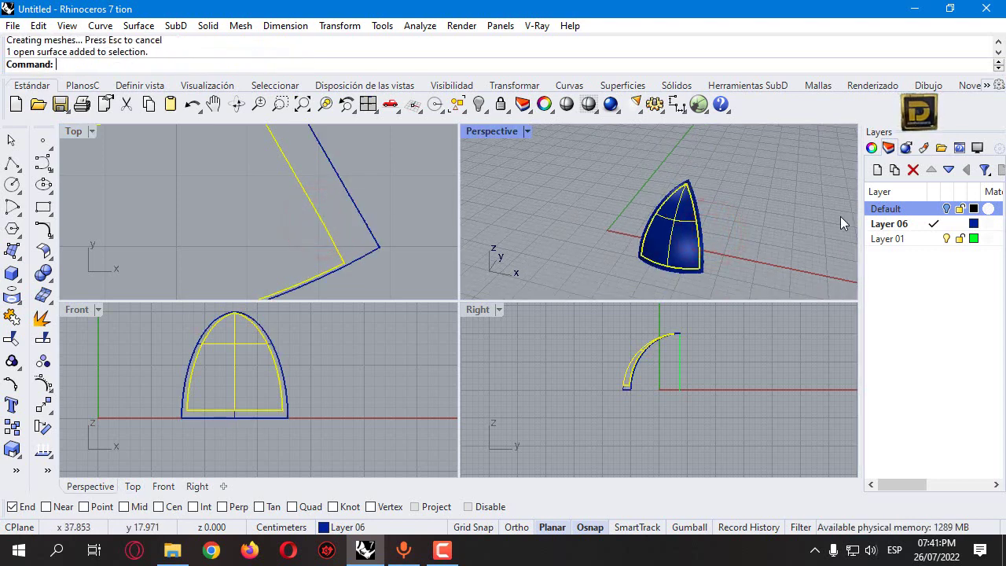
left_click(877, 170)
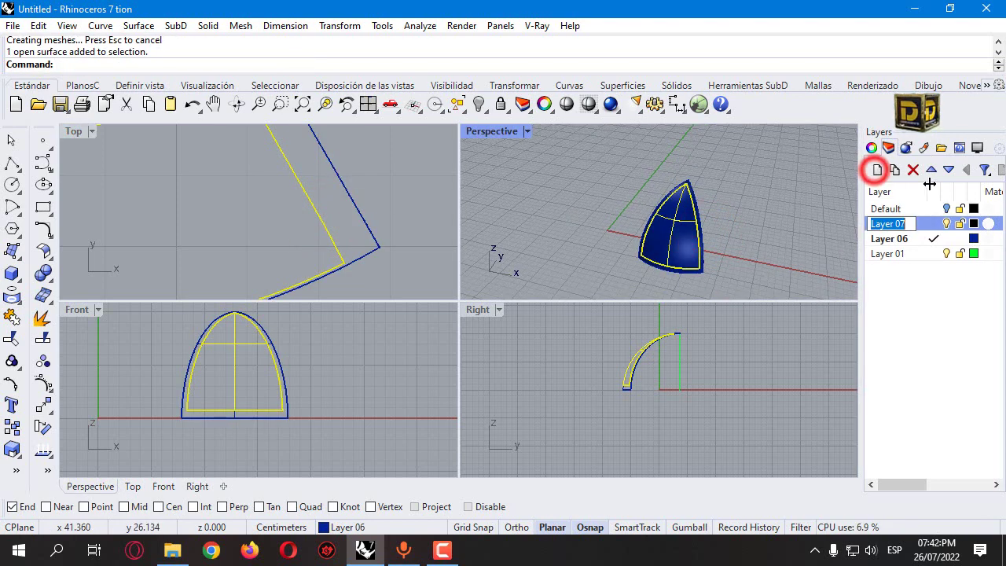
left_click(973, 223)
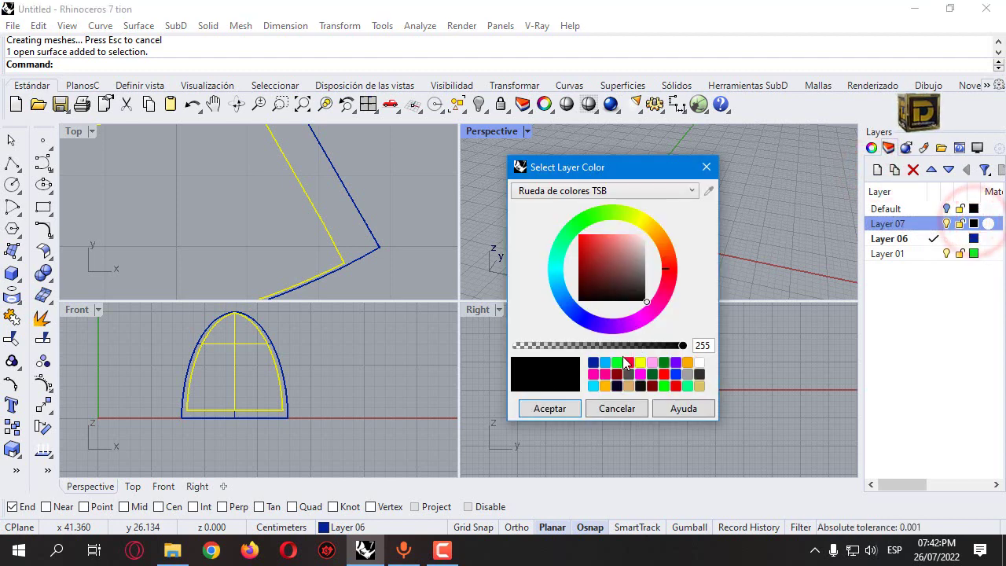
left_click(604, 362)
left_click(572, 403)
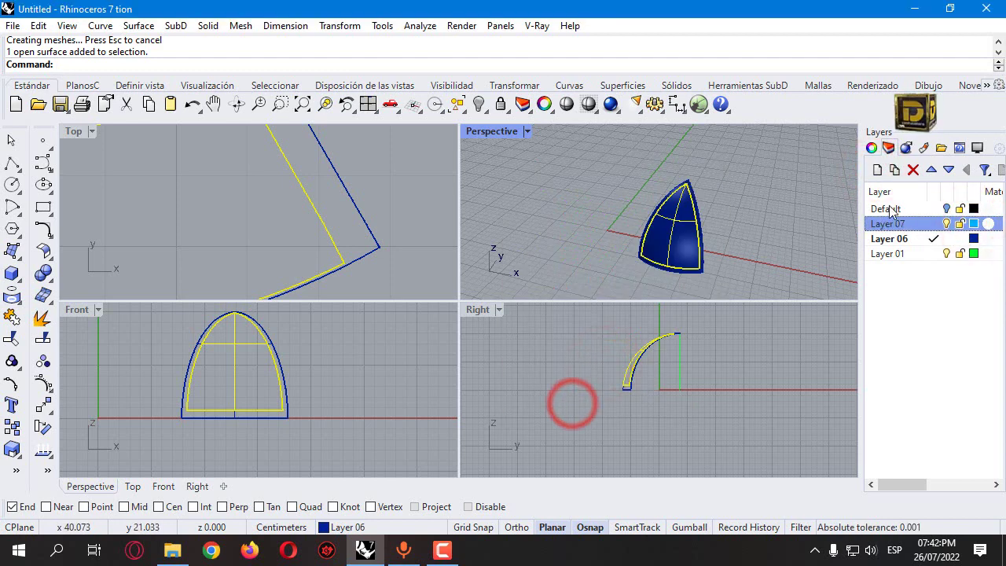
right_click(919, 224)
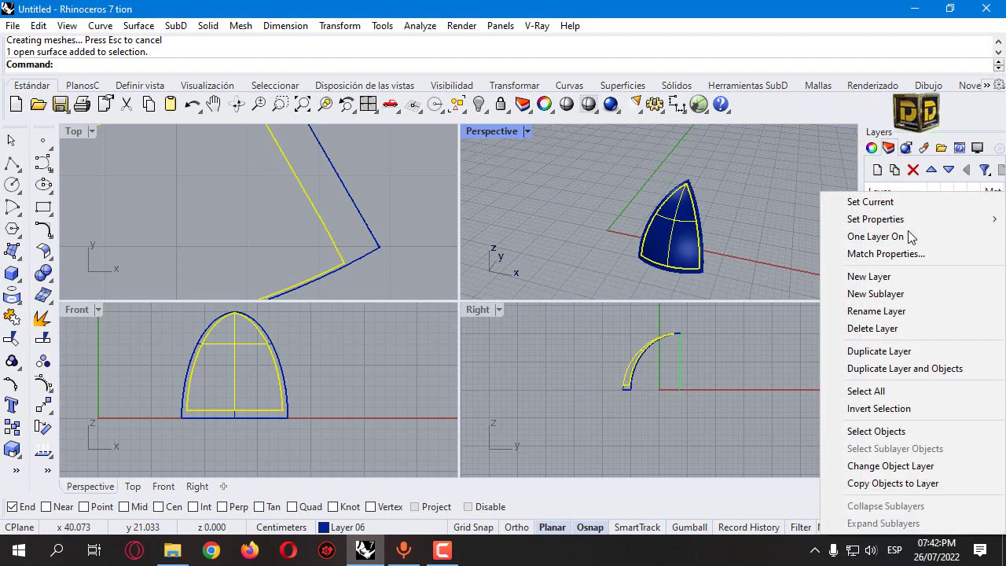
left_click(884, 465)
Polar array all the front panel's surfaces and curves around the panel's apex, with 6 items over 360 degrees.
left_click_drag(611, 166, 648, 208)
key("ctrl+a")
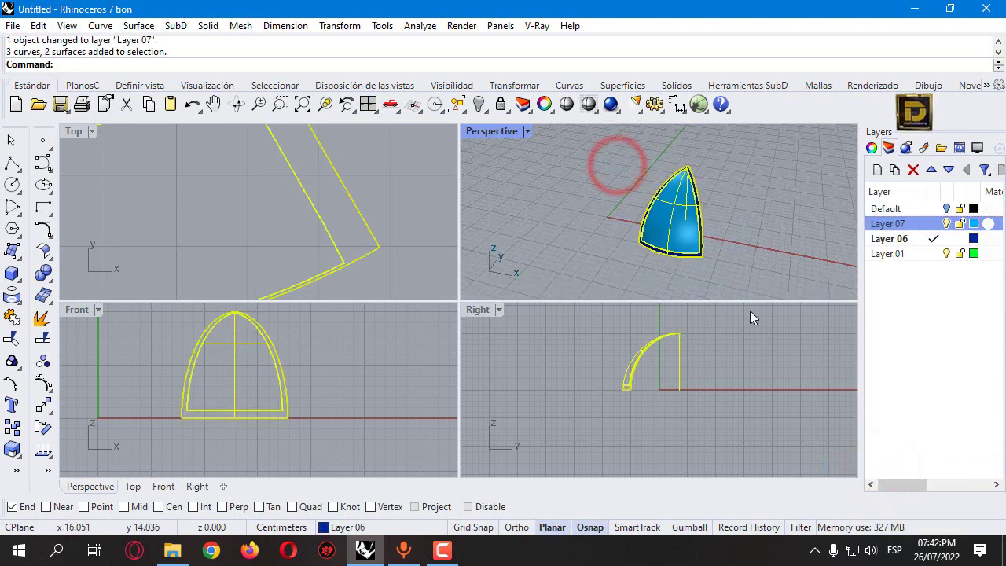
left_click(44, 407)
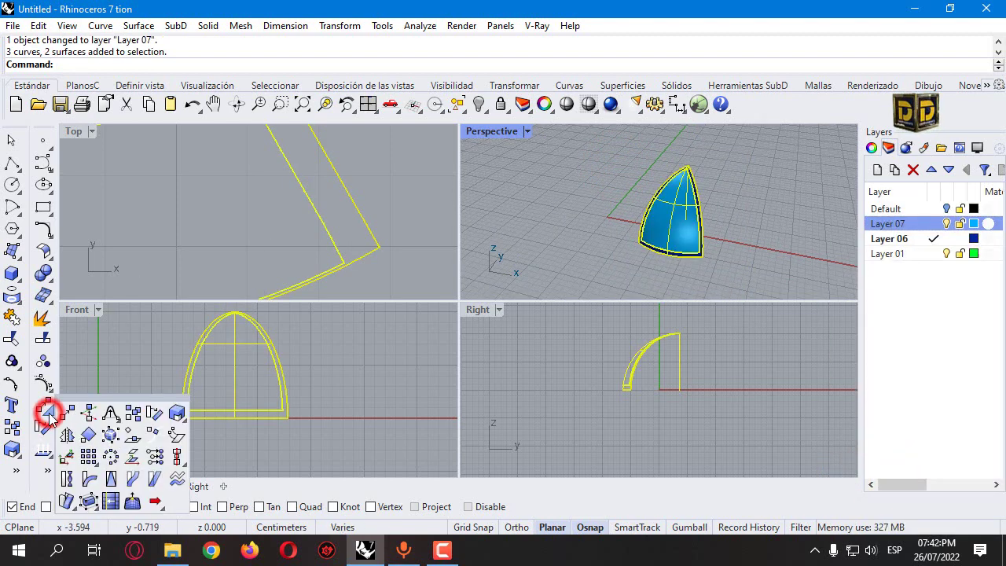
left_click(102, 451)
scroll(330, 248, "down", 3)
scroll(330, 248, "down", 4)
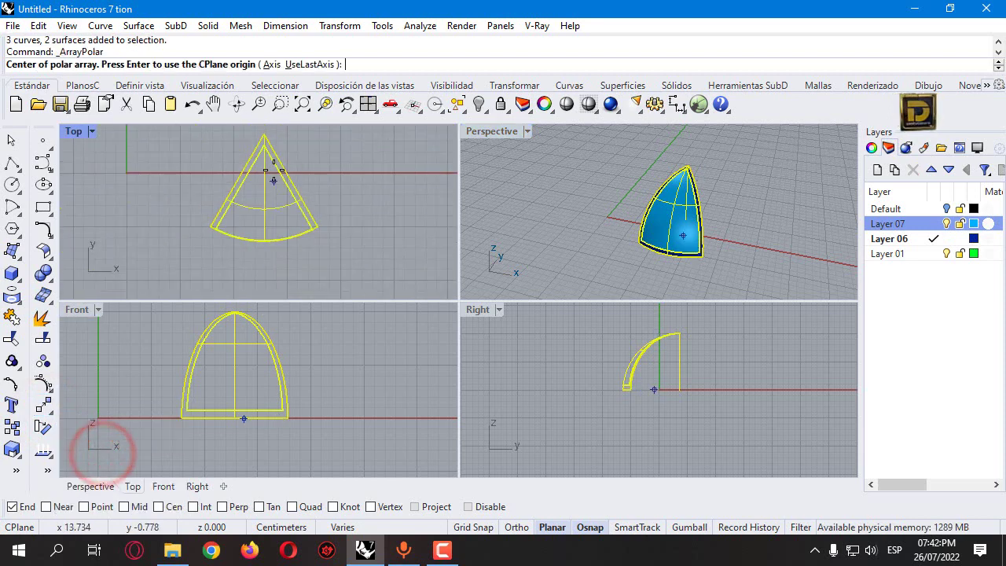
left_click(262, 134)
key("Return")
key("Return")
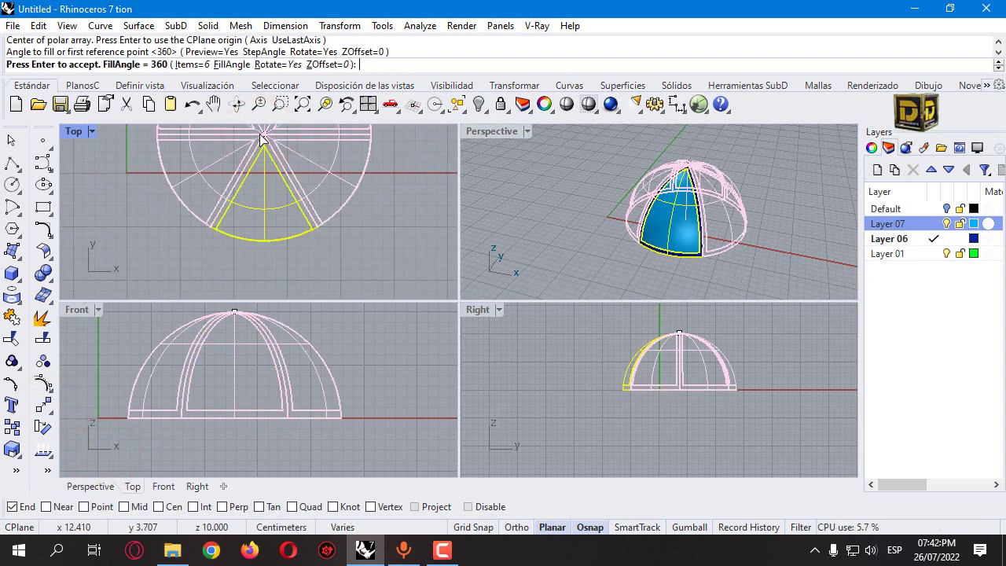
key("Return")
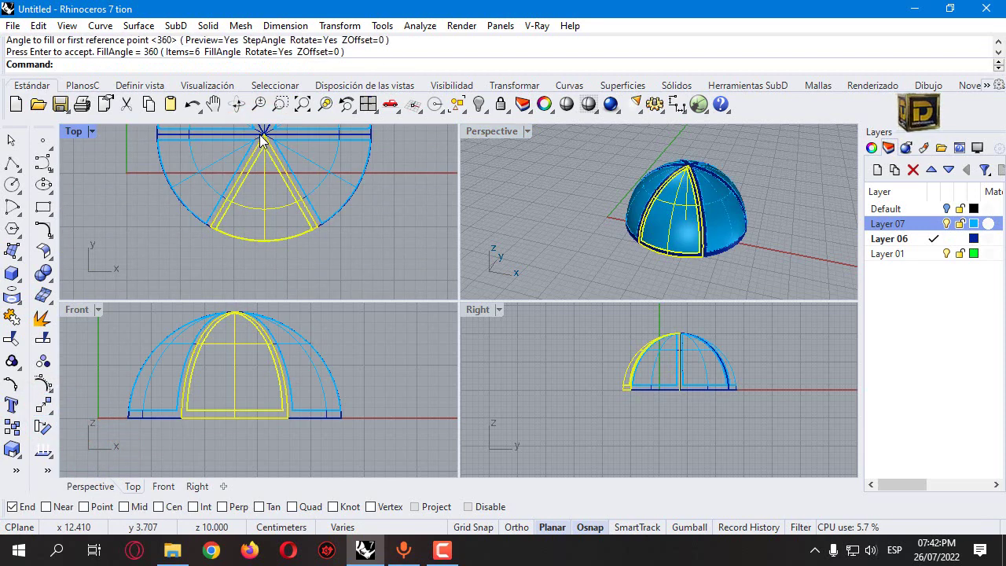
Delete the original front panel's surfaces and curves.
scroll(258, 189, "down", 3)
scroll(267, 220, "up", 2)
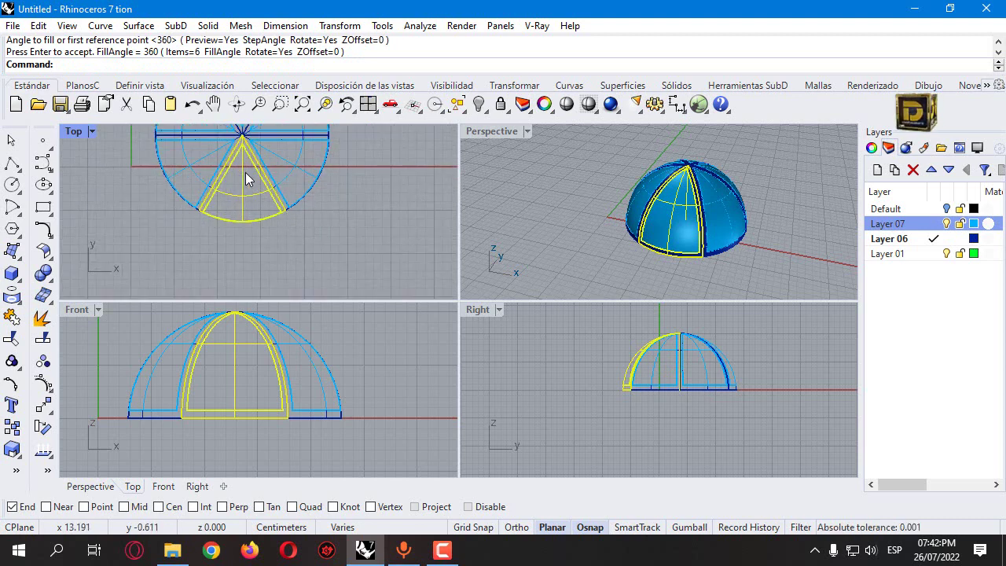
key("Delete")
Delete the inner and border surfaces of the front-right panel, keeping its curves.
left_click(283, 152)
key("Delete")
left_click(269, 164)
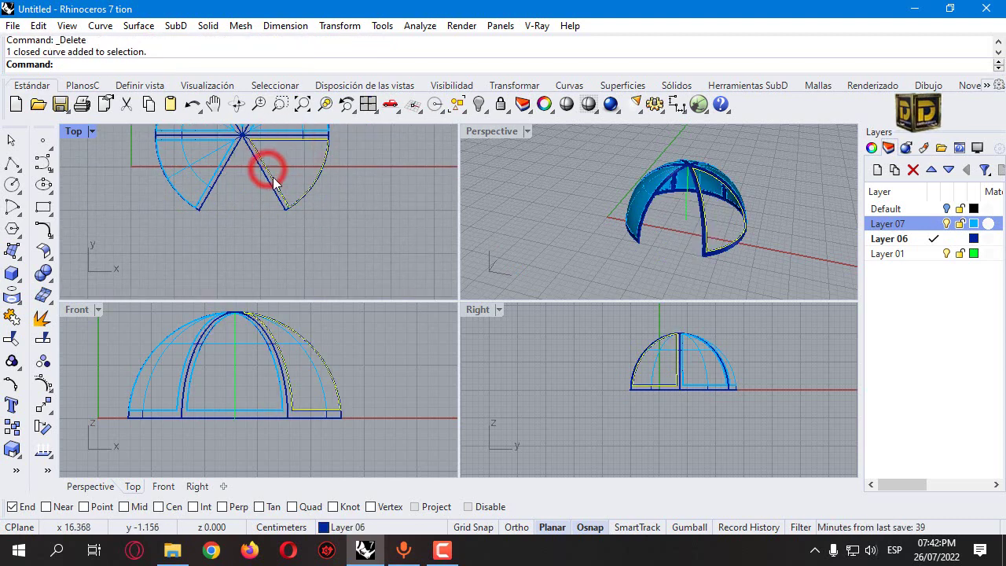
left_click(272, 182)
left_click(314, 235)
key("Delete")
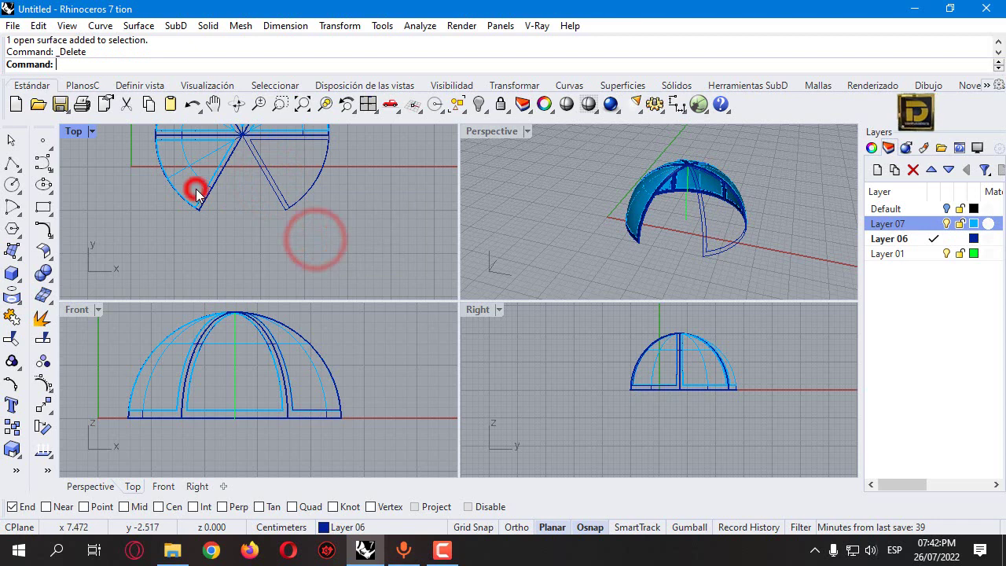
Delete the surfaces of the front-left panel, keeping its curves.
left_click(196, 190)
left_click(216, 180)
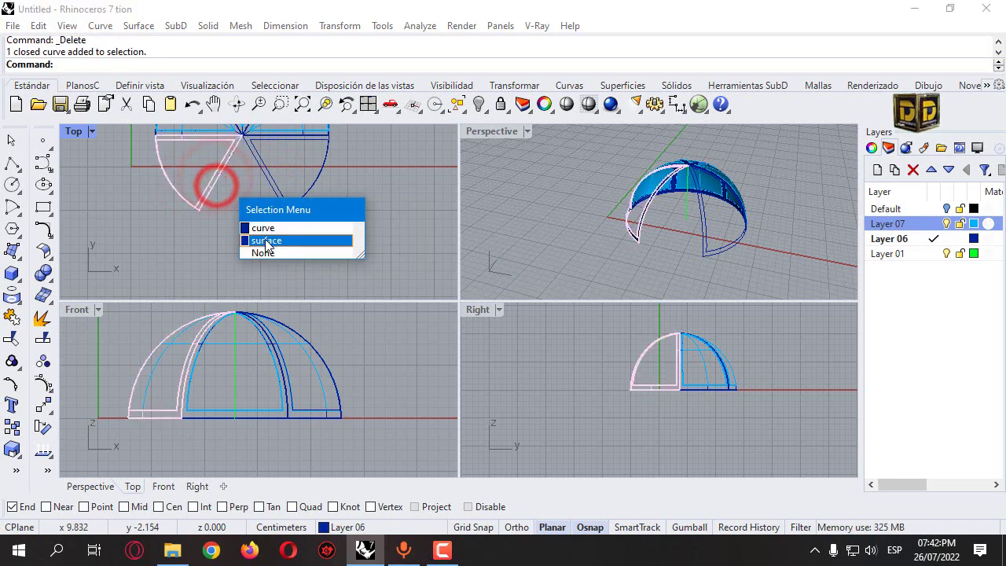
left_click(265, 242)
key("Delete")
Turn on the Default layer so the plain front panels show beside the bordered rear panels.
scroll(357, 206, "down", 3)
scroll(338, 205, "up", 3)
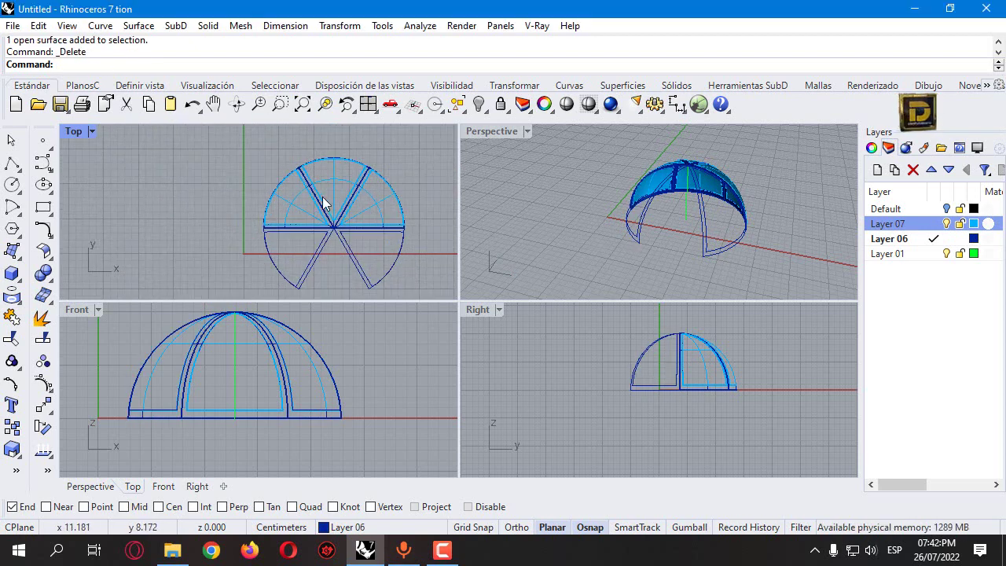
scroll(324, 203, "up", 3)
left_click(274, 211)
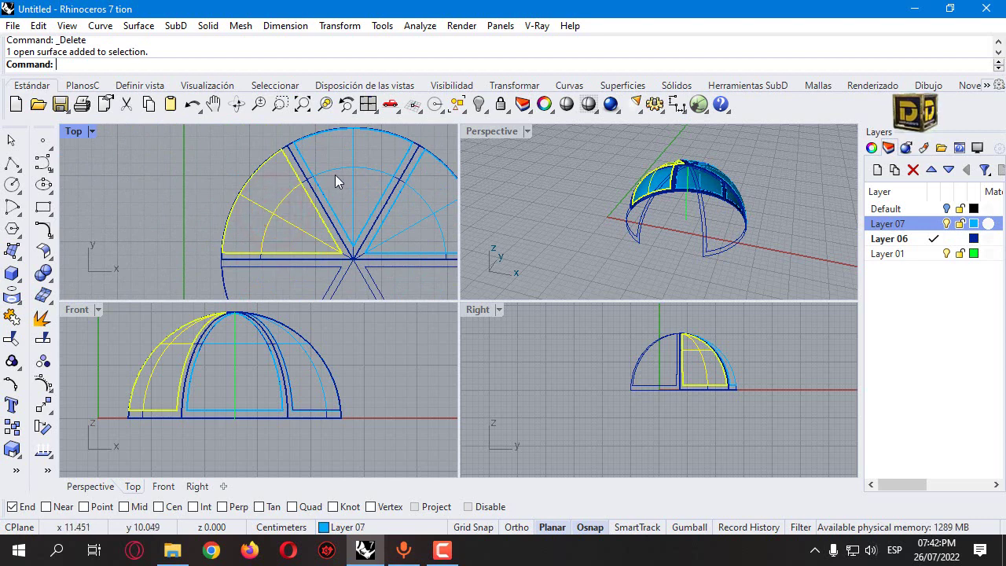
left_click(946, 209)
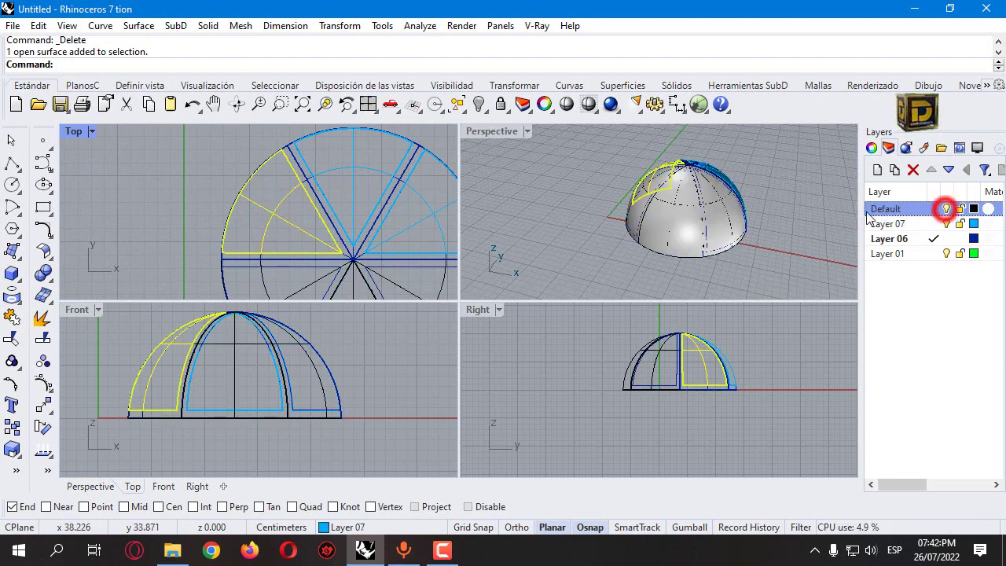
right_click_drag(564, 190, 744, 267)
left_click(541, 213)
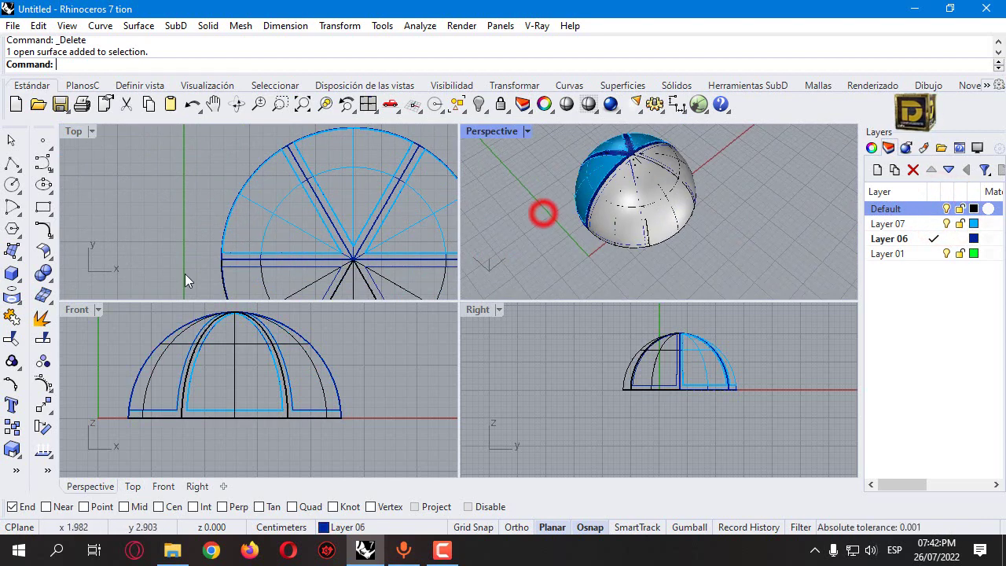
Look over the panels and show the control points of the rear-left inner panel surface to check its point layout.
left_click(630, 211)
left_click(664, 202)
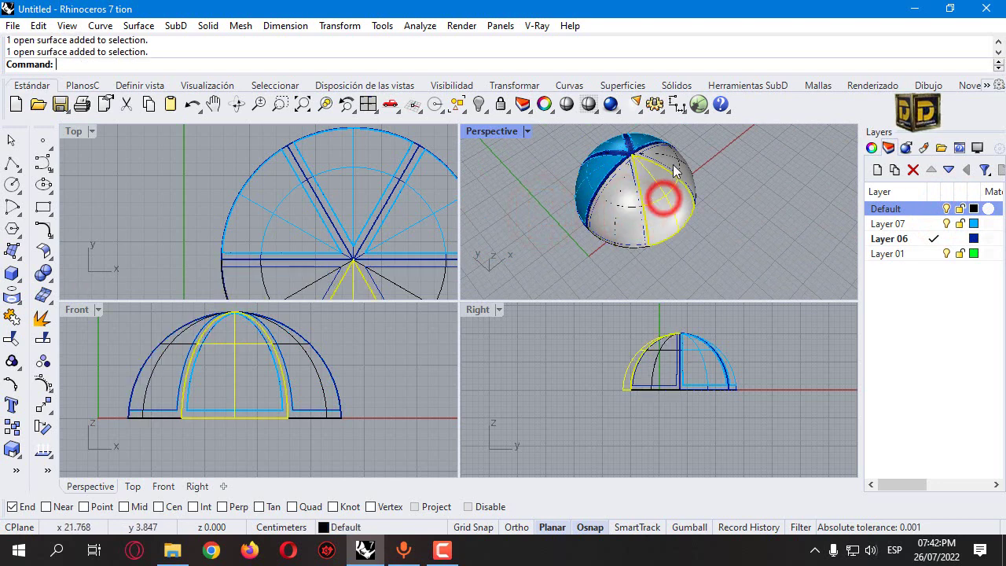
left_click(673, 168)
right_click_drag(638, 256, 633, 218)
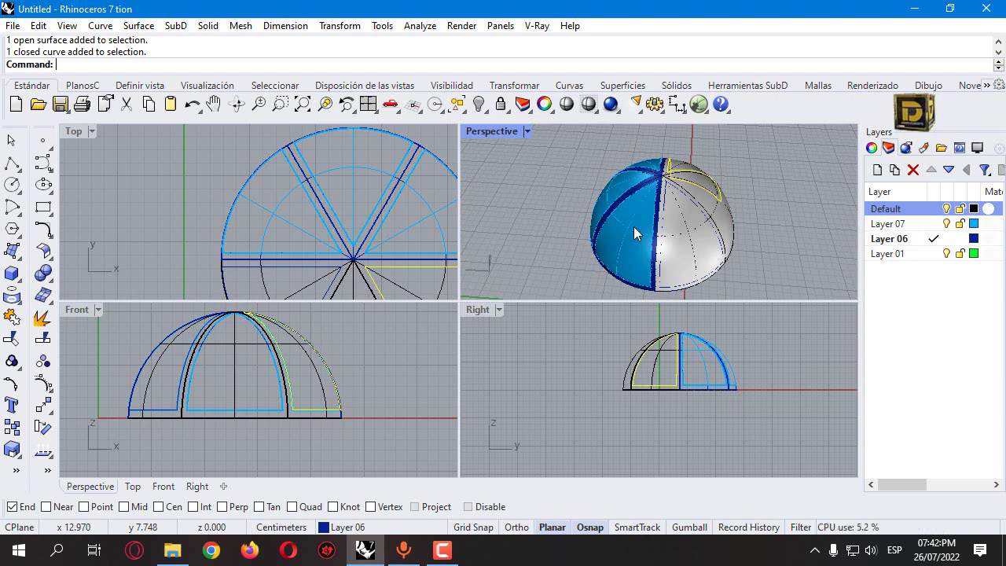
left_click(633, 226)
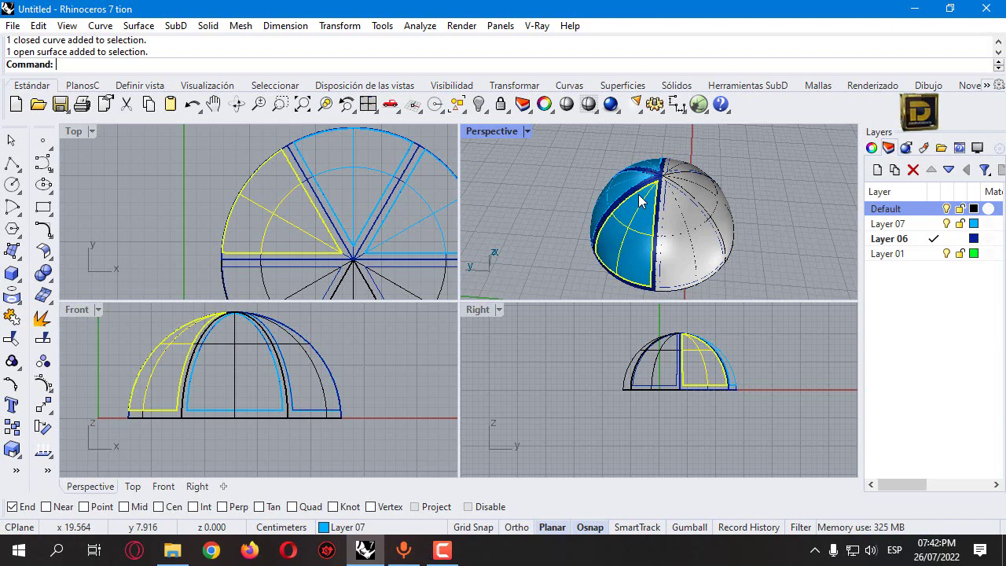
left_click(44, 382)
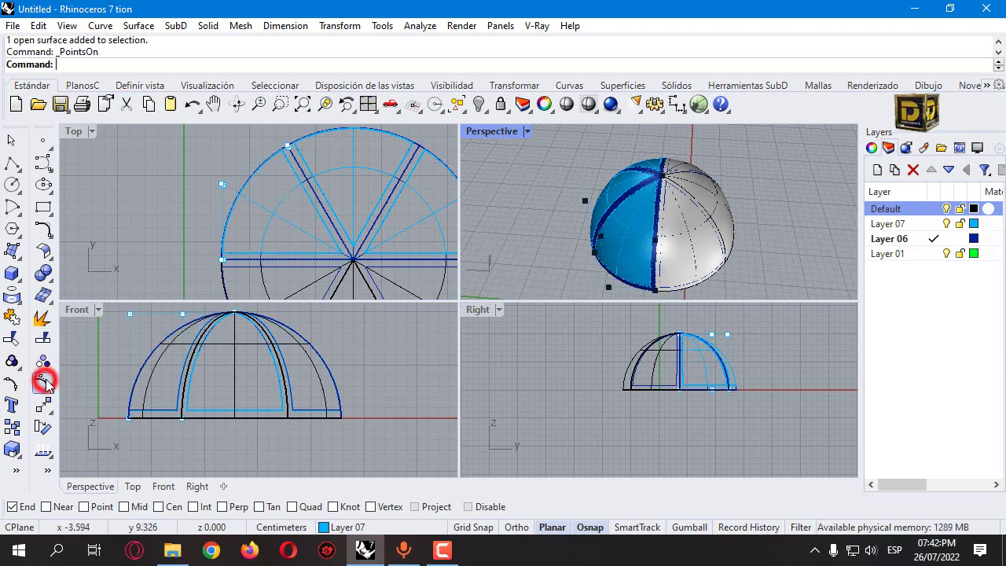
right_click_drag(579, 223, 603, 233)
Rebuild the rear-left inner panel surface with 6 points and degree 3 in U and V, with Delete input, Current layer and Retrim enabled.
left_click(629, 235)
type("R")
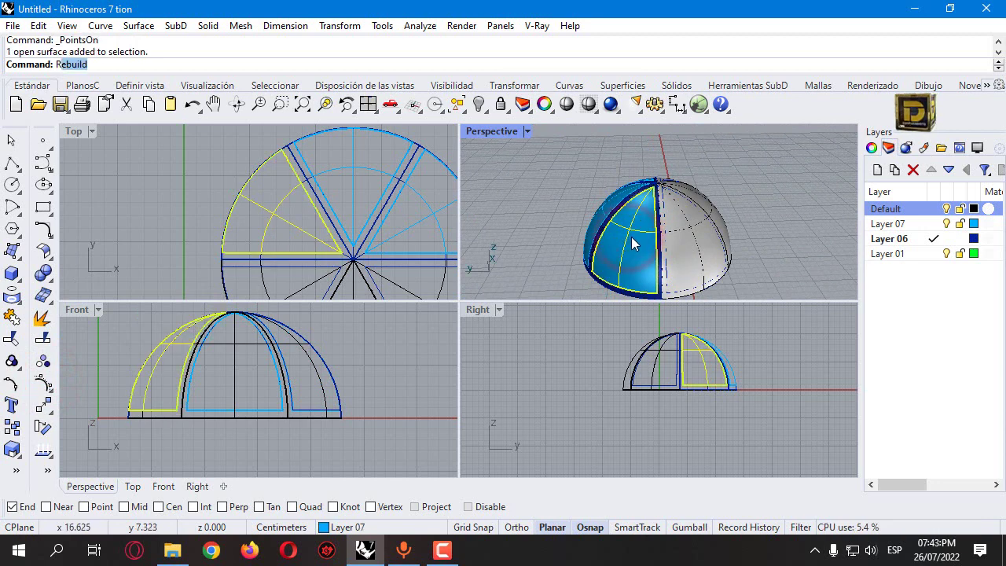
type("ebuil")
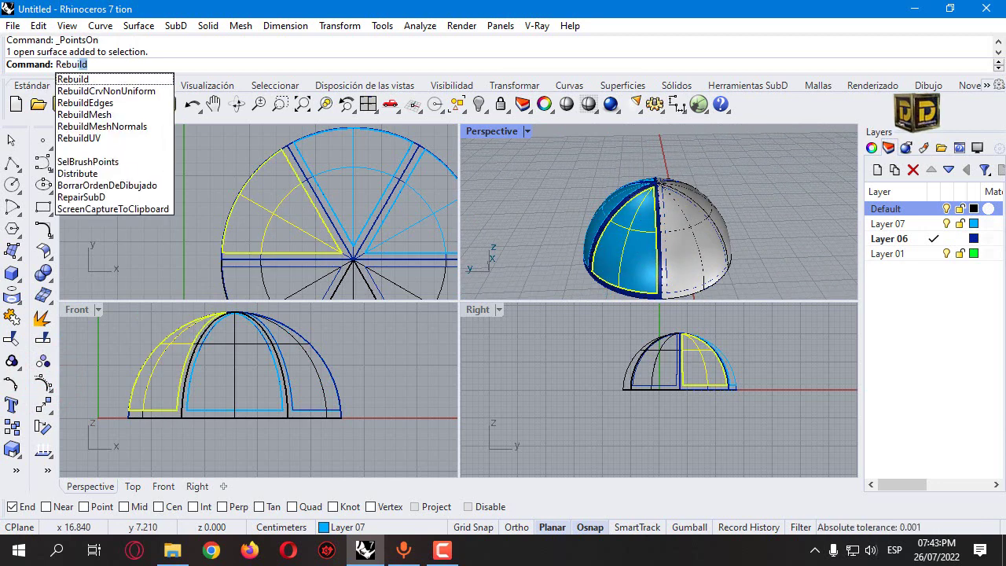
key("Return")
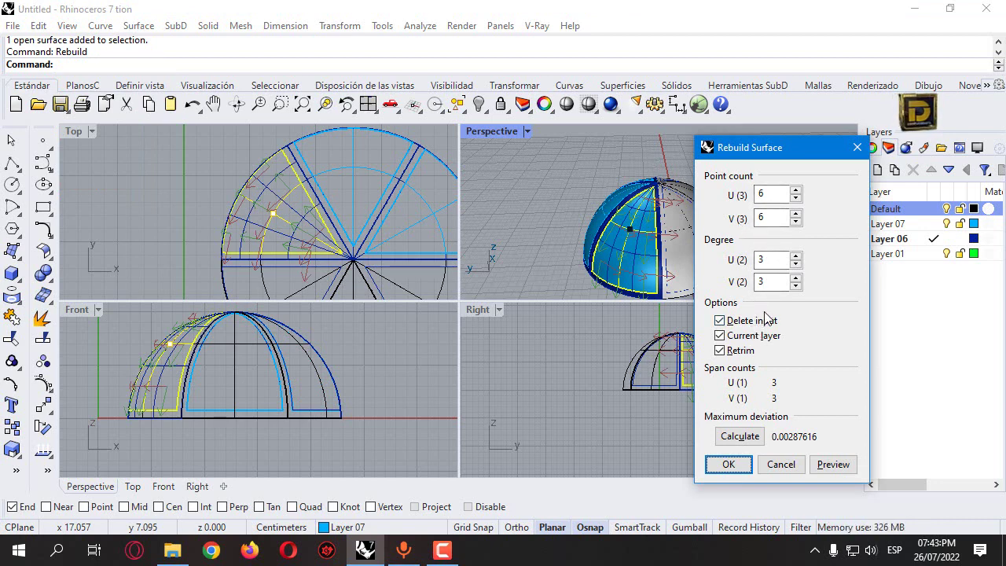
left_click(730, 465)
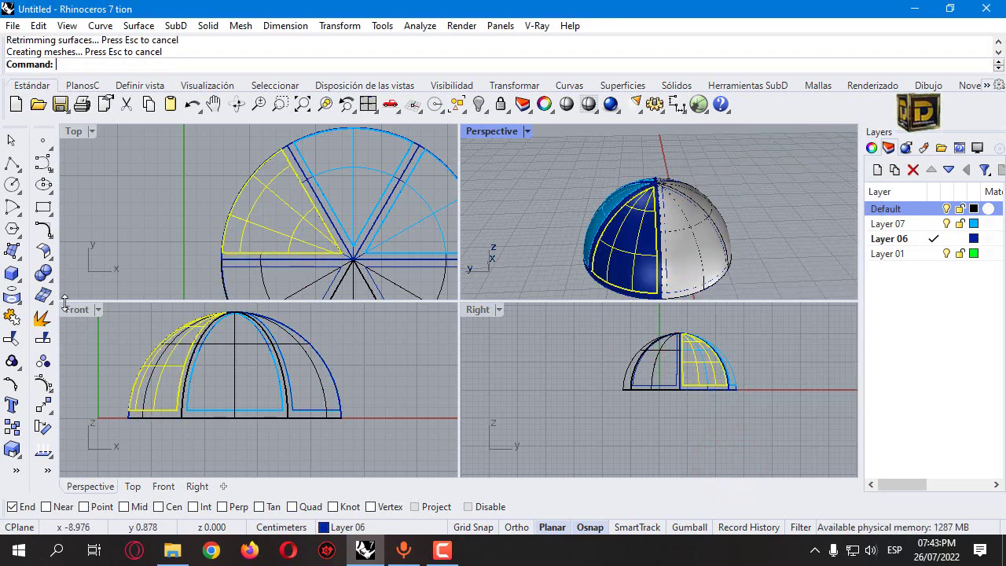
With object snaps disabled, lower two upper interior control points of the rebuilt panel in the Front view, then hide its points.
left_click(42, 385)
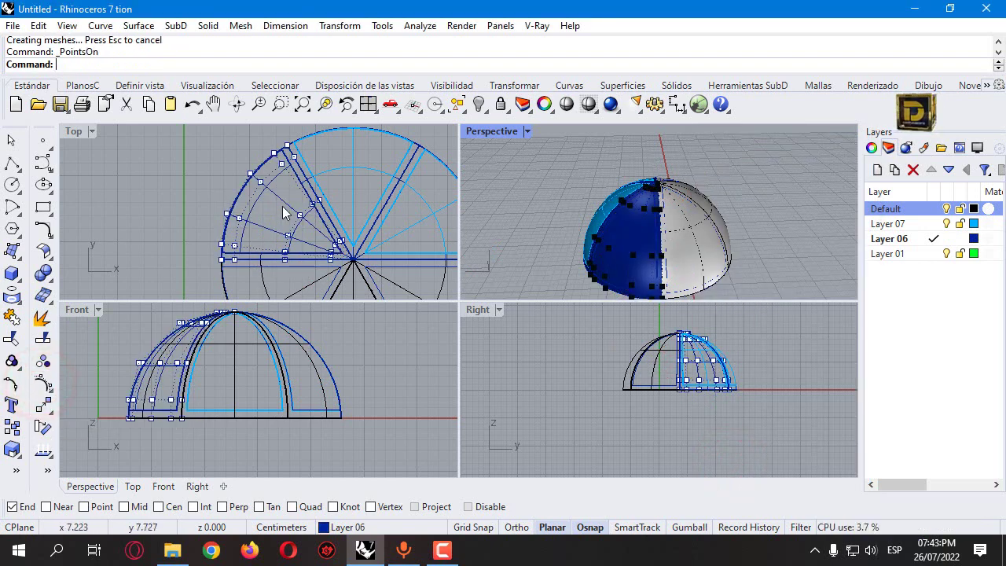
scroll(291, 213, "up", 2)
scroll(292, 215, "up", 1)
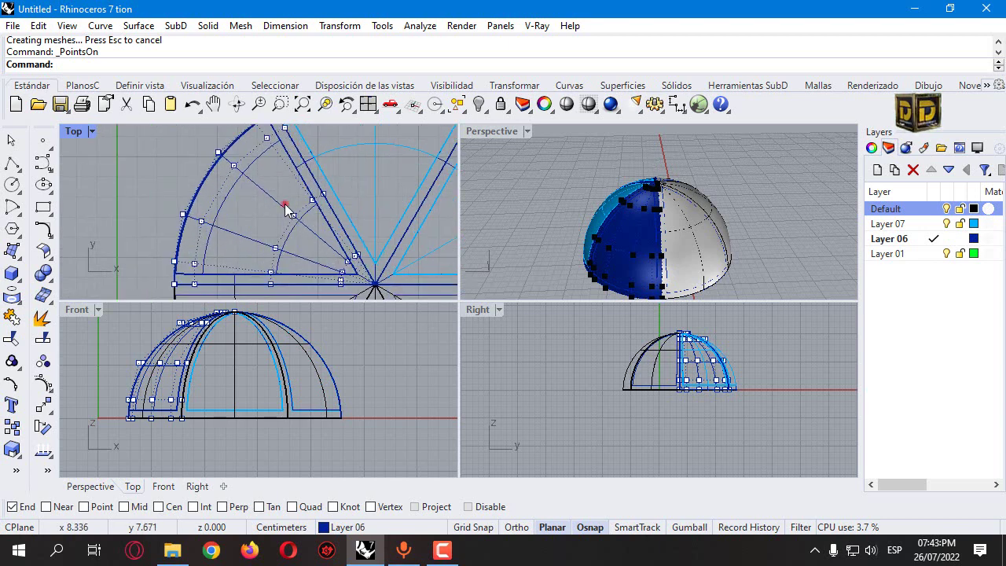
left_click_drag(285, 202, 314, 262)
key("ctrl+z")
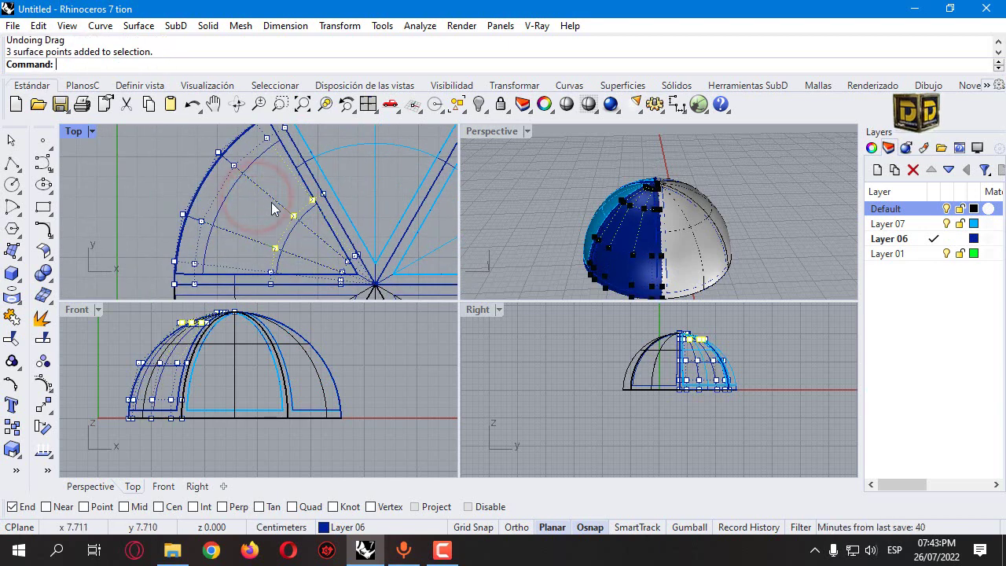
left_click_drag(252, 203, 301, 255)
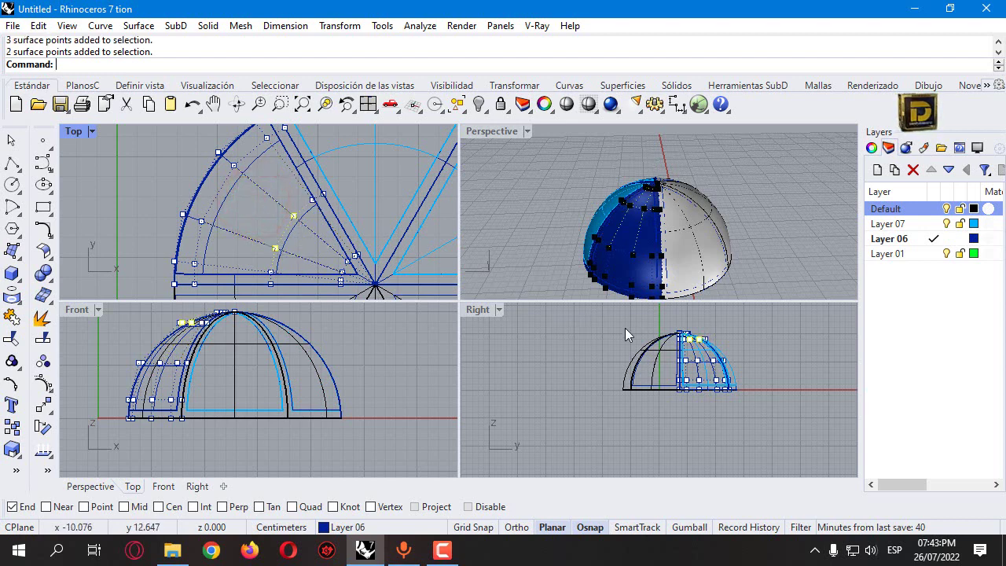
scroll(246, 225, "up", 3)
scroll(188, 337, "up", 5)
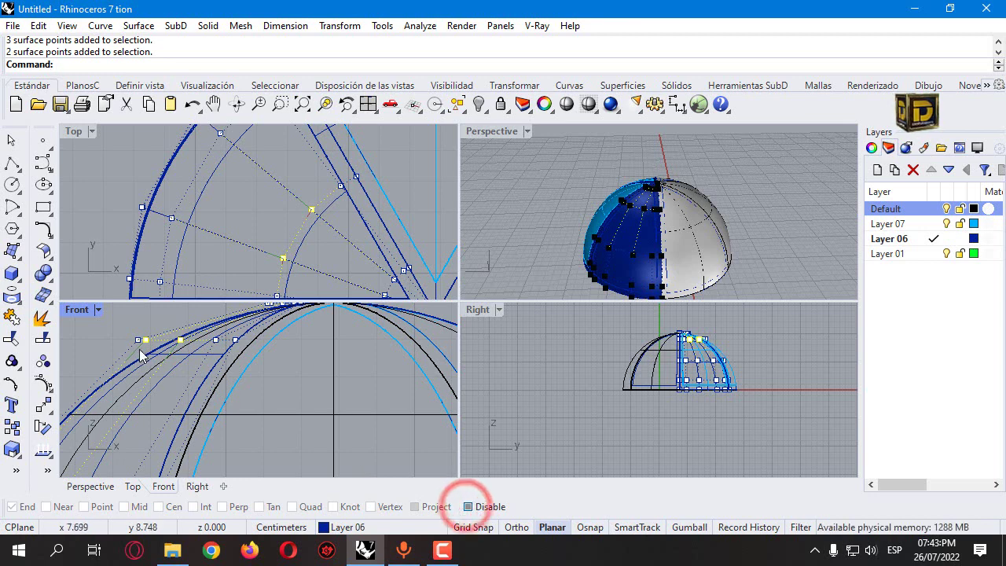
left_click_drag(146, 344, 162, 382)
scroll(224, 267, "down", 5)
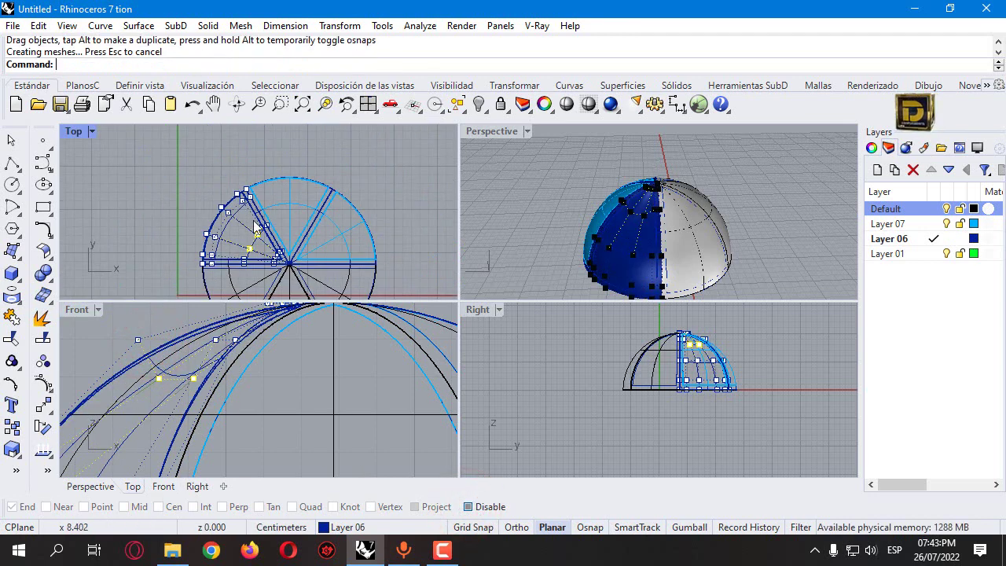
key("F11")
Move the rebuilt rear-left inner panel to Layer 07 and make that layer current.
left_click(285, 204)
left_click(251, 234)
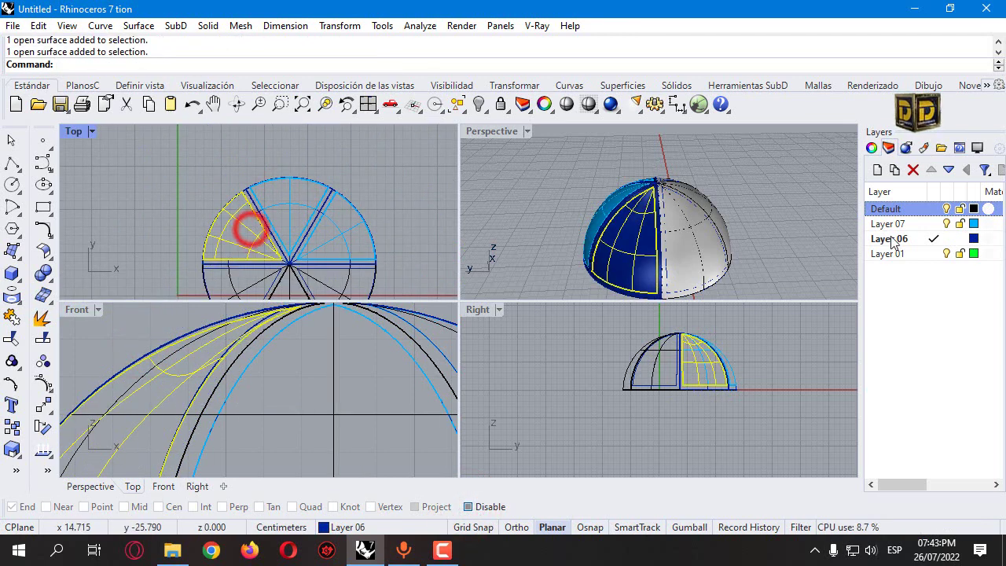
right_click(923, 225)
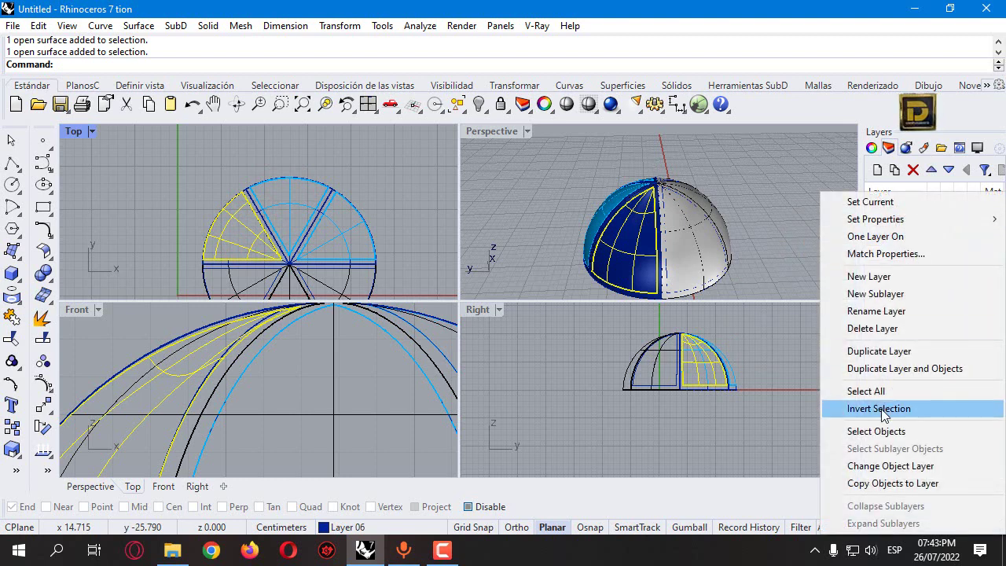
left_click(873, 464)
left_click(935, 223)
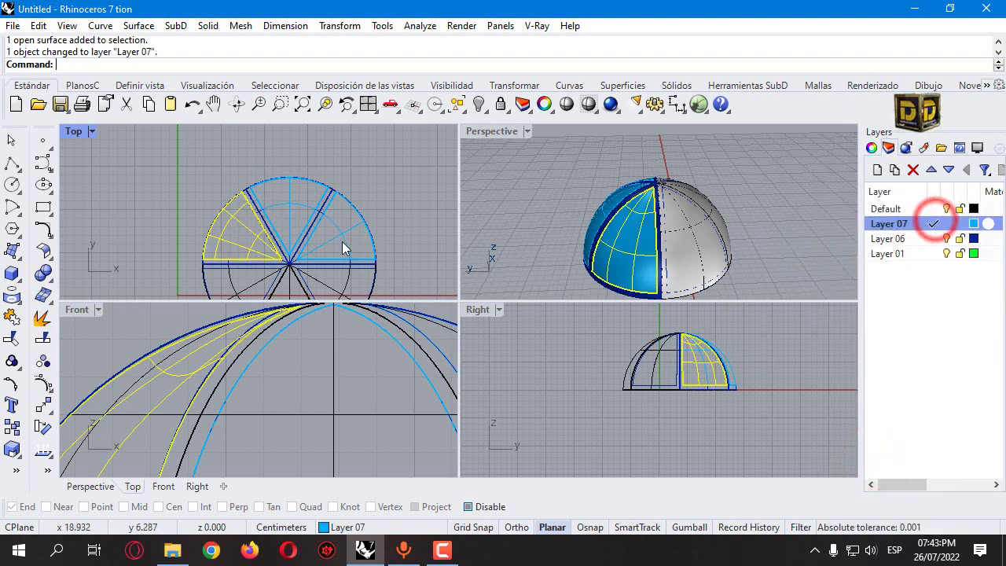
Rebuild the rear-centre and rear-right inner panel surfaces, reusing the previous rebuild settings.
left_click(293, 214)
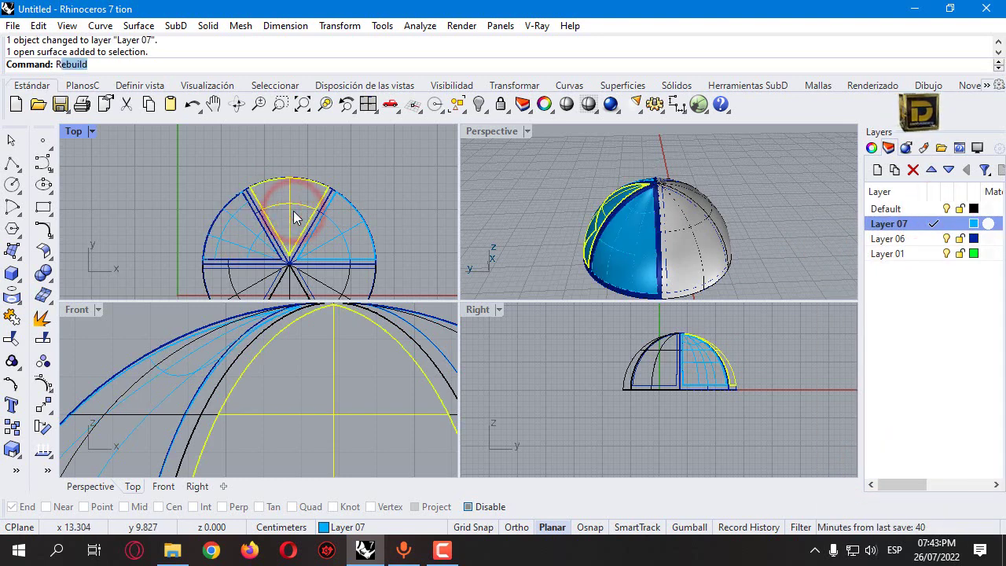
type("u")
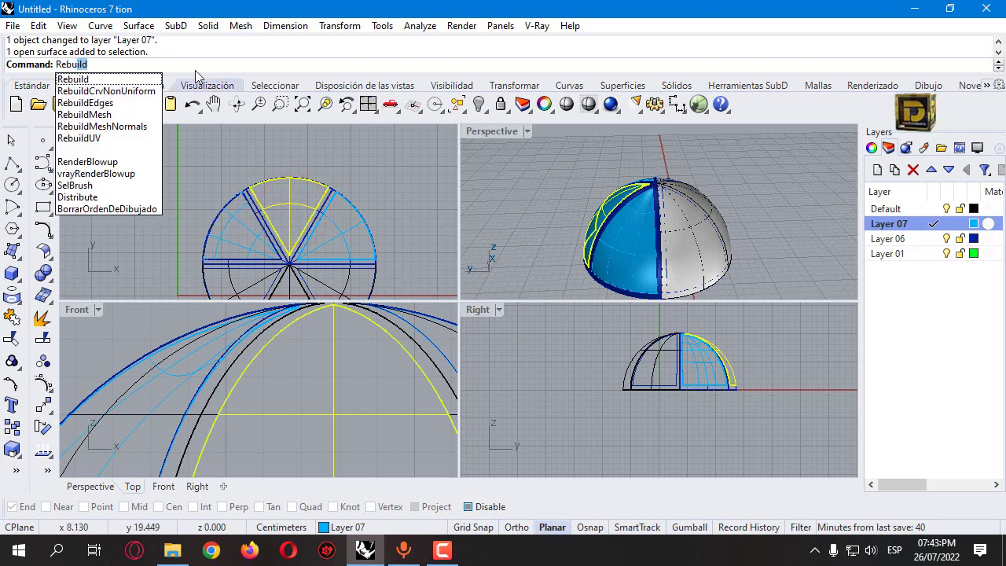
left_click(69, 79)
key("Return")
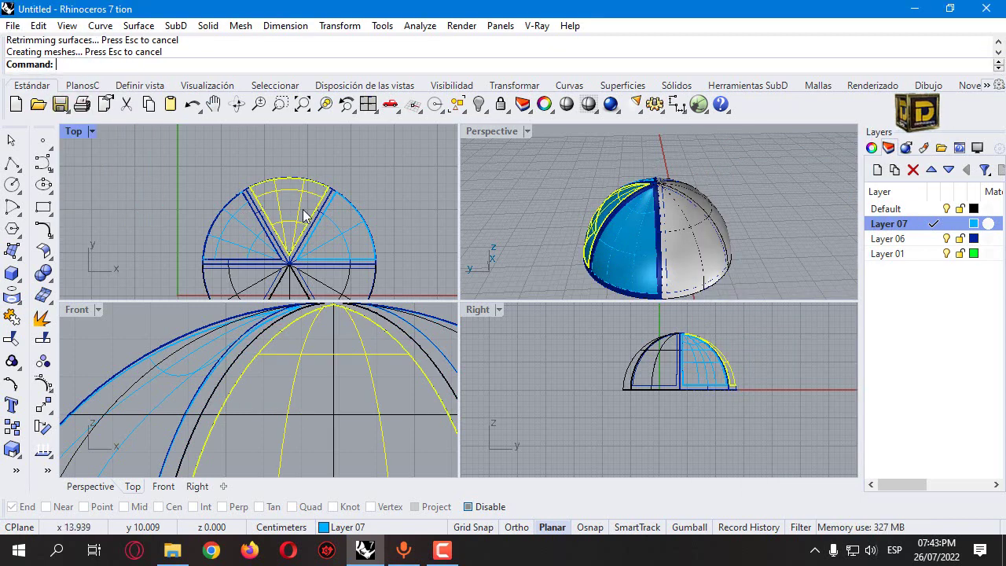
left_click(332, 218)
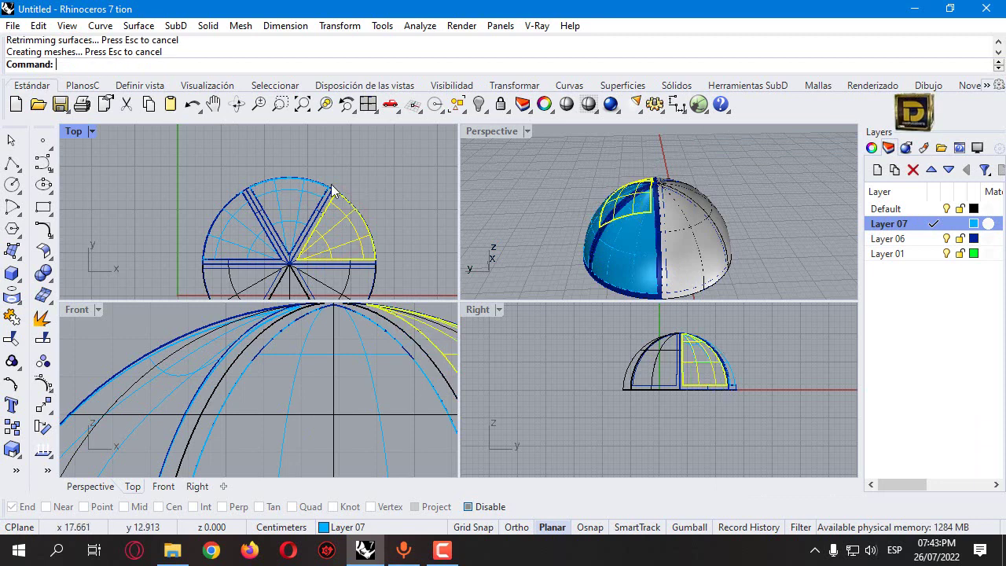
Show the rear-centre panel's control points, then move its two middle interior points inward in the Top view and up in the Front view.
left_click(306, 204)
left_click(44, 383)
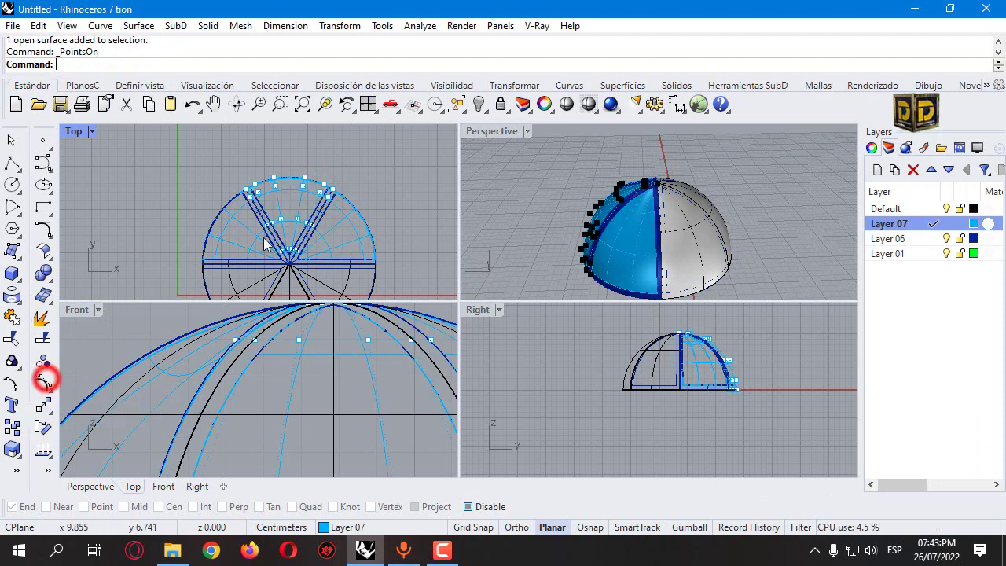
scroll(239, 190, "up", 5)
left_click_drag(337, 225, 354, 224)
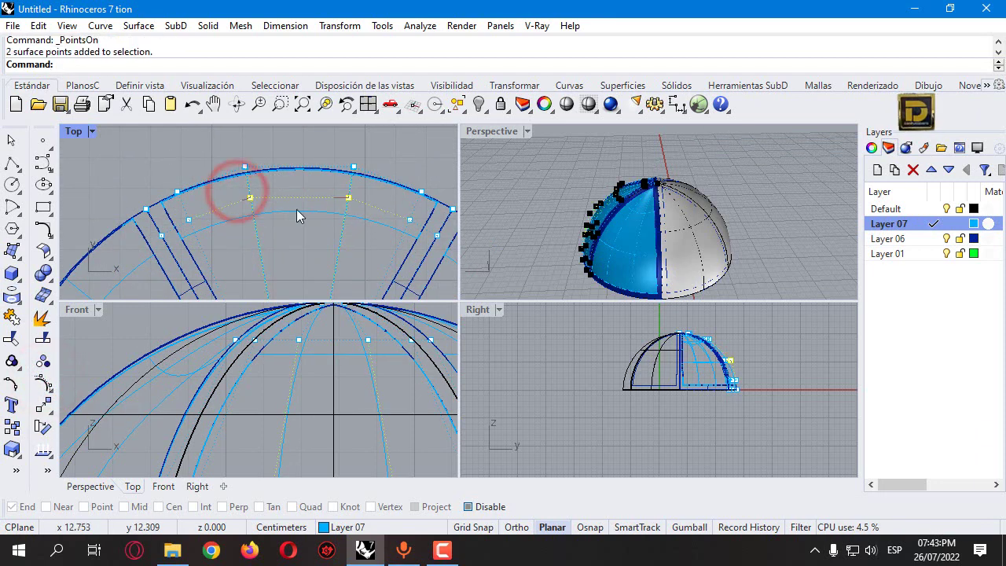
scroll(283, 354, "down", 5)
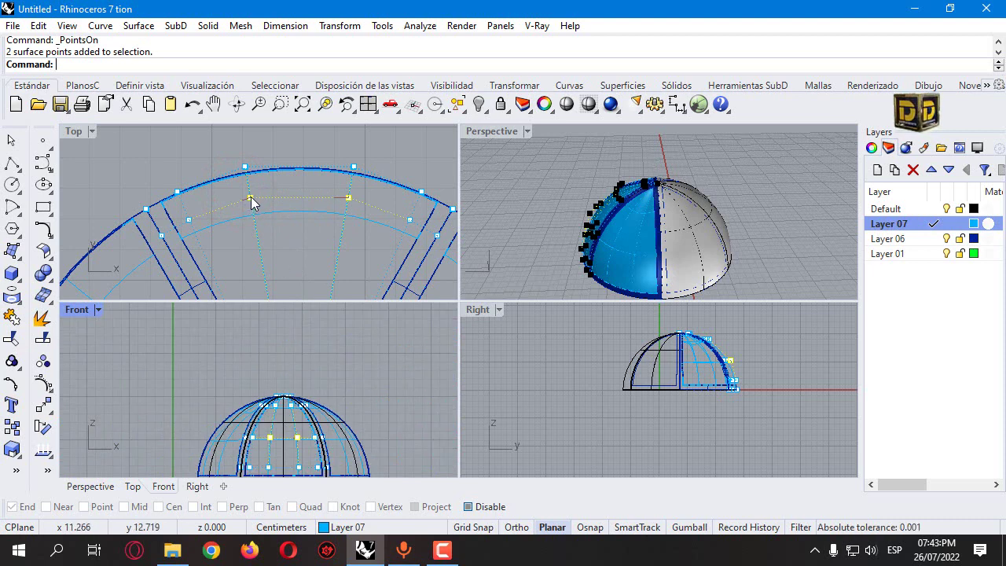
left_click_drag(250, 196, 257, 234)
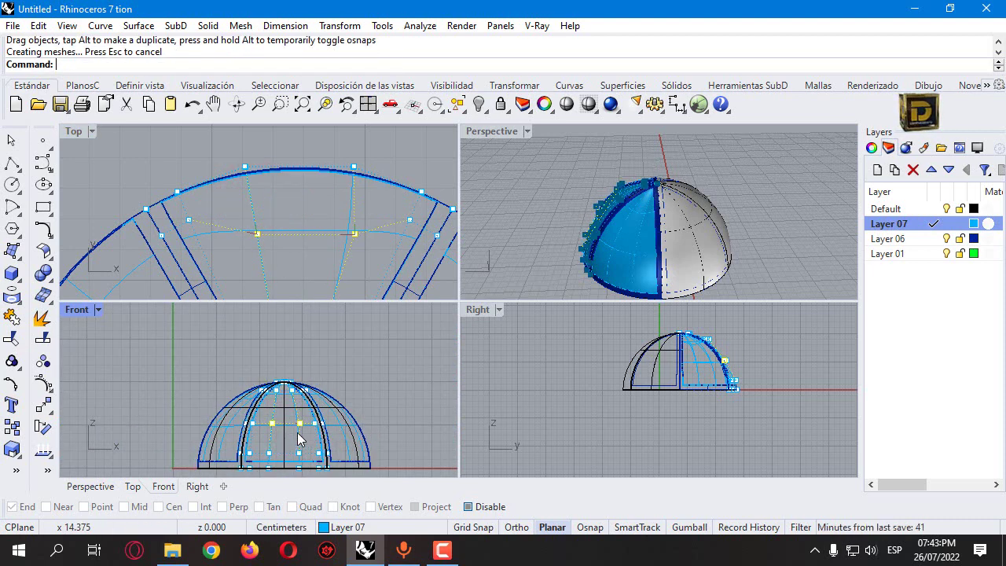
scroll(298, 440, "up", 3)
left_click_drag(314, 418, 301, 419)
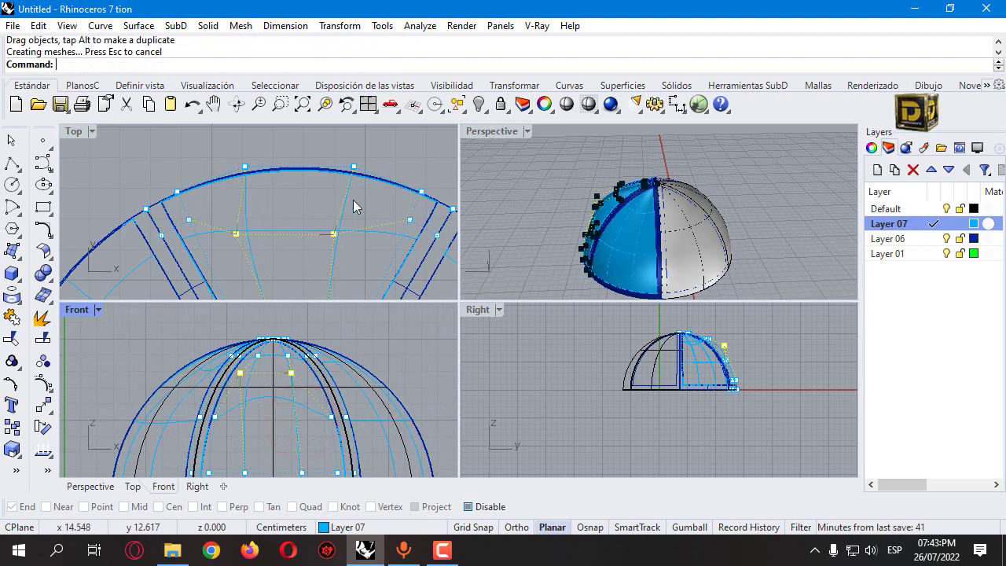
Show the rear-right inner panel's control points and shift its two upper interior points outward and slightly down in the Front view.
scroll(353, 206, "down", 5)
left_click(348, 226)
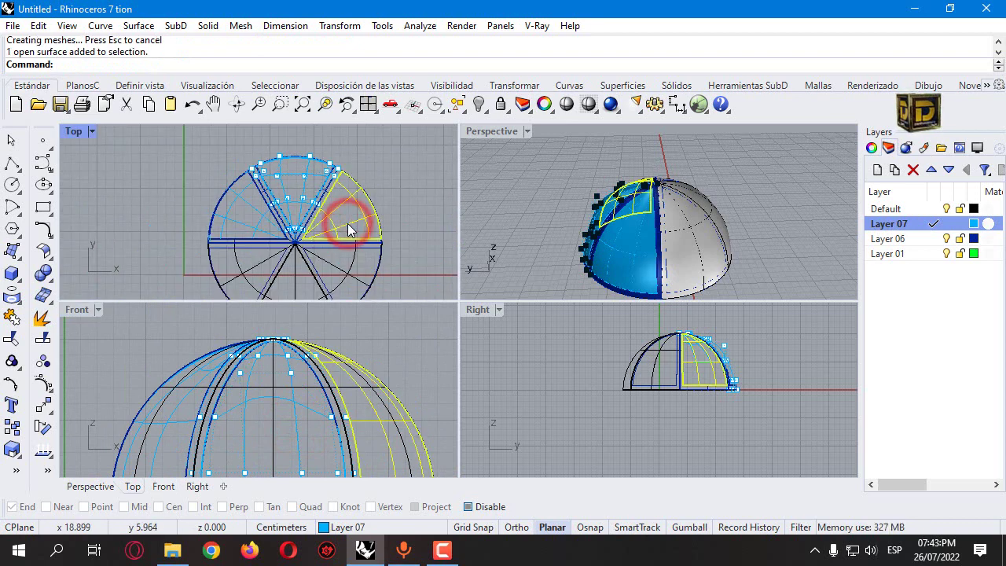
right_click(348, 227)
scroll(338, 220, "up", 5)
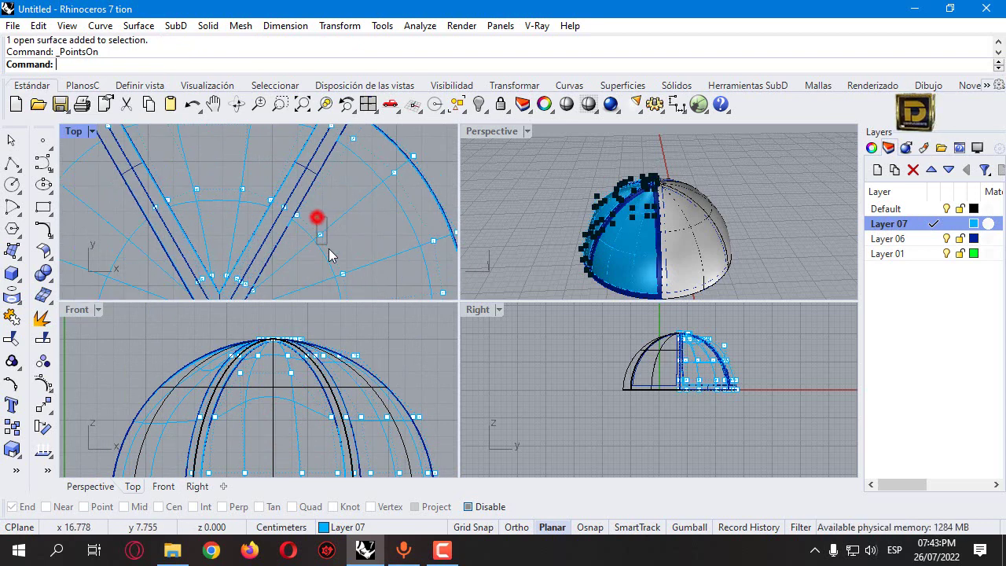
left_click_drag(330, 256, 336, 257)
scroll(385, 357, "up", 2)
left_click_drag(354, 355, 376, 315)
key("ctrl+z")
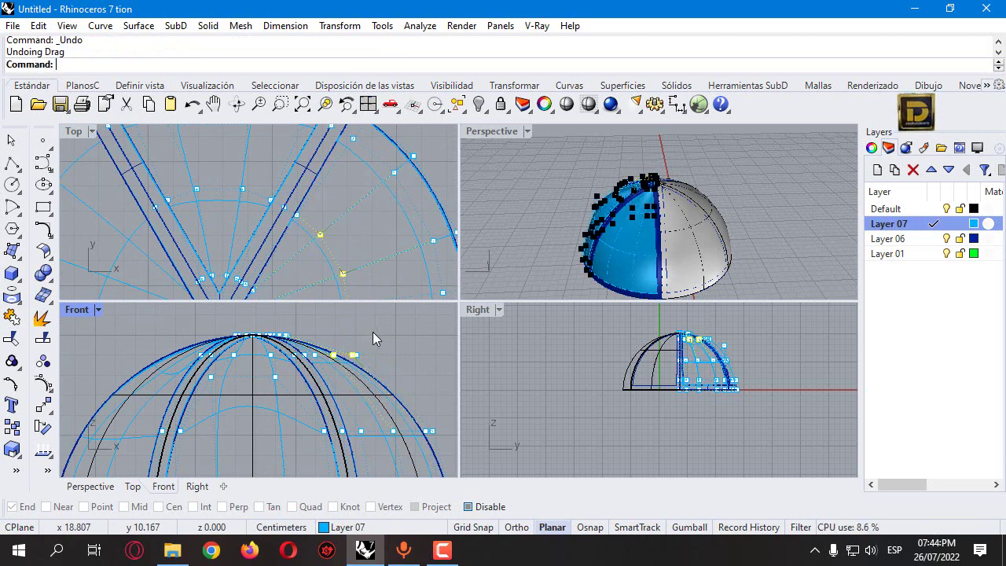
scroll(345, 355, "up", 2)
left_click_drag(336, 367, 374, 377)
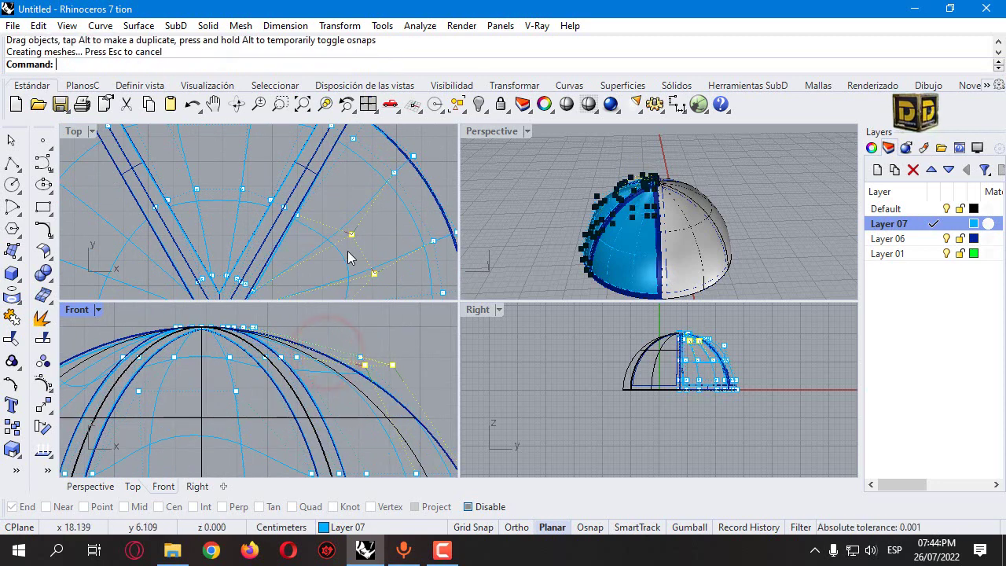
Move the rear-right panel's two middle interior control points inward and down in the Front view, then hide the points.
scroll(319, 185, "down", 3)
left_click(360, 172)
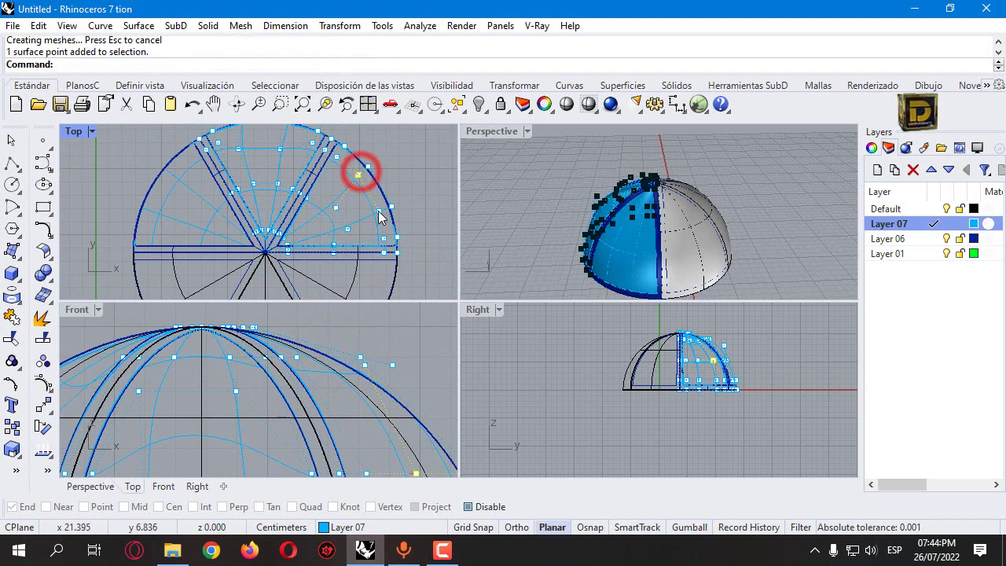
left_click(379, 211)
scroll(351, 383, "down", 3)
scroll(351, 384, "up", 3)
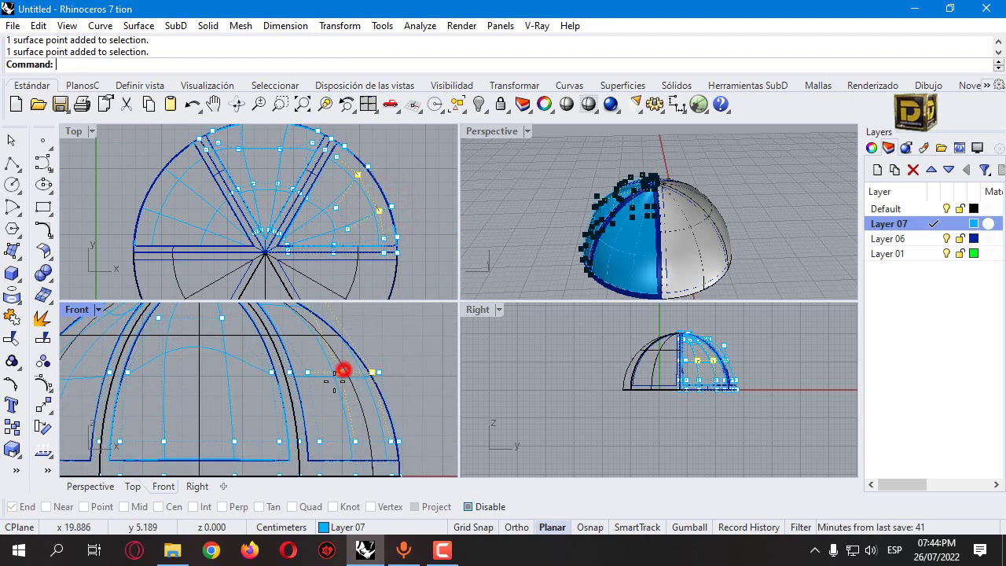
left_click_drag(343, 370, 346, 373)
key("Escape")
key("Escape")
Show the rear-right panel's points again, push the same two middle interior points further inward and down, and hide them.
right_click_drag(527, 208, 708, 236)
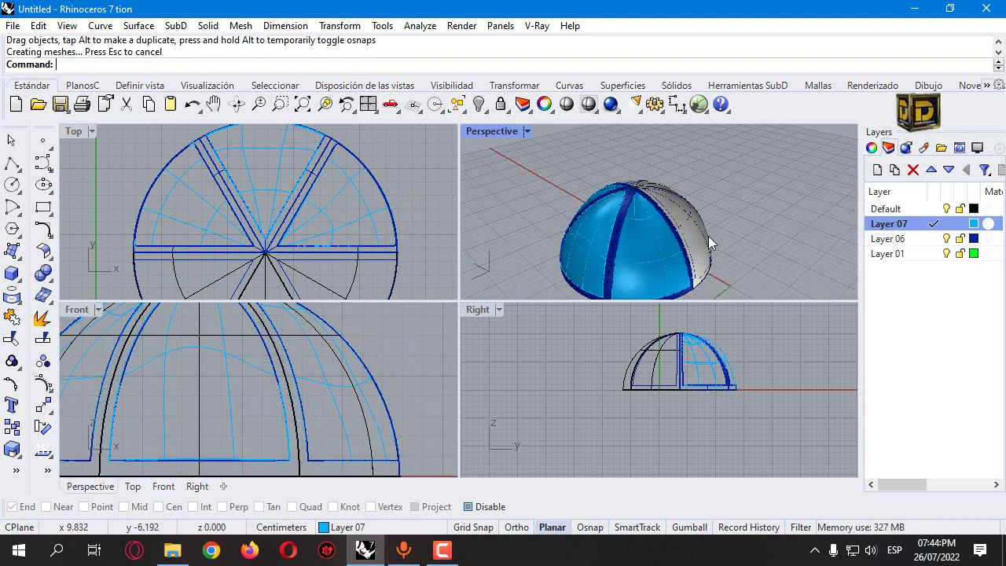
right_click_drag(554, 206, 618, 267)
left_click(595, 224)
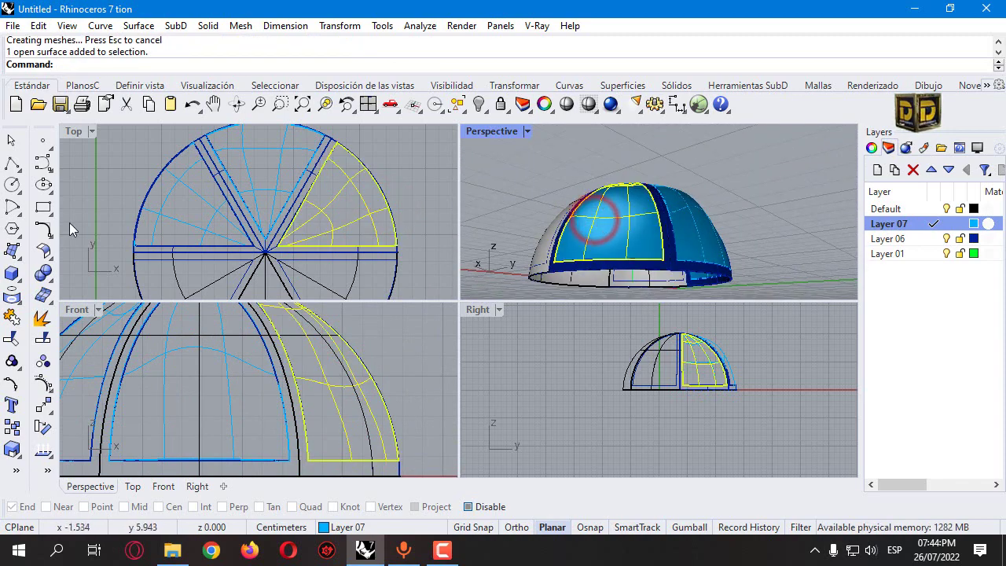
left_click(42, 385)
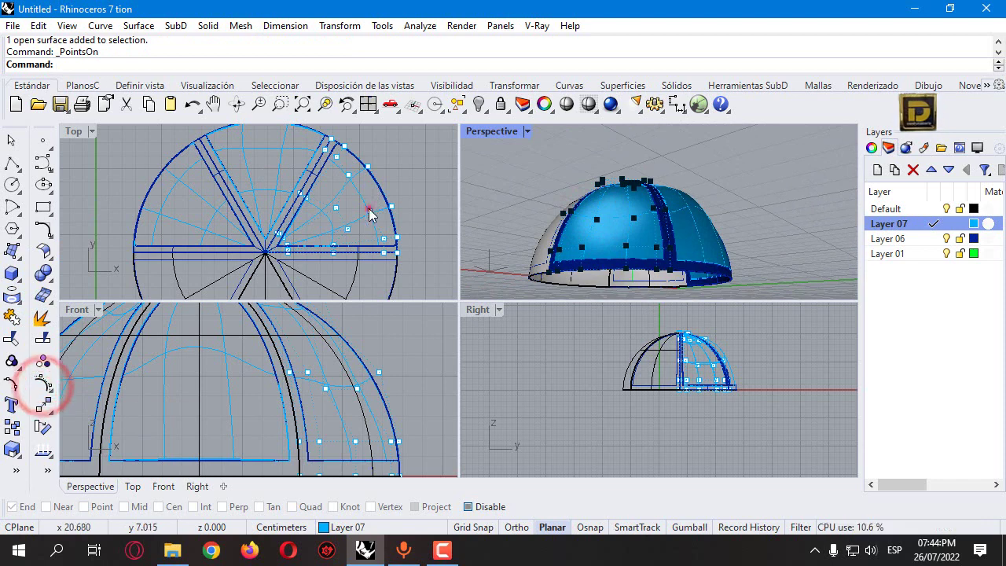
left_click(370, 211)
left_click(348, 175, "shift")
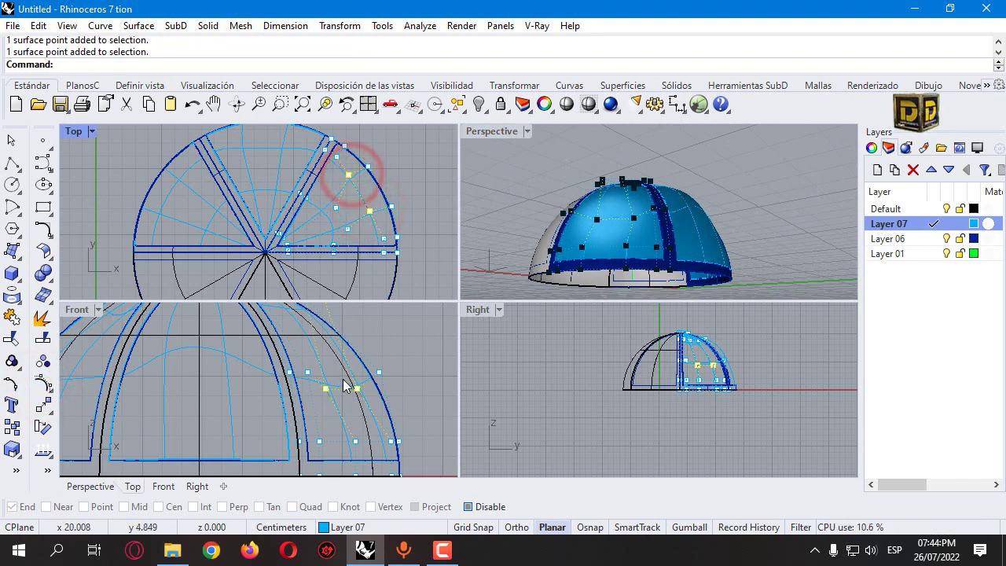
scroll(353, 387, "up", 3)
left_click_drag(333, 397, 299, 408)
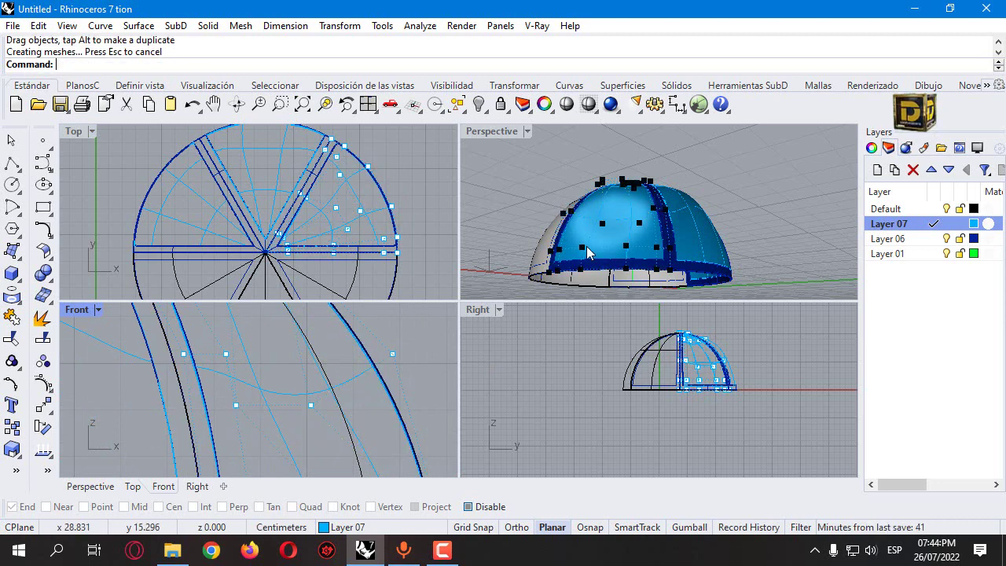
key("Escape")
In a maximized Perspective view, try to join the three front panels into one polysurface and show its control points.
right_click_drag(739, 188, 500, 229)
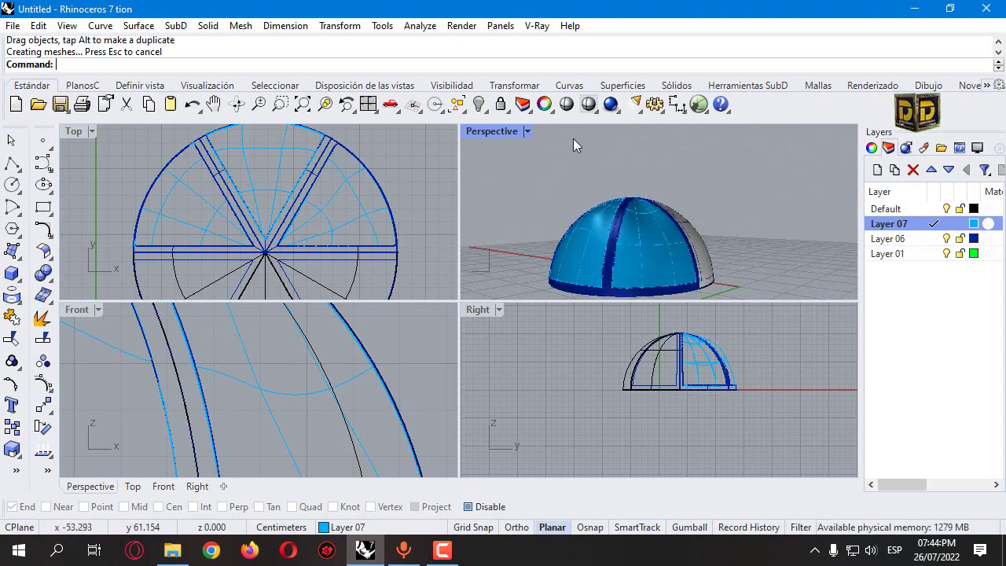
double_click(497, 132)
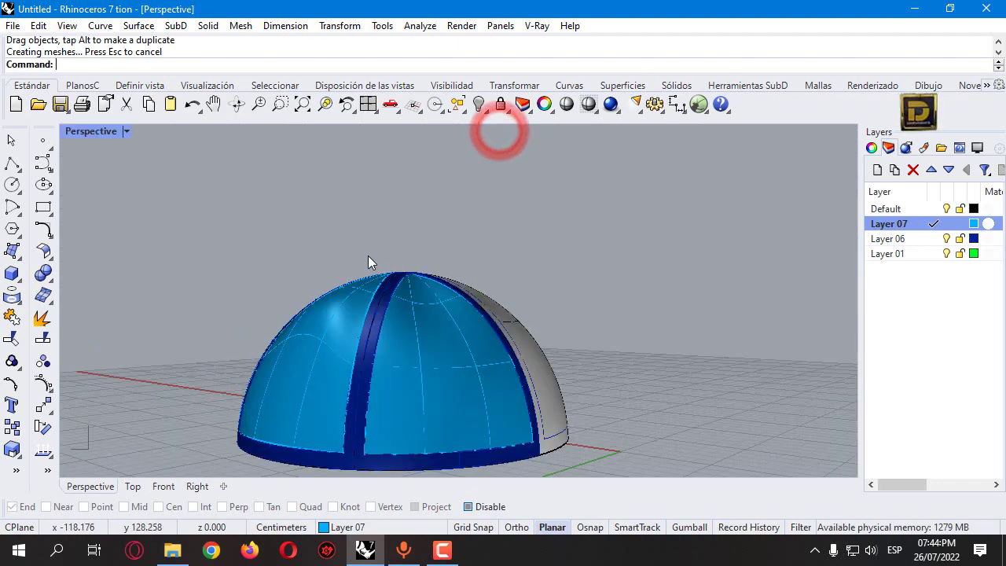
scroll(357, 259, "down", 3)
right_click_drag(347, 264, 395, 296)
scroll(454, 288, "up", 3)
left_click(454, 287)
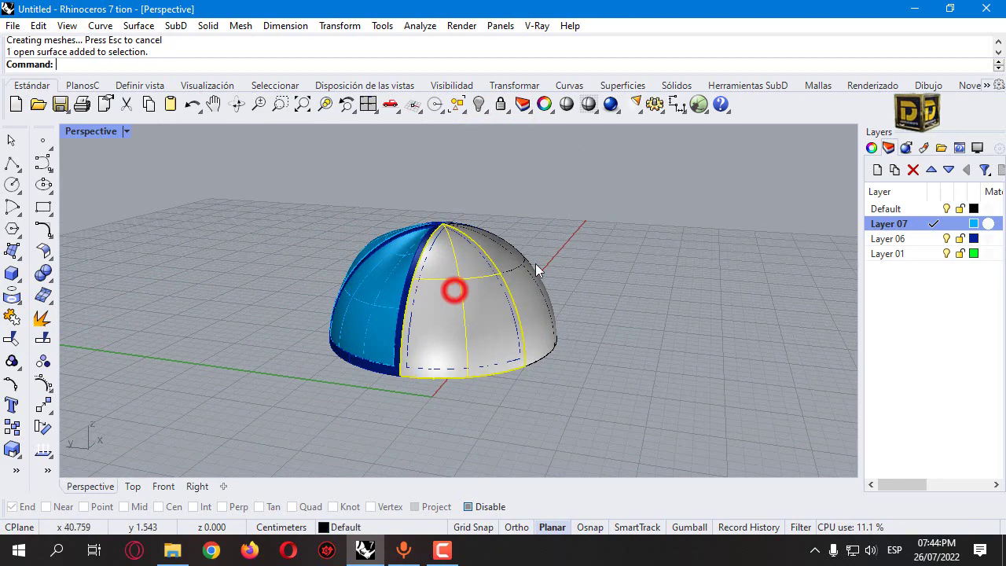
left_click(528, 286, "shift")
scroll(581, 279, "down", 3)
scroll(494, 286, "up", 1)
scroll(538, 315, "up", 4)
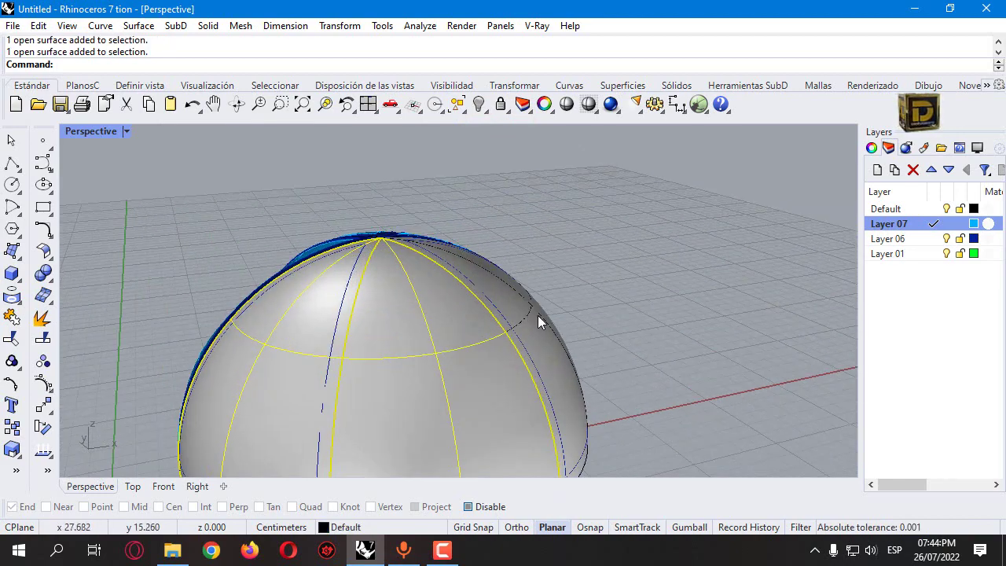
left_click(12, 316)
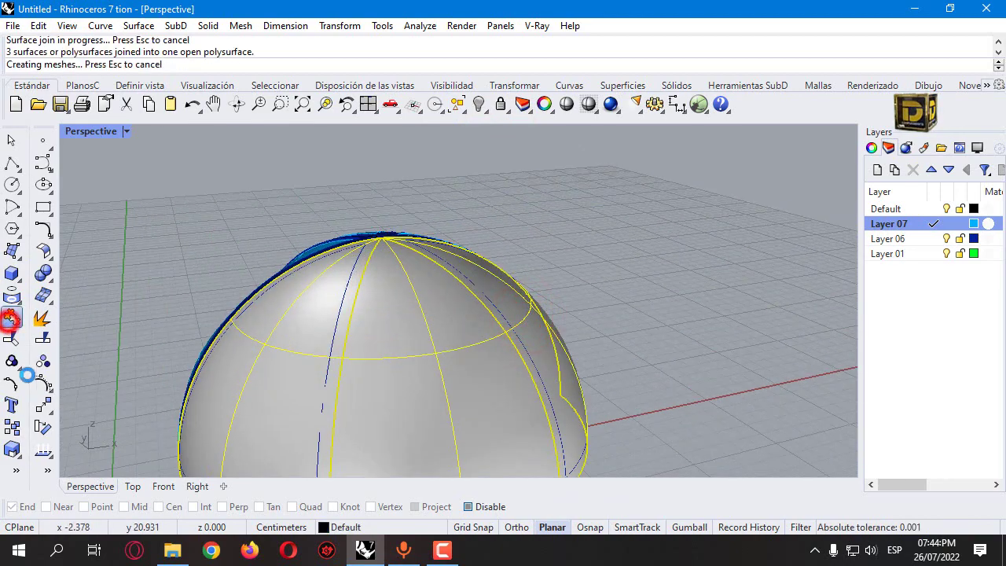
left_click(42, 384)
key("ctrl+z")
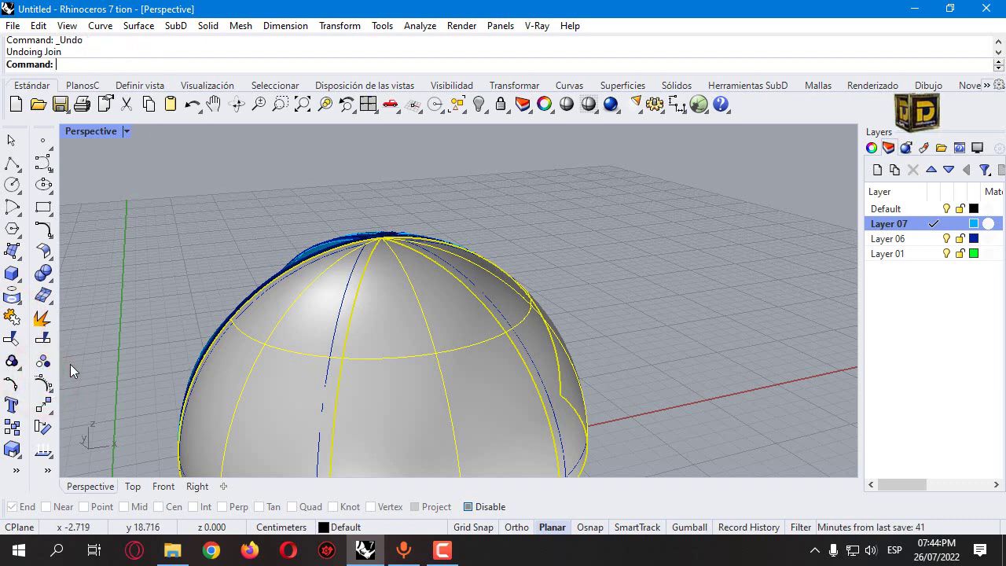
left_click(172, 248)
Rebuild each of the three plain front panel surfaces individually, keeping the previous rebuild settings.
left_click(315, 312)
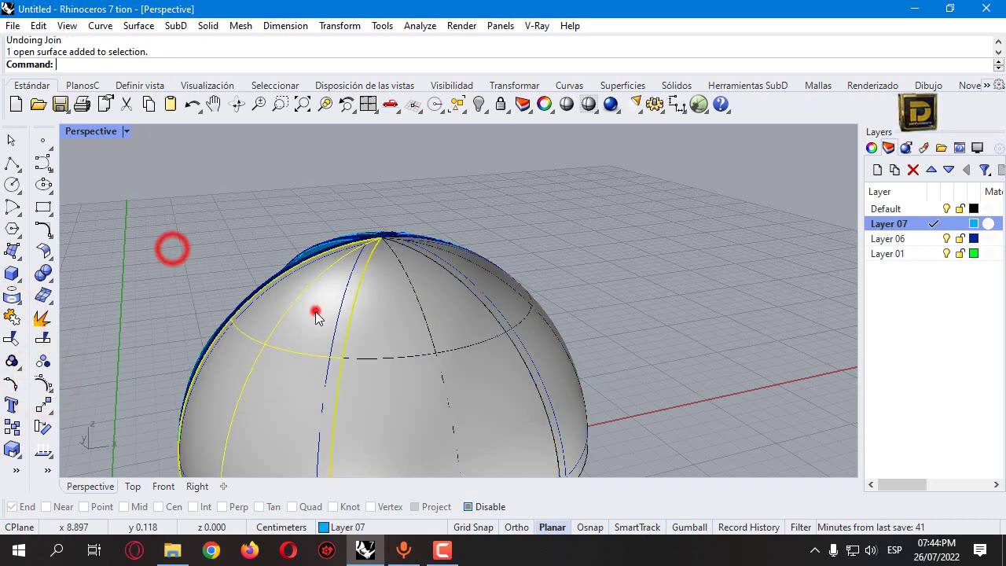
left_click(43, 384)
left_click(285, 372)
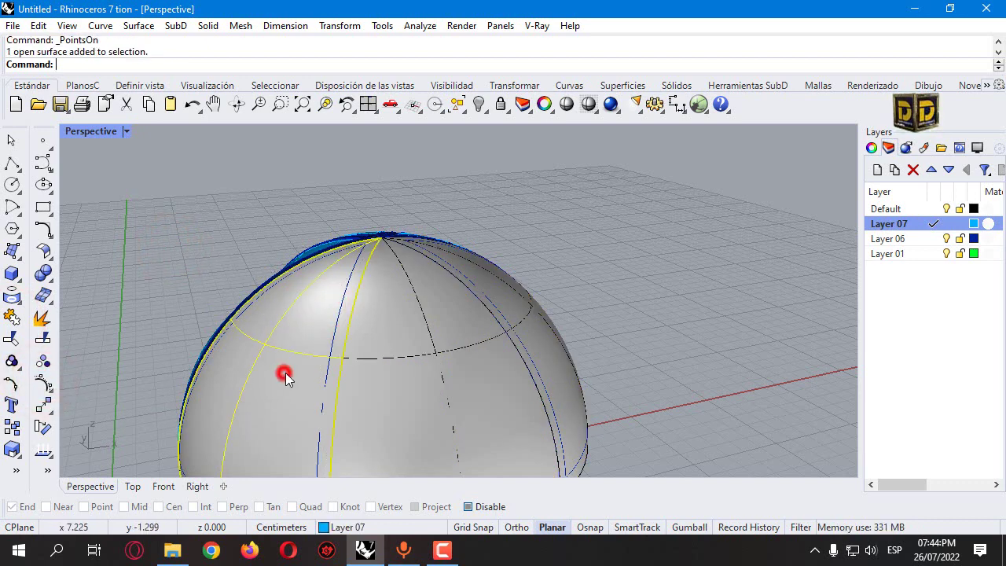
type("Re")
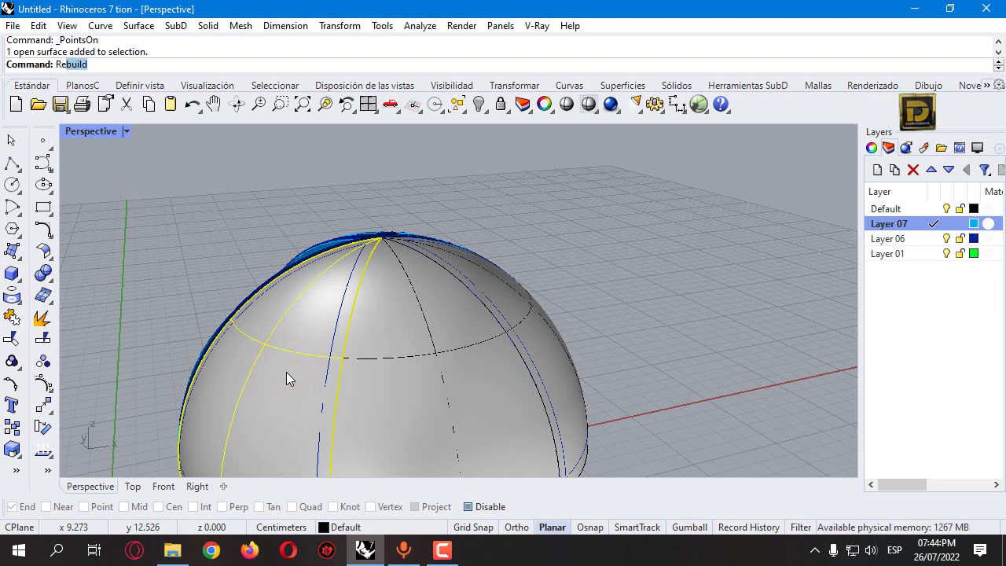
key("Return")
left_click(409, 359)
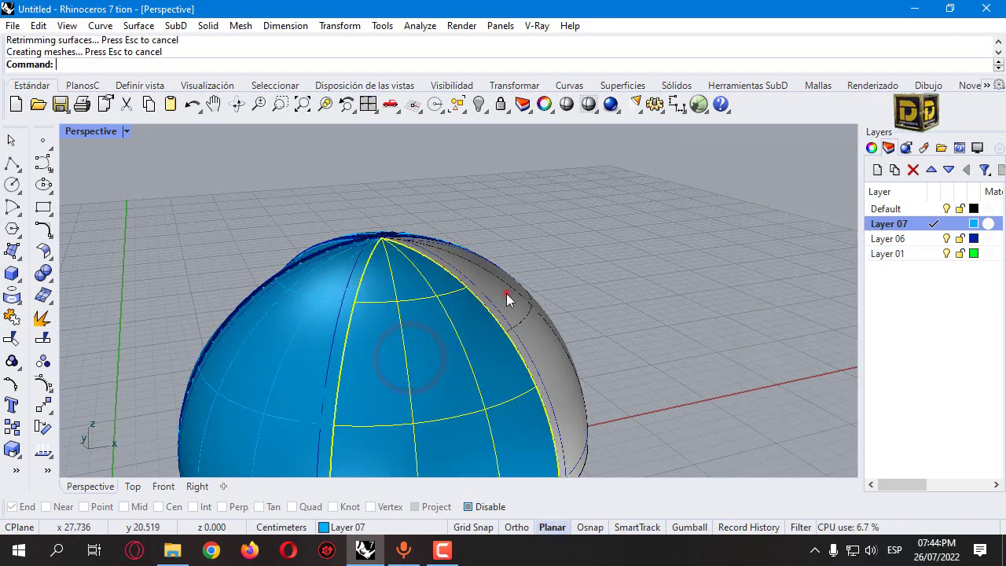
left_click(506, 296)
Move the three rebuilt front panels to the Default layer and clear the selection.
left_click(443, 337)
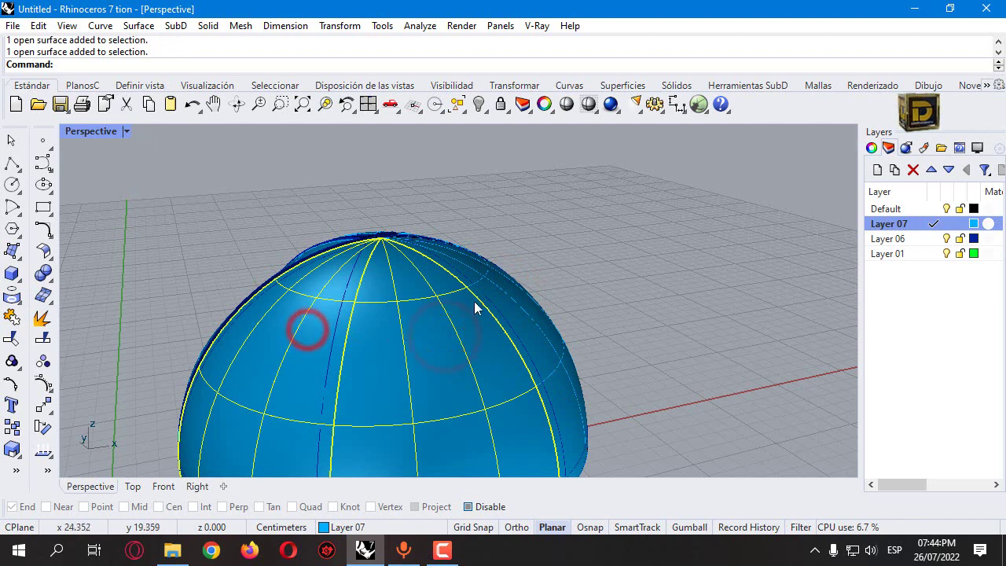
left_click(493, 288)
right_click(924, 208)
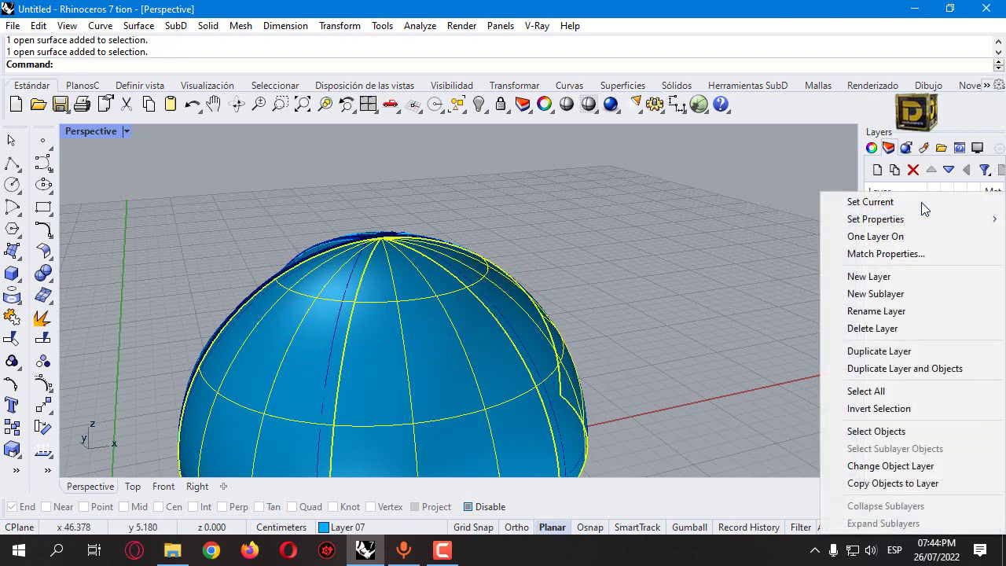
left_click(890, 462)
left_click(619, 297)
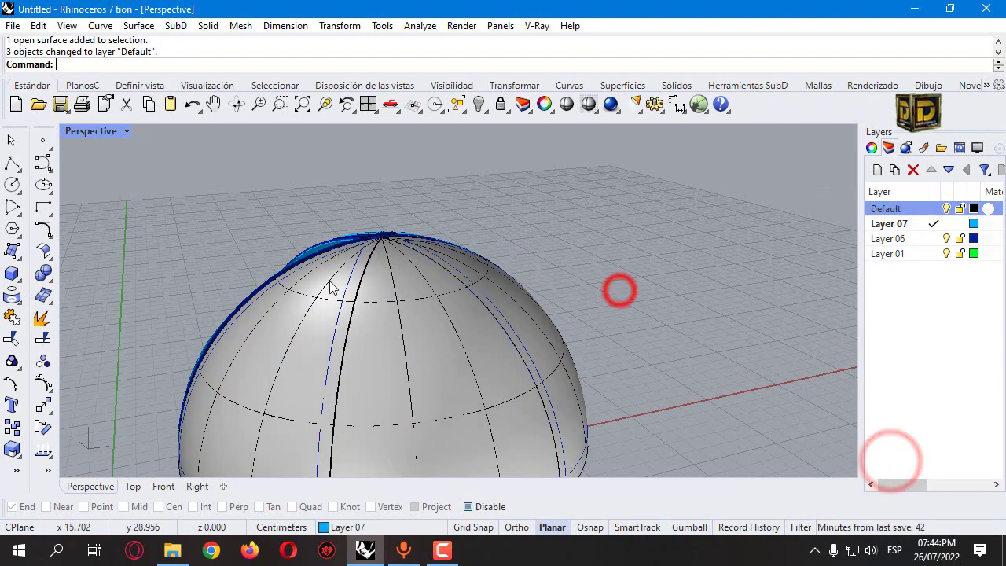
Show the control points of the rebuilt front-left panel and return to the four-viewport layout.
scroll(511, 302, "down", 2)
left_click(290, 317)
left_click(44, 382)
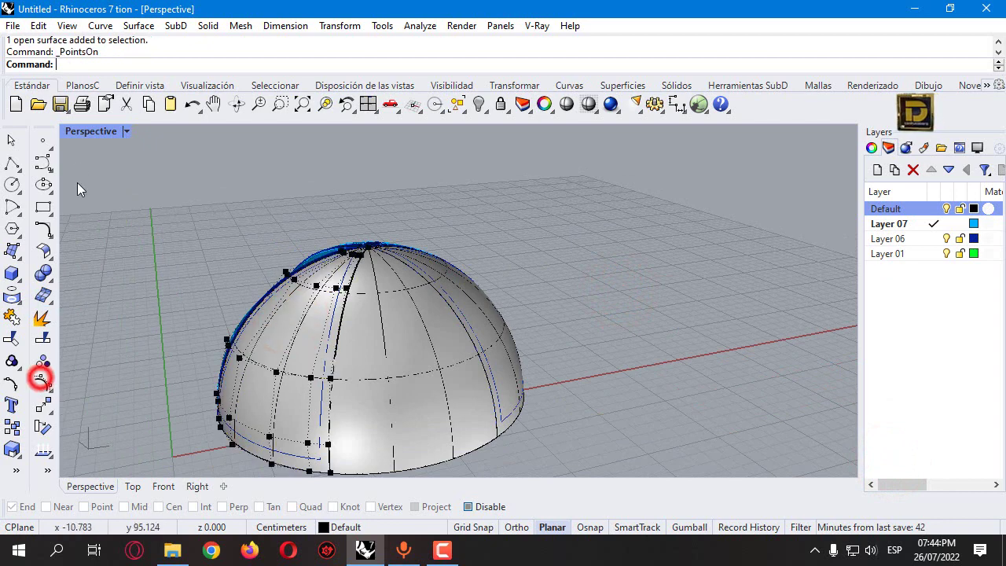
double_click(90, 132)
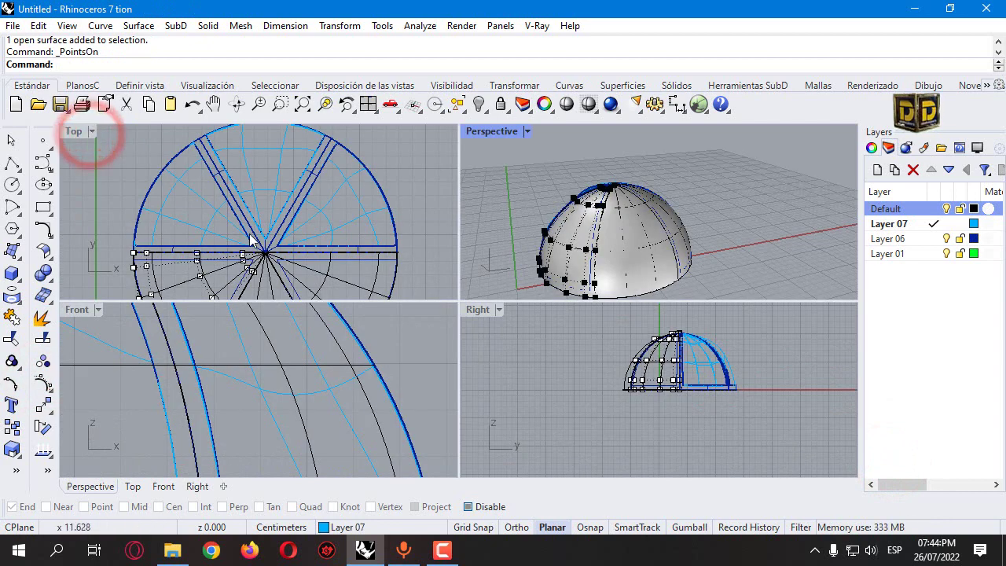
In the Top view, move the two inner control points of the front-left panel outward to reshape it.
scroll(191, 248, "down", 5)
scroll(196, 250, "up", 7)
scroll(183, 211, "up", 2)
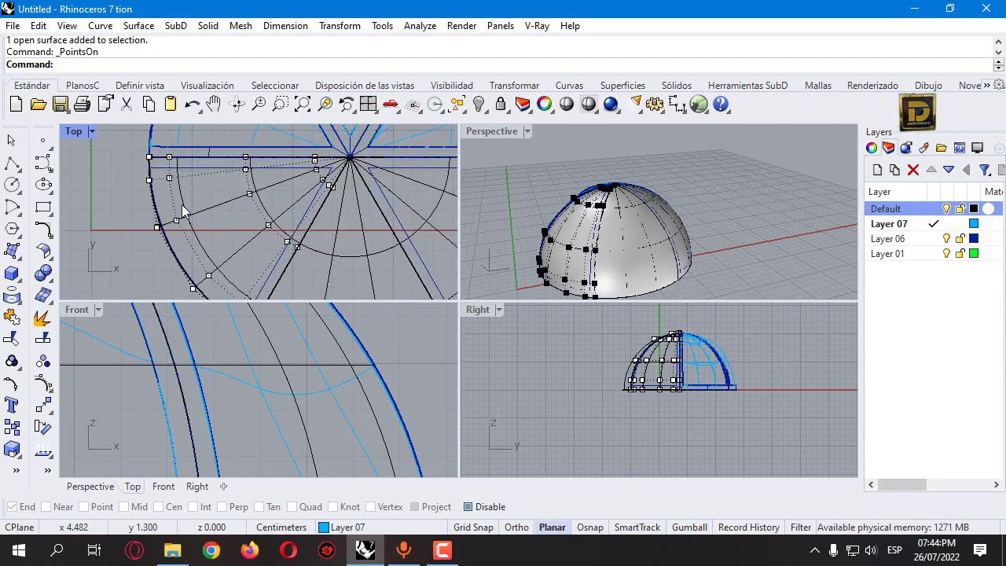
scroll(192, 202, "up", 1)
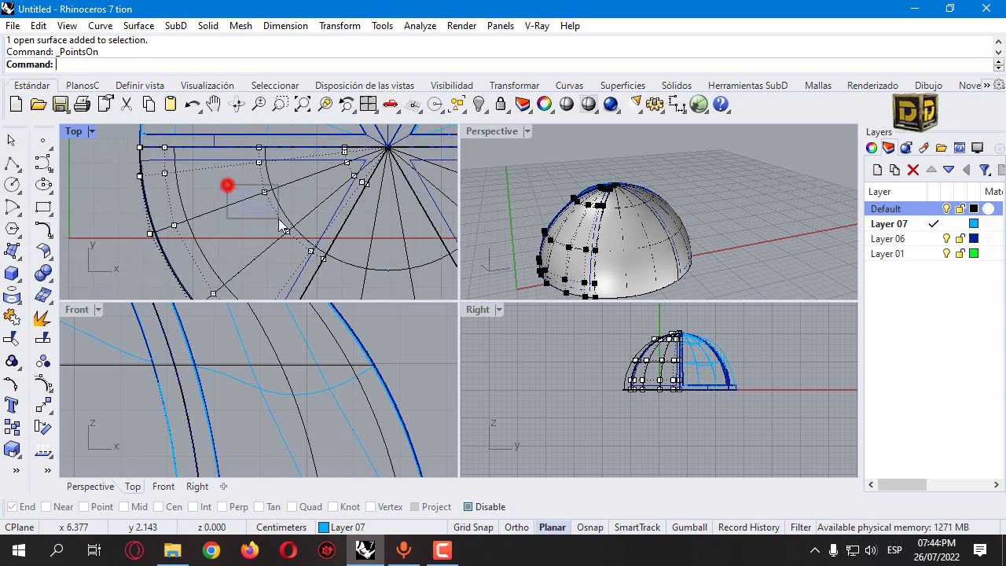
left_click_drag(278, 225, 332, 190)
scroll(241, 337, "down", 4)
scroll(283, 224, "down", 3)
Show the control points of the front-right panel and move its two matching inner points outward to mirror the left side.
right_click_drag(609, 209, 656, 209)
left_click(660, 206)
left_click(709, 258)
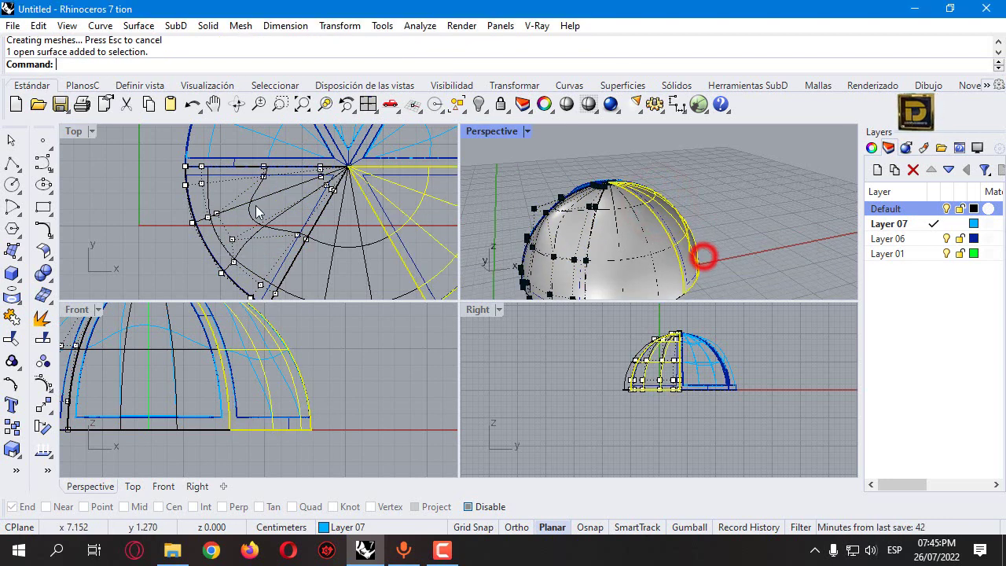
key("F10")
scroll(407, 210, "up", 2)
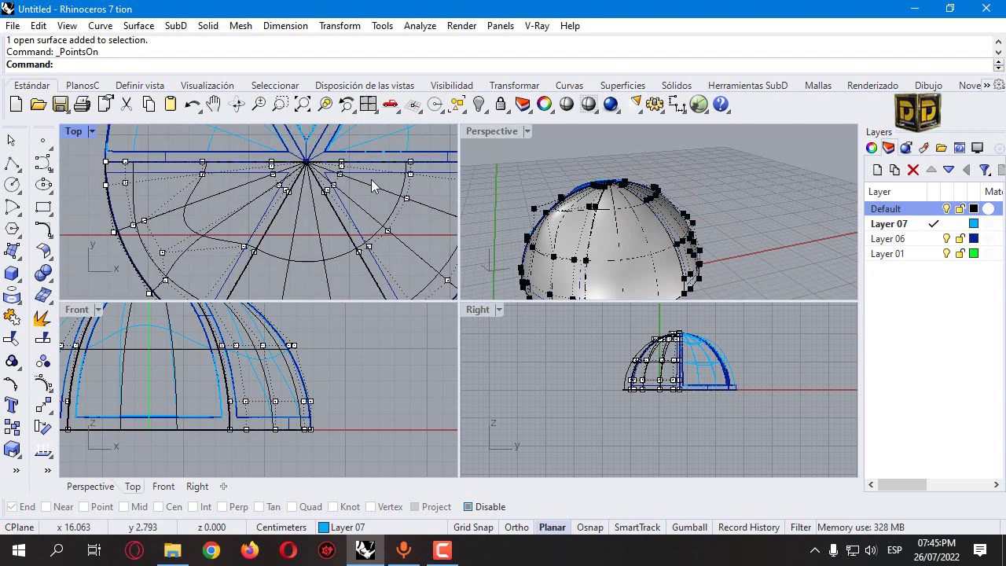
left_click_drag(366, 180, 371, 216)
key("ctrl+z")
scroll(249, 202, "down", 2)
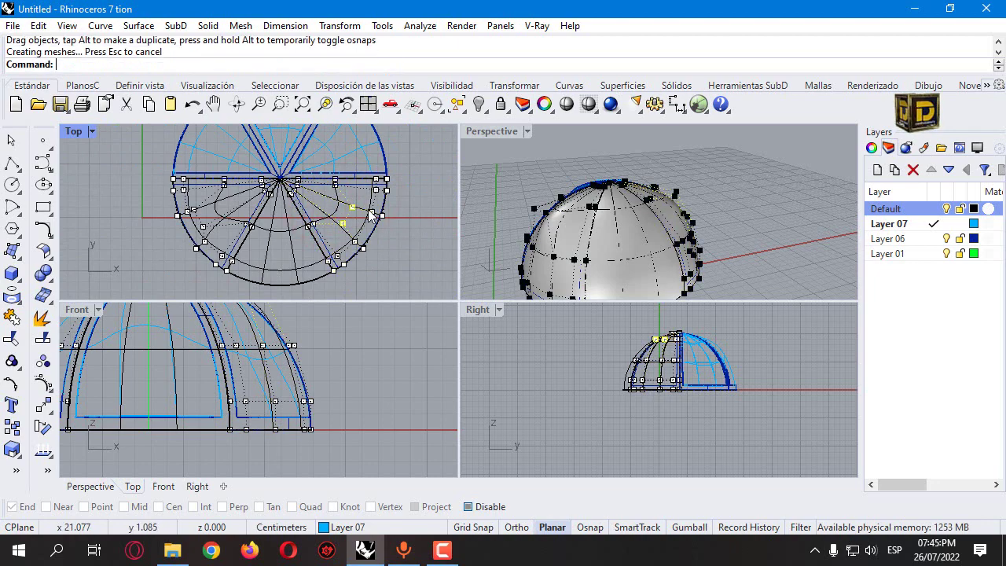
Hide the control points, examine the reshaped dome from the side in a maximized Perspective view, and return to the four-viewport layout.
double_click(506, 137)
right_click_drag(201, 284, 355, 243)
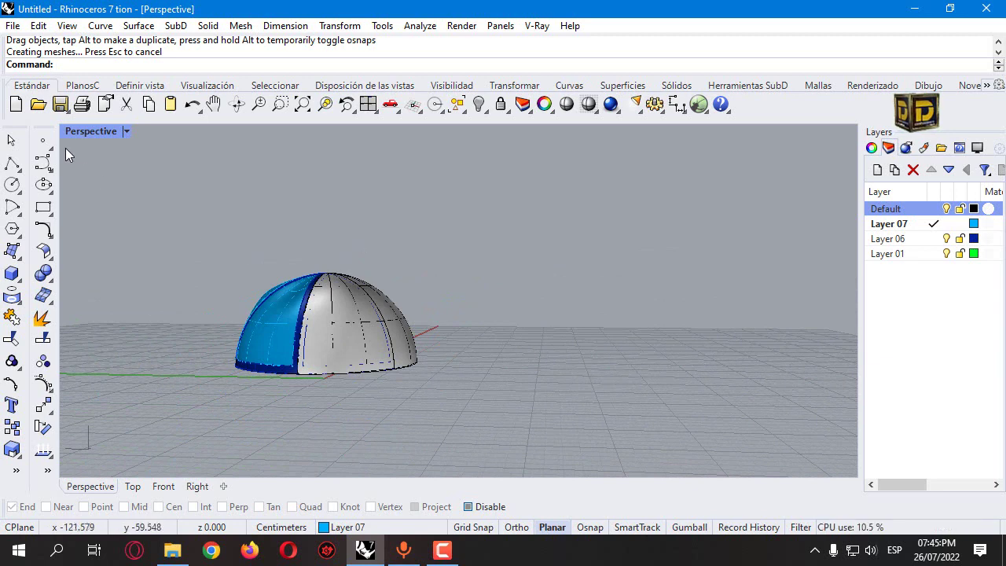
double_click(86, 131)
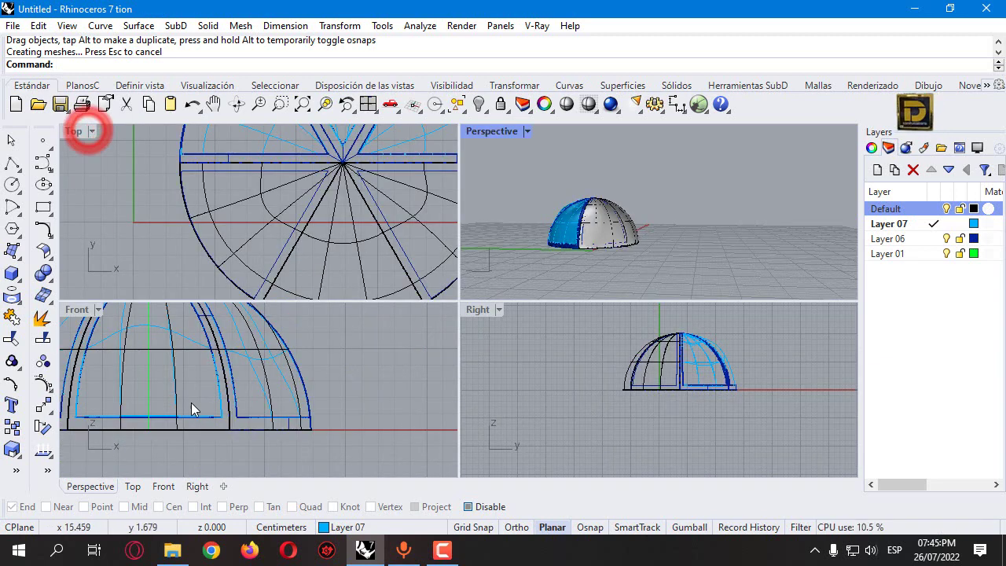
With Near snapping on, draw a straight 12 cm guide polyline forward from the front of the dome's base edge.
left_click(373, 388)
scroll(374, 413, "down", 4)
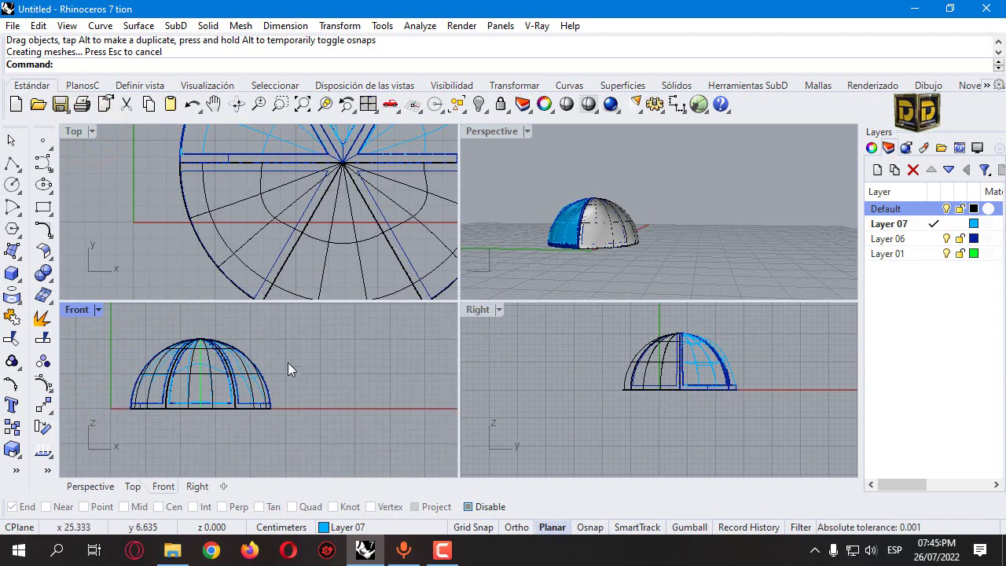
scroll(226, 245, "down", 4)
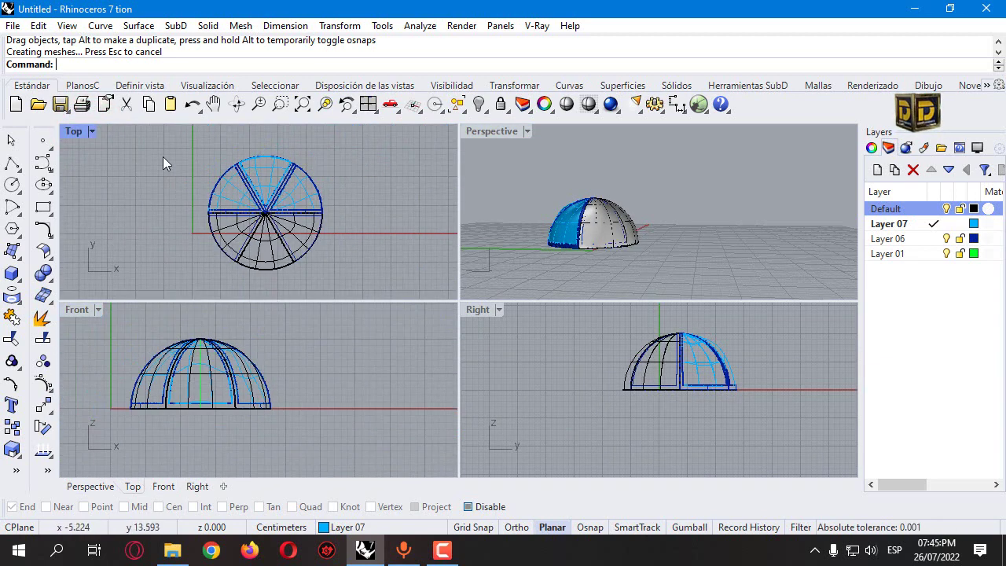
left_click(13, 162)
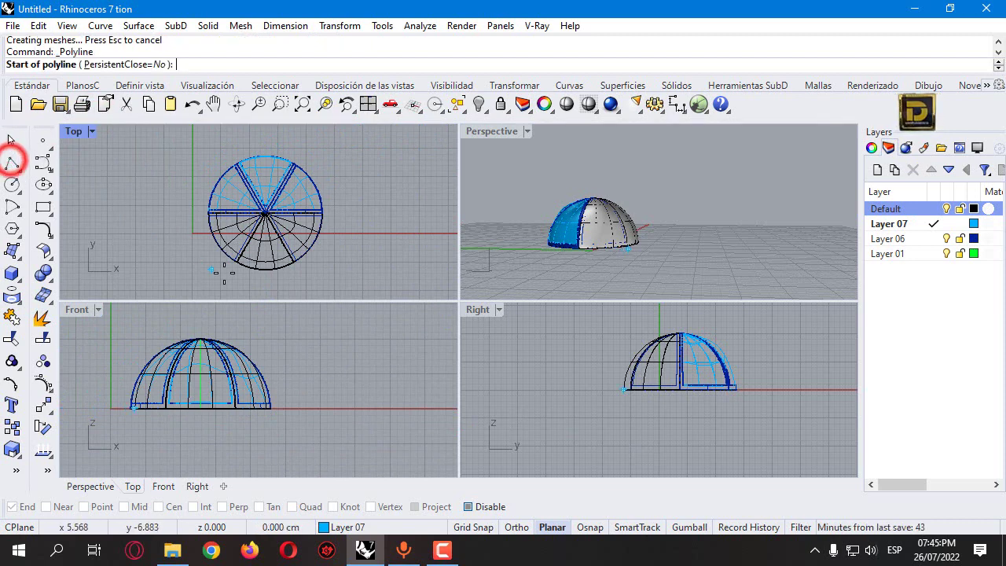
left_click(486, 507)
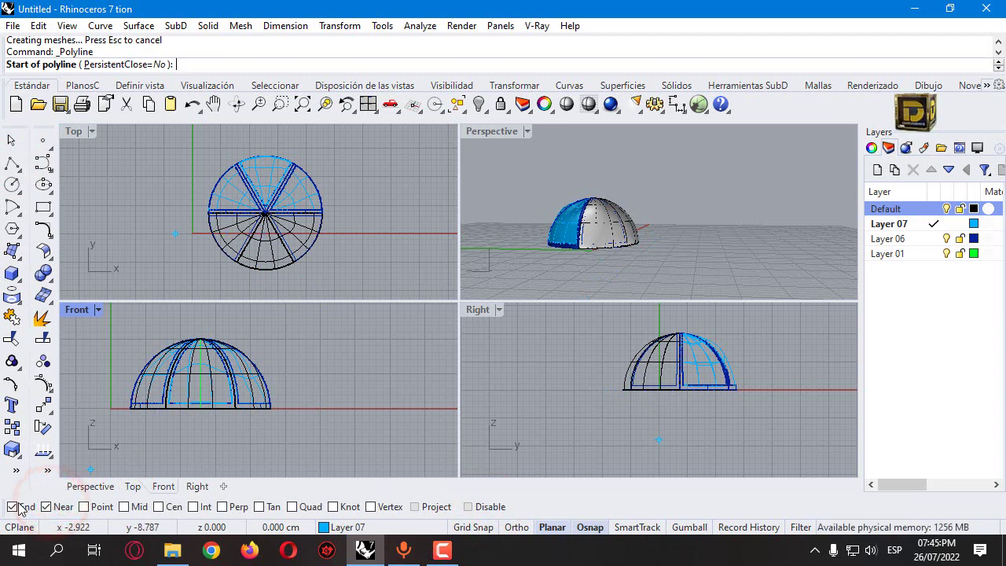
left_click(267, 268)
scroll(267, 267, "down", 4)
type("1")
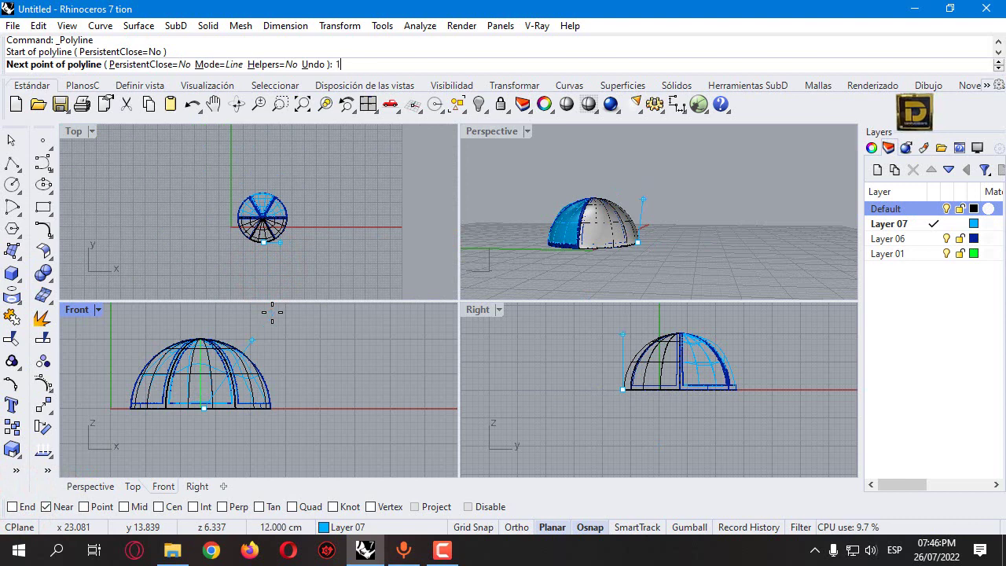
type("2")
key("Return")
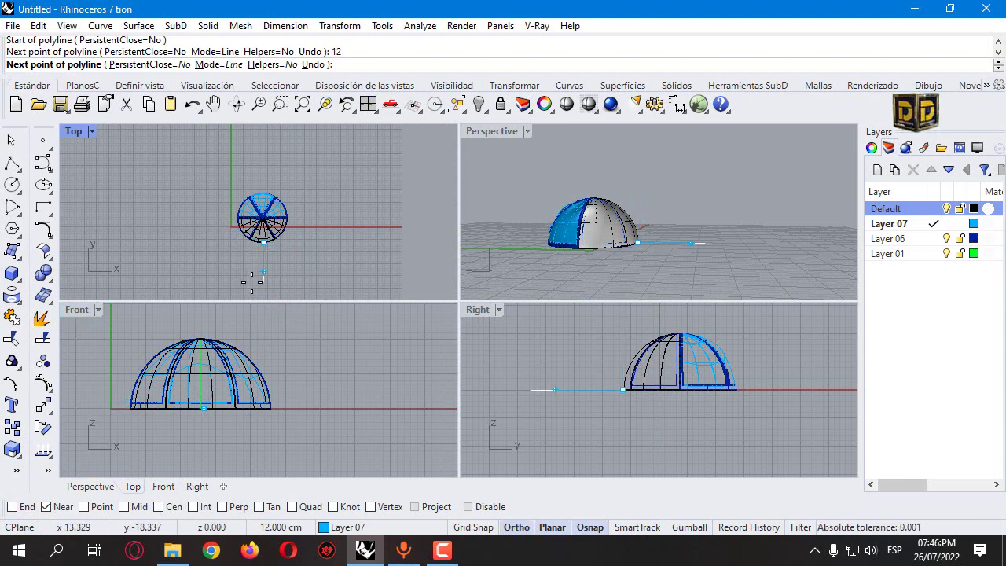
left_click(252, 284)
key("Return")
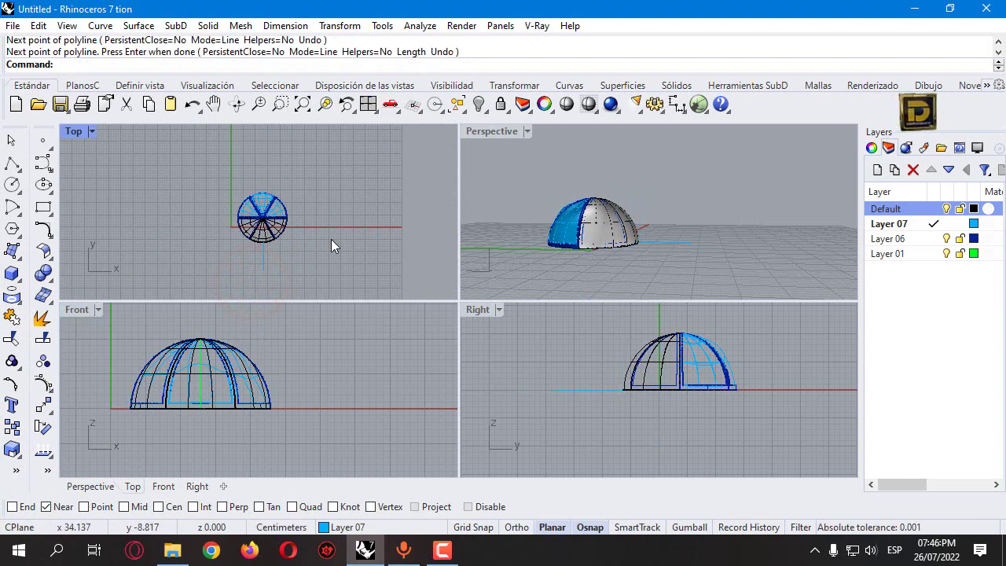
Add a new layer with a dark gray color and make it the current layer.
left_click(877, 170)
left_click(973, 223)
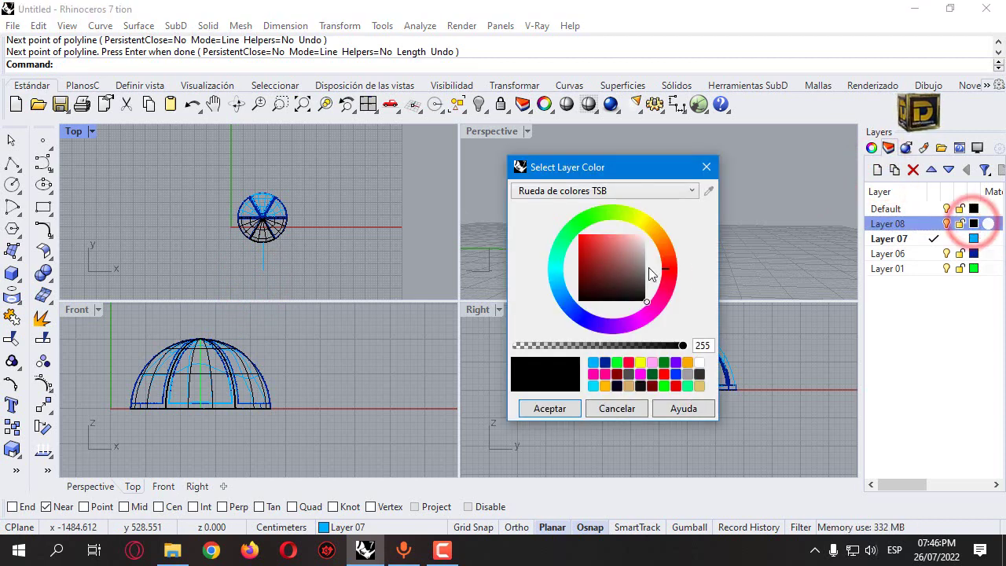
mouse_move(649, 275)
left_mouse_down()
mouse_move(658, 294)
mouse_move(646, 287)
left_mouse_up()
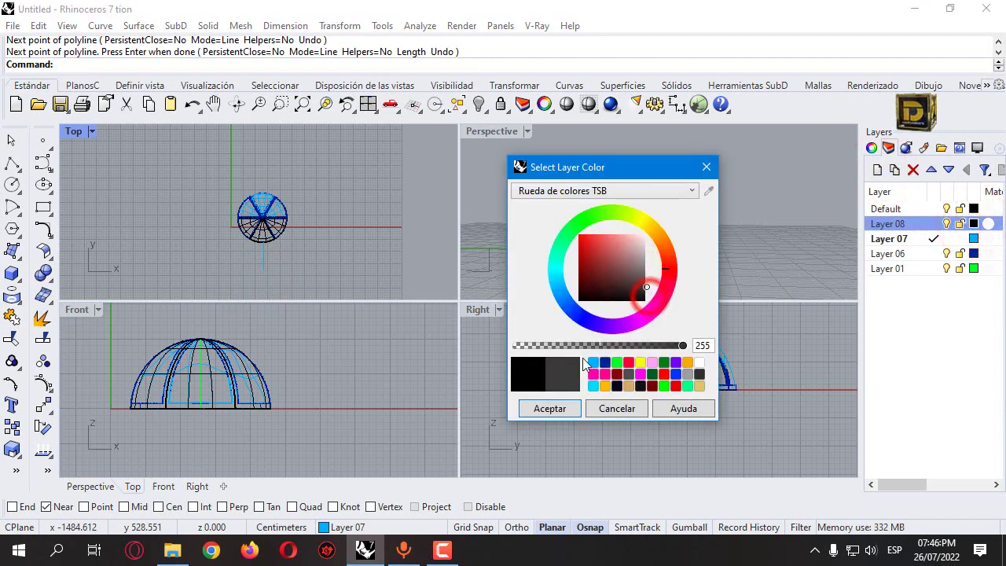
left_click(547, 408)
left_click(931, 224)
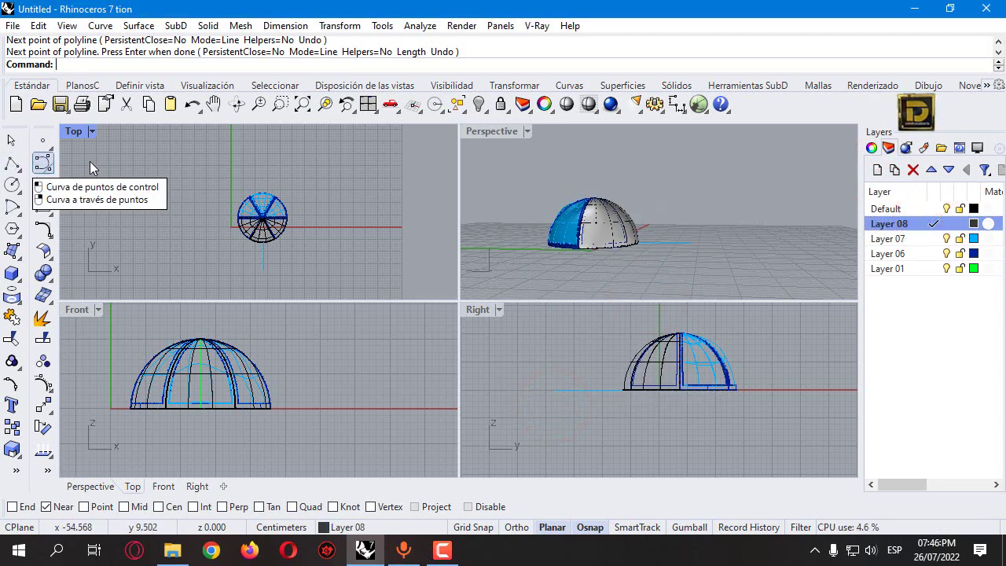
Change the color of the current layer to dark green.
left_click(974, 224)
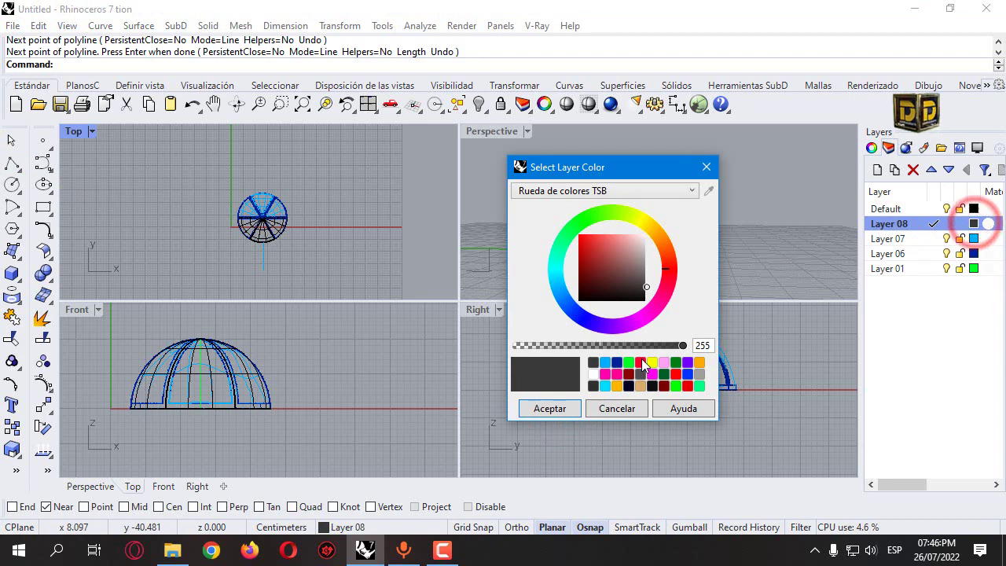
left_click(663, 374)
left_click(548, 407)
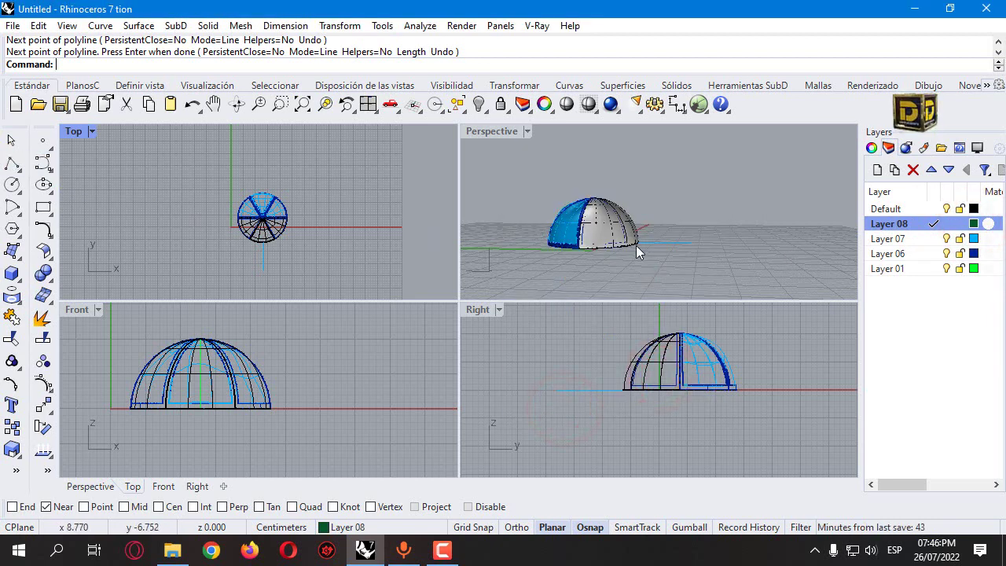
Duplicate the bottom edges of the three plain front panels as curves on the current layer.
scroll(635, 245, "up", 6)
scroll(621, 209, "down", 3)
scroll(597, 224, "up", 2)
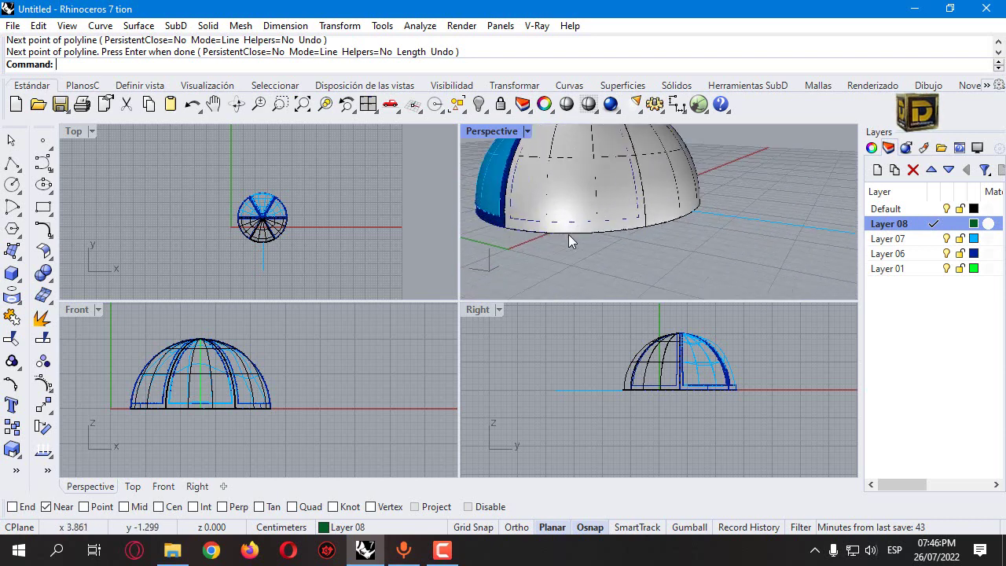
left_click(21, 303)
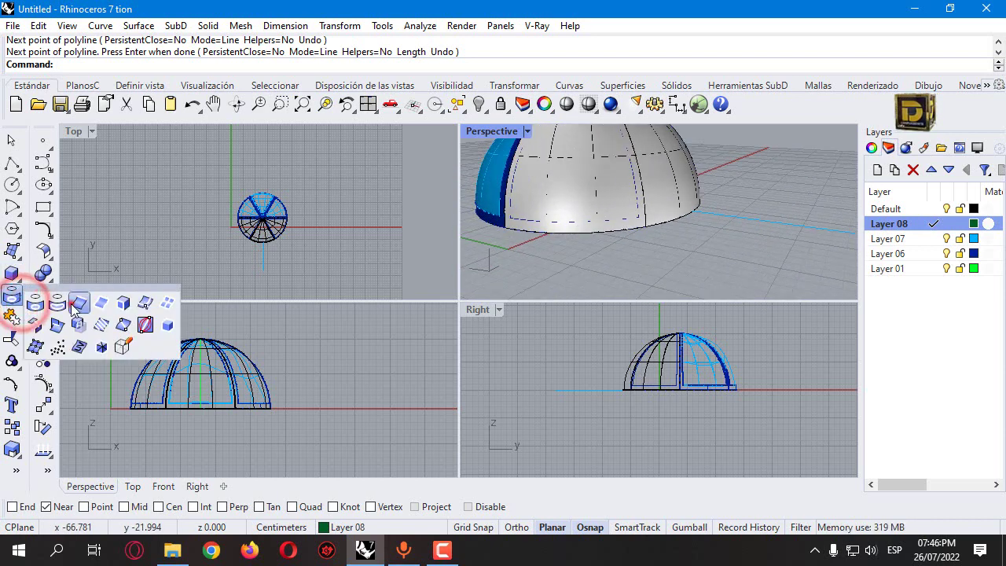
left_click(69, 302)
left_click(590, 236)
left_click(677, 227)
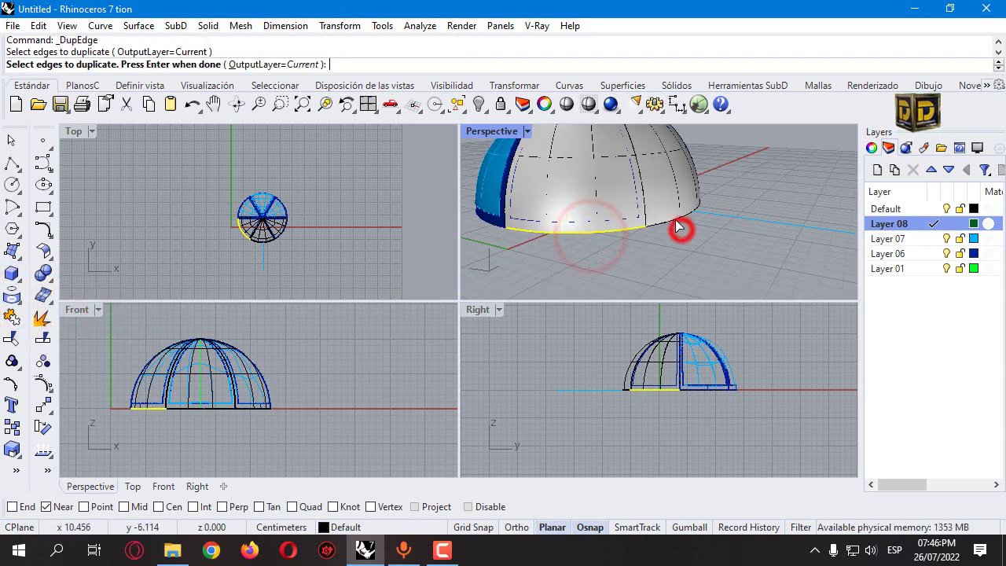
scroll(676, 220, "down", 1)
scroll(698, 209, "up", 3)
right_click_drag(700, 209, 591, 209)
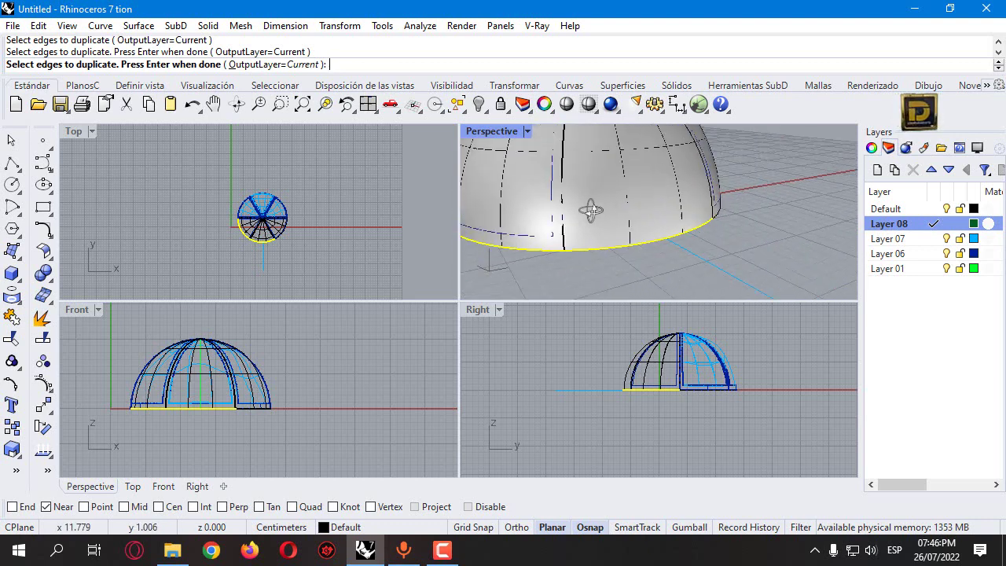
left_click(715, 217)
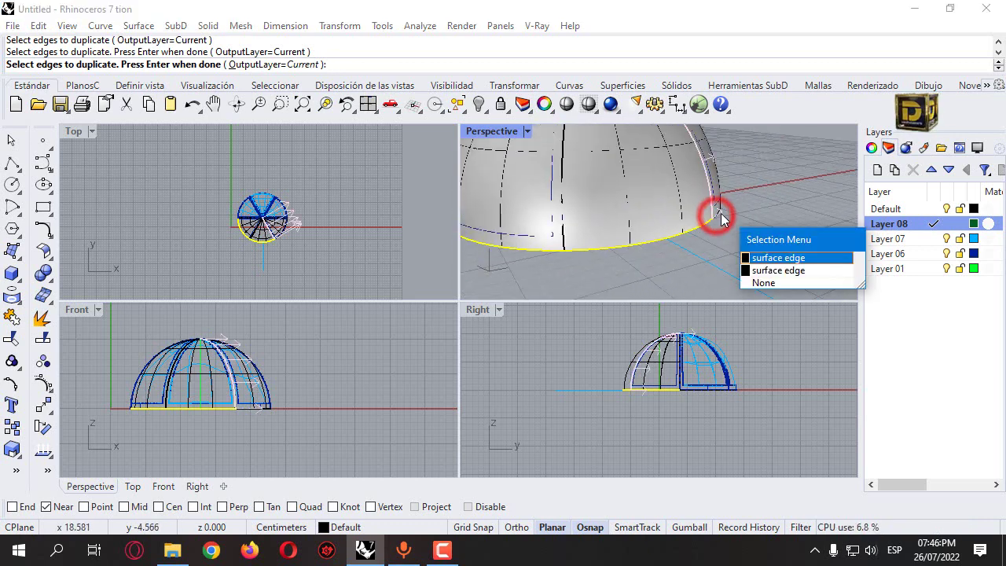
left_click(768, 284)
scroll(741, 235, "down", 3)
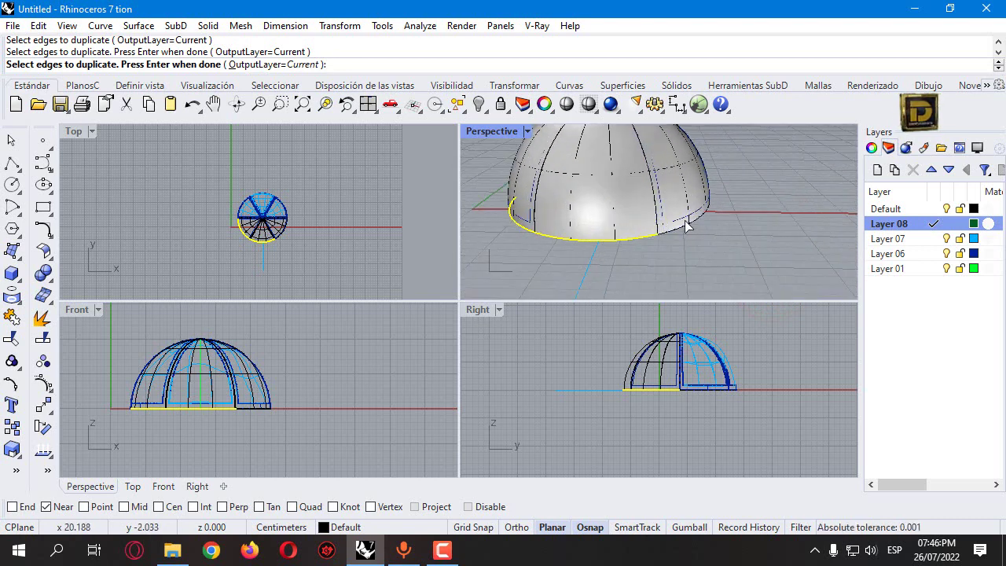
right_click(684, 224)
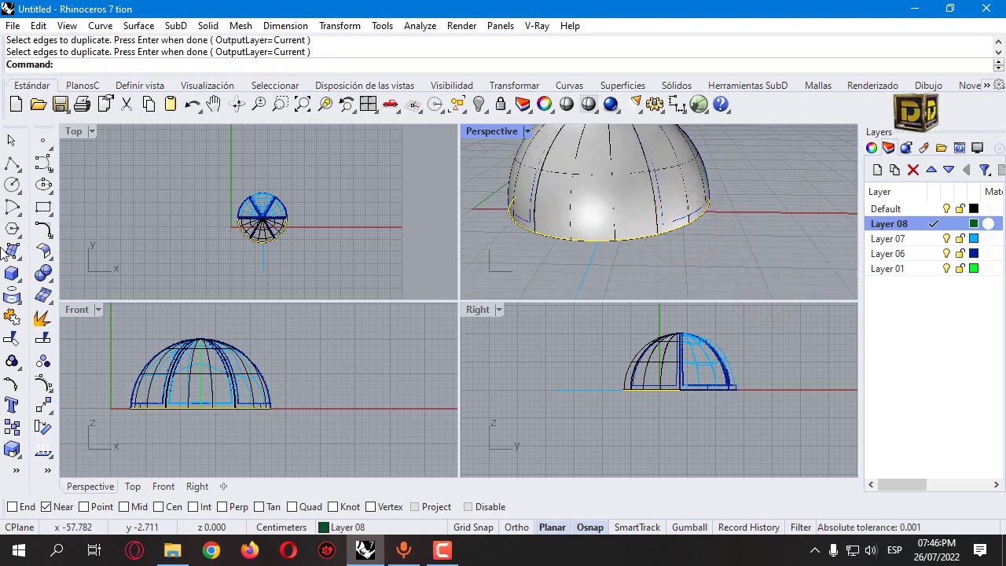
Join the three duplicated base edges into one open curve.
left_click(11, 316)
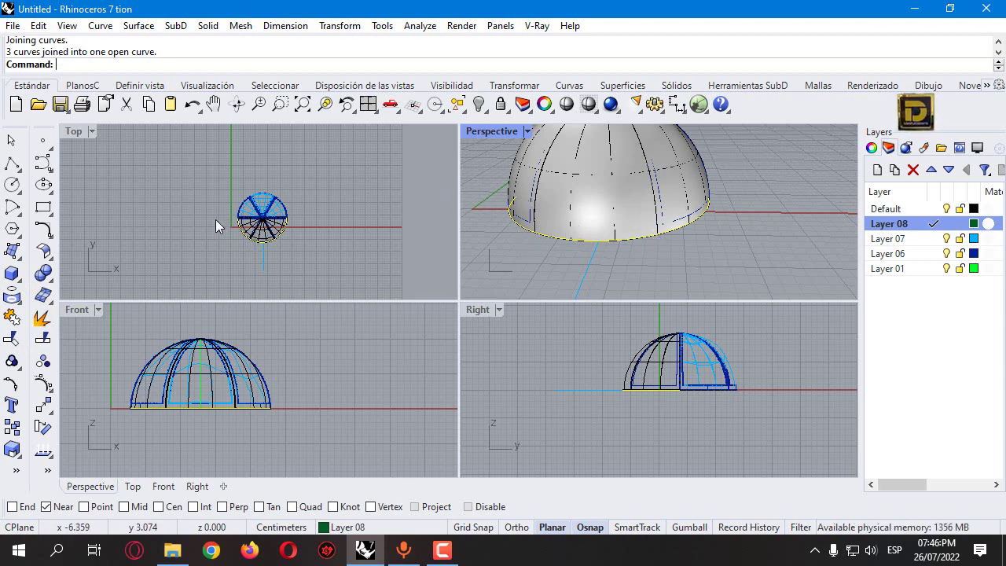
key("Return")
right_click_drag(188, 223, 242, 214)
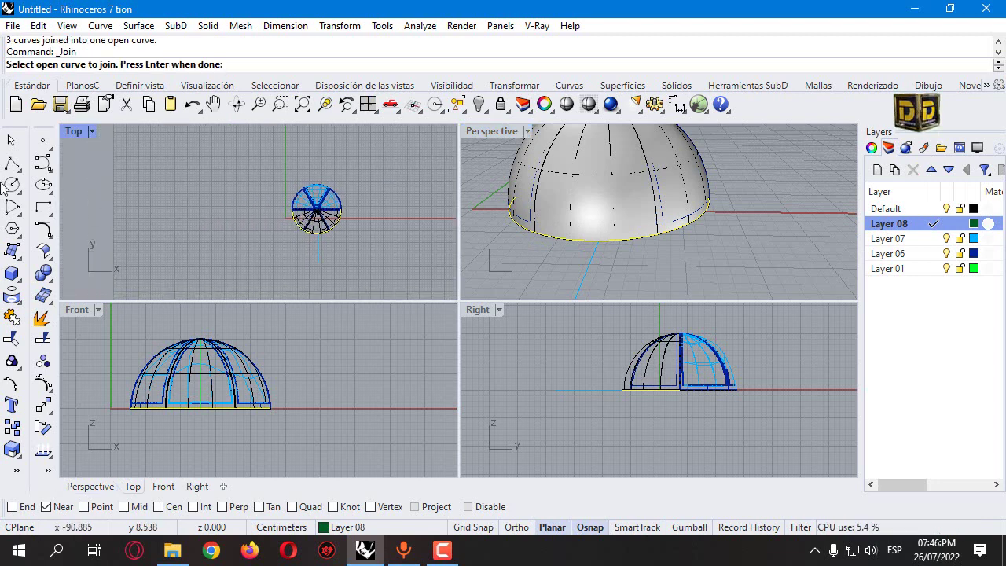
In the Top view, draw a degree 3 control-point curve outlining the visor between both sides of the base edge, around the guide line, and select it.
left_click(42, 163)
scroll(301, 208, "up", 4)
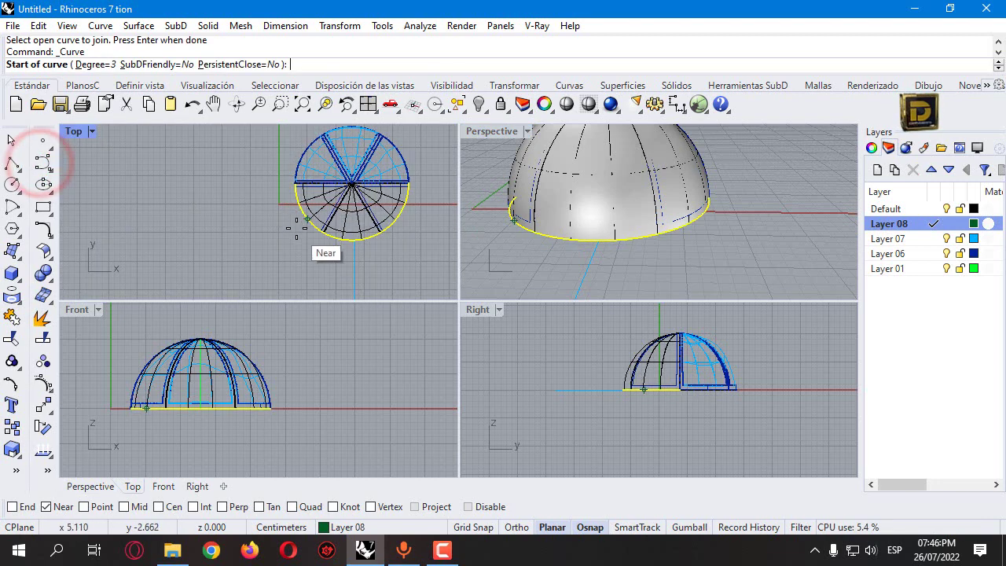
left_click(301, 211)
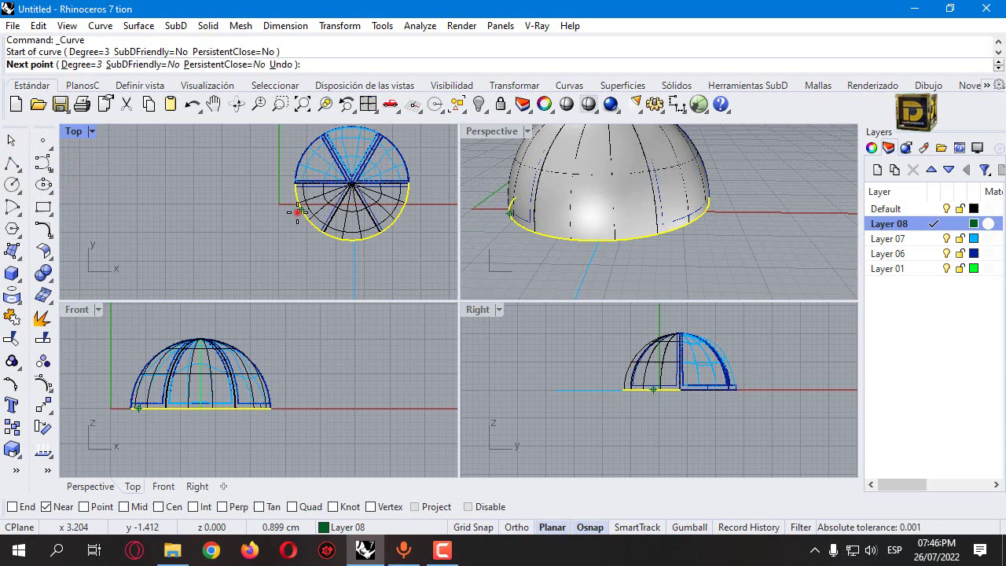
scroll(295, 244, "down", 2)
left_click(299, 267)
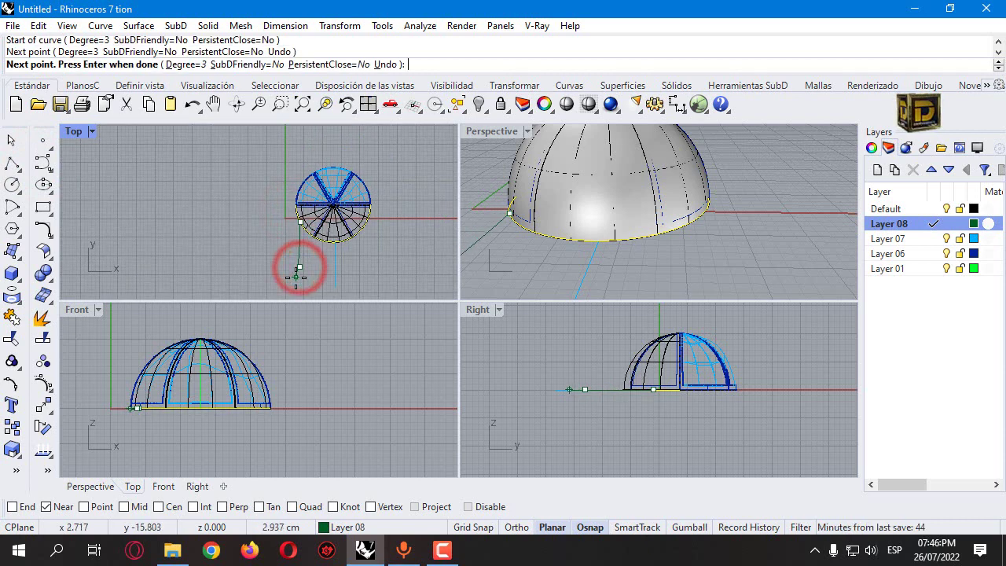
left_click(296, 276)
left_click(315, 292)
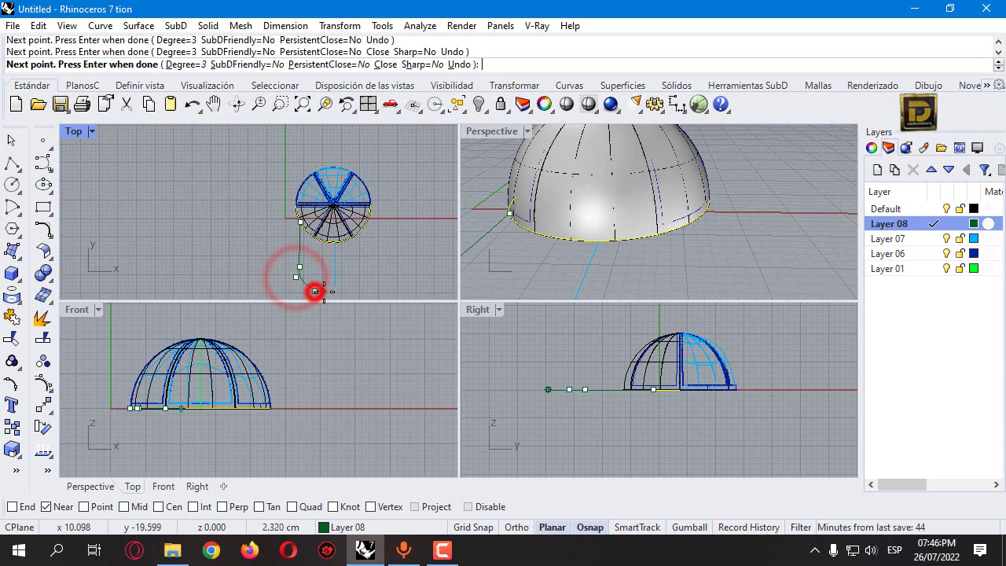
left_click(374, 273)
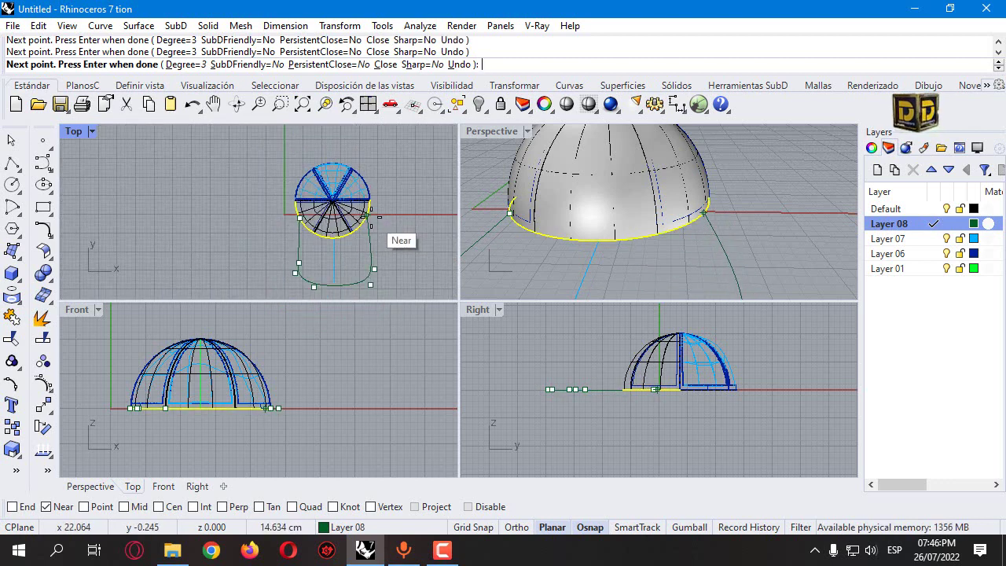
left_click(374, 218)
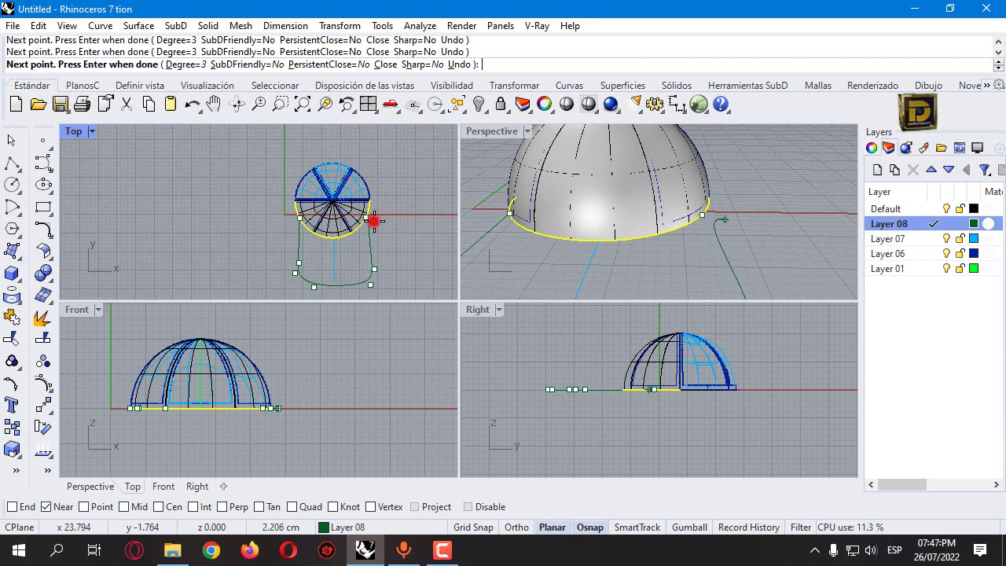
right_click(375, 218)
scroll(333, 251, "down", 2)
left_click(314, 268)
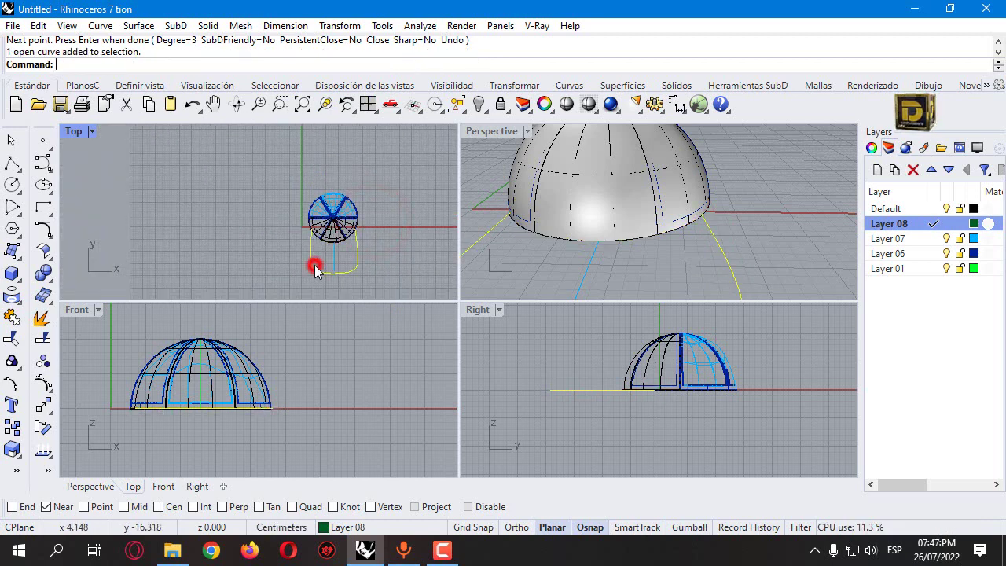
Show the visor outline's control points and, with object snaps disabled, nudge the two right-hand points back and pull the front point forward to the centre.
double_click(74, 131)
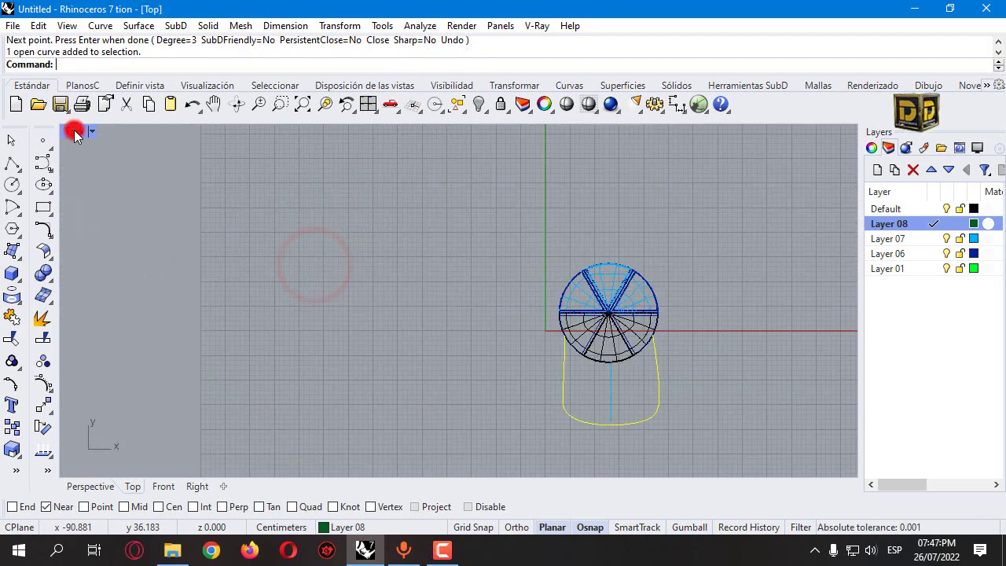
left_click(44, 384)
scroll(522, 363, "up", 1)
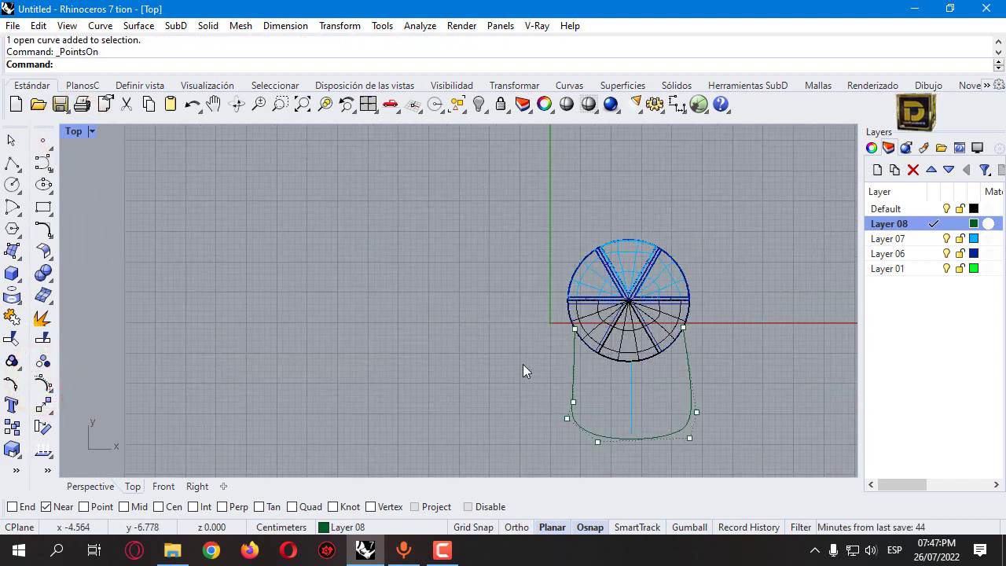
scroll(575, 411, "up", 1)
left_click_drag(563, 437, 571, 375)
key("ctrl+z")
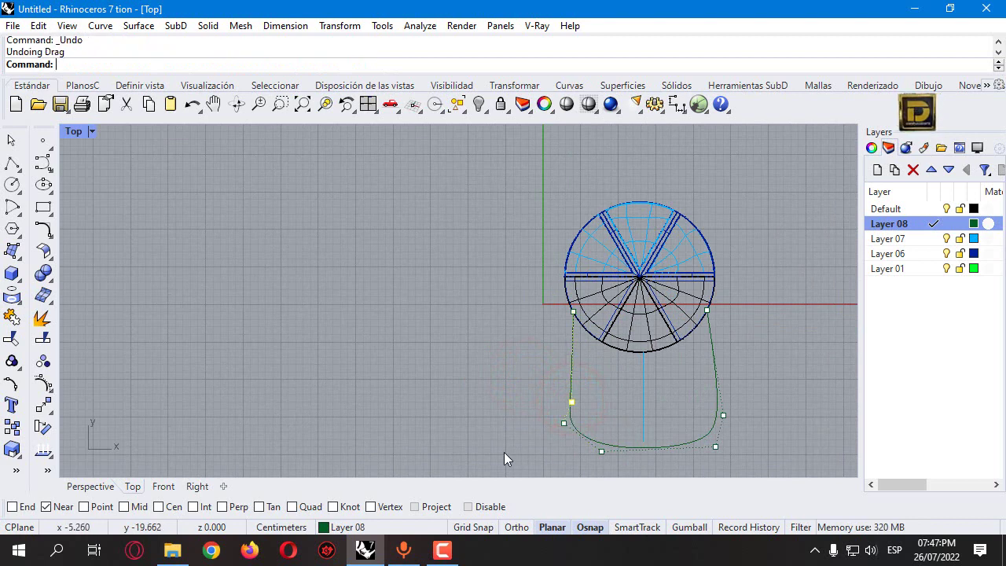
left_click(468, 506)
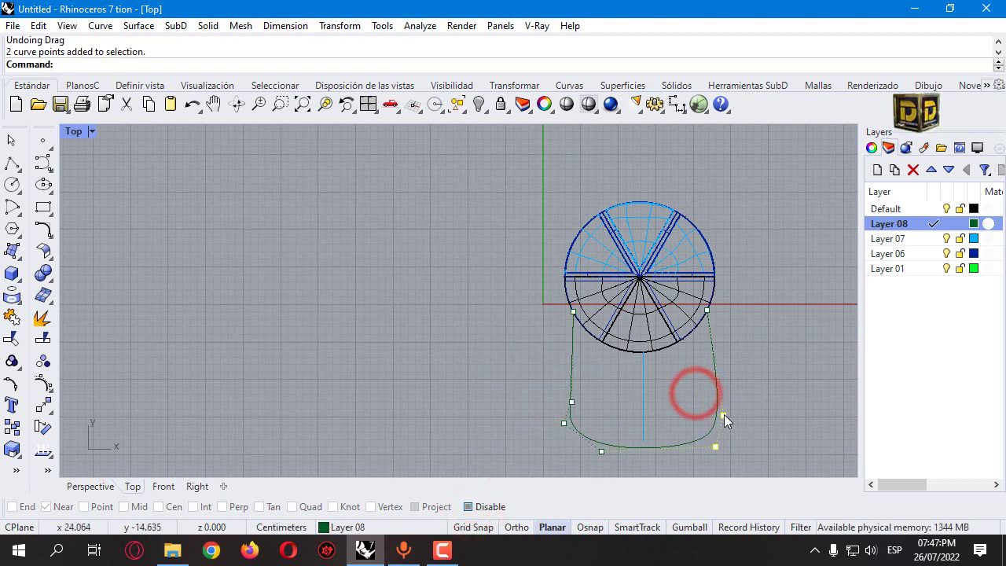
left_click_drag(723, 415, 724, 409)
left_click_drag(602, 452, 639, 461)
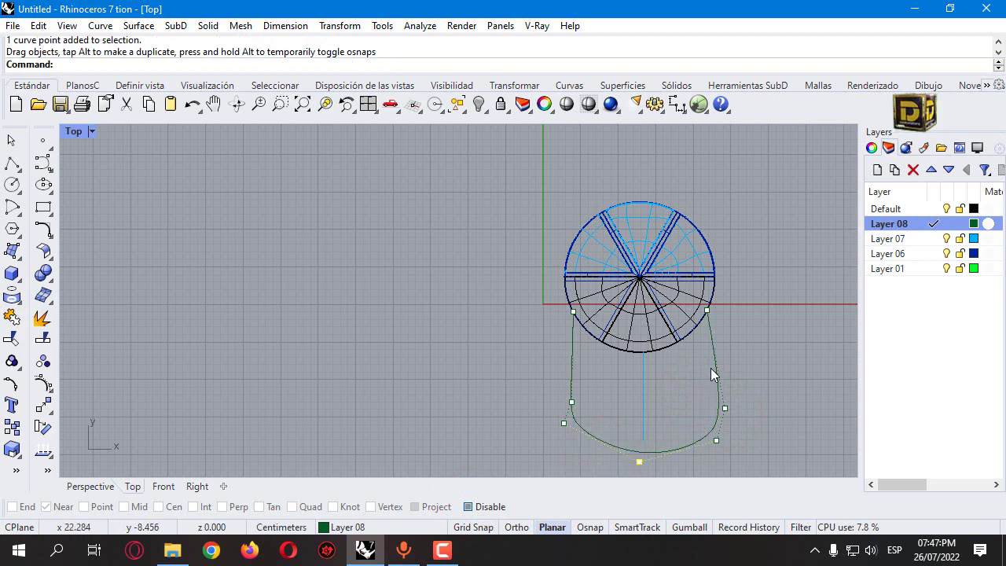
key("Escape")
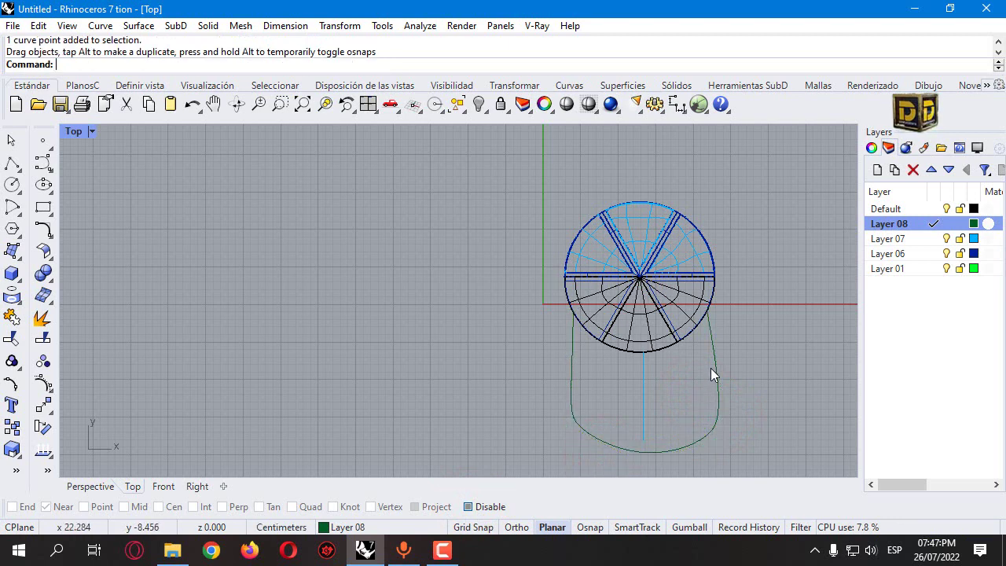
Reshape the visor outline by moving its left front corner control point forward and its right front corner point outward and forward.
left_click(681, 442)
left_click(43, 384)
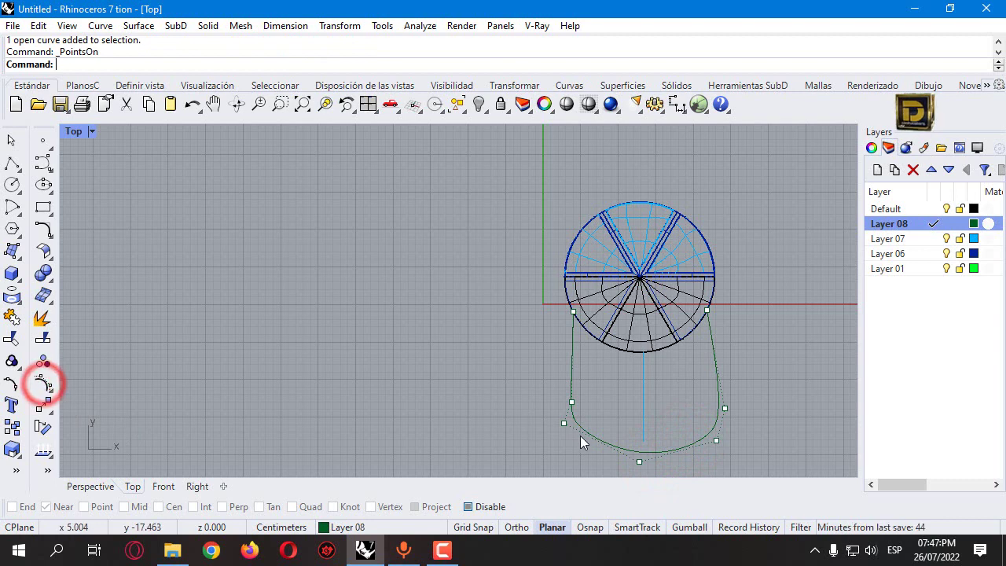
left_click_drag(564, 423, 562, 443)
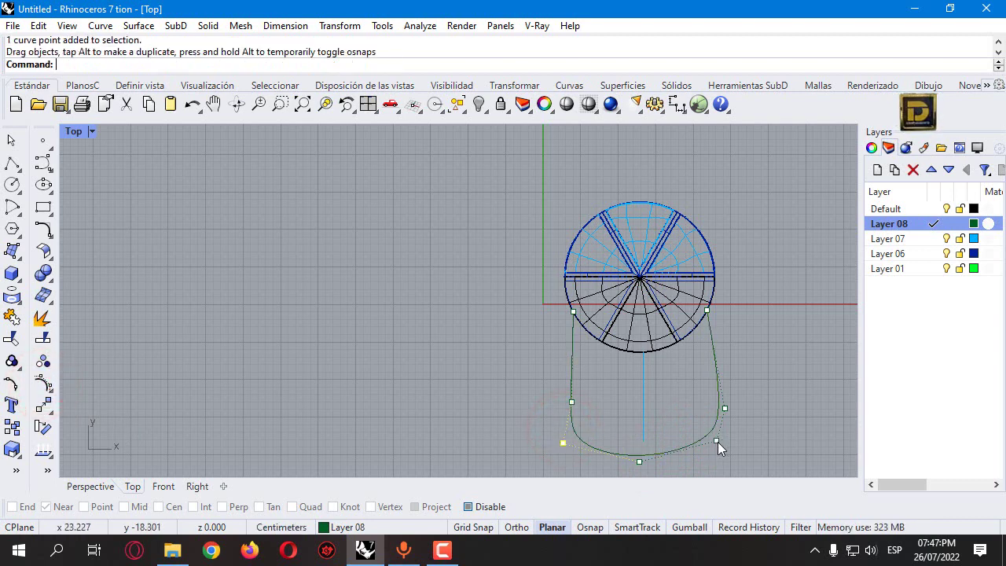
left_click_drag(717, 440, 729, 447)
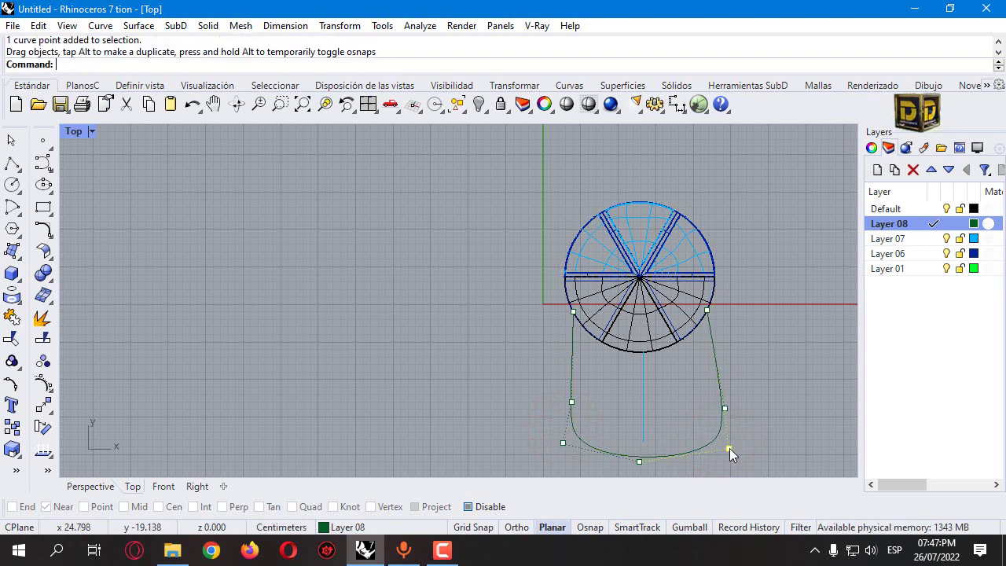
scroll(549, 361, "down", 4)
key("Escape")
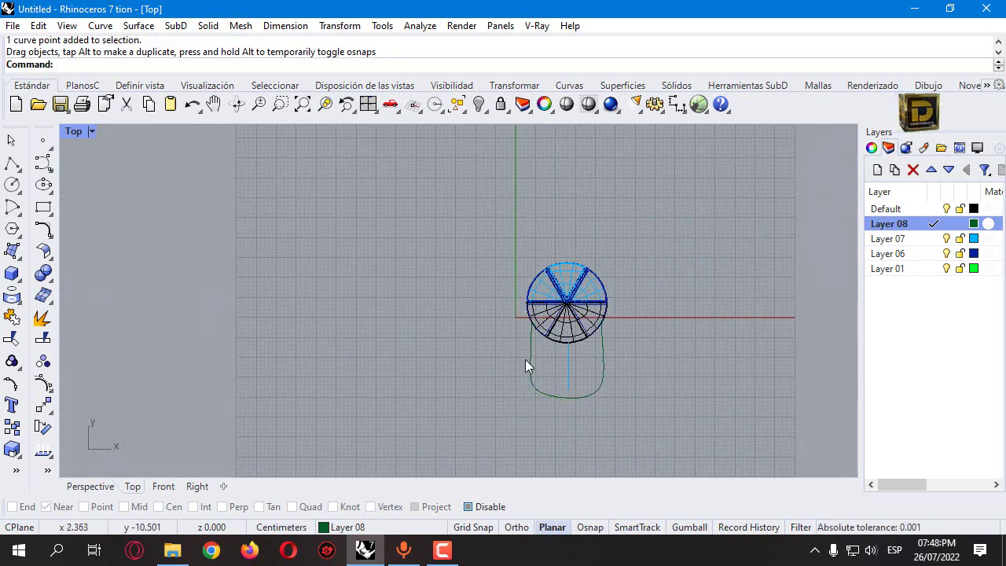
Isolate the visor outline together with the joined green base edge curve.
left_click(599, 348)
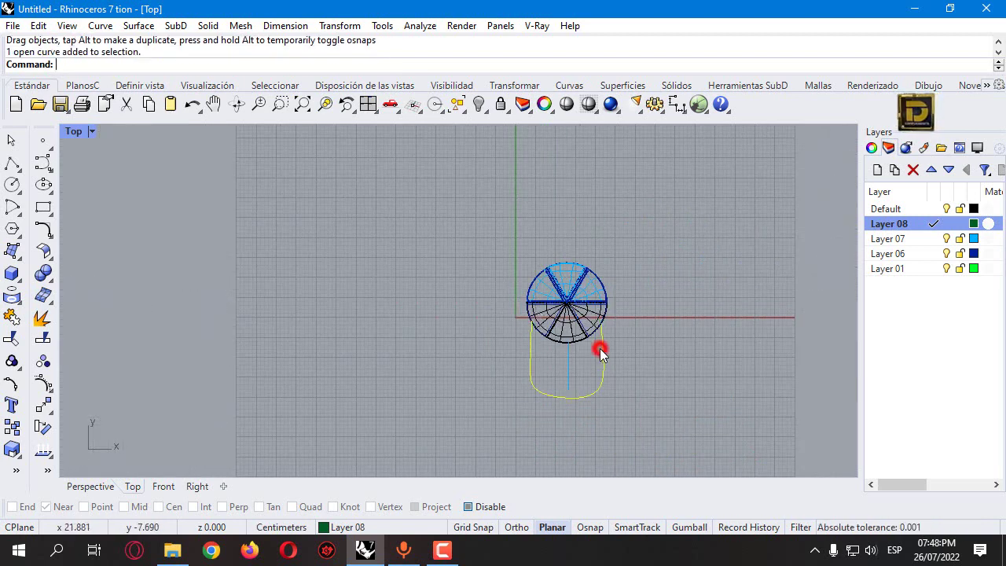
double_click(75, 131)
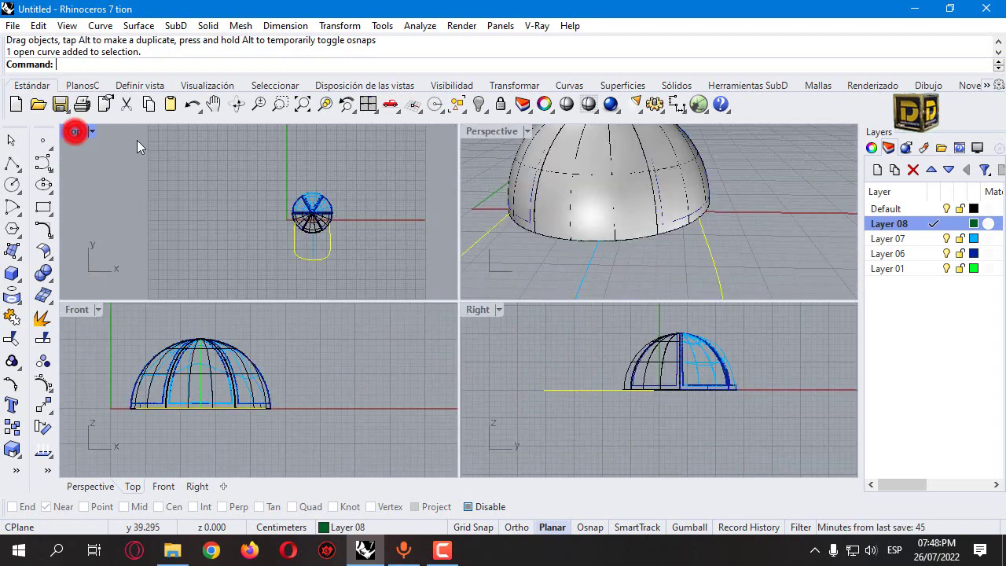
left_click(548, 240)
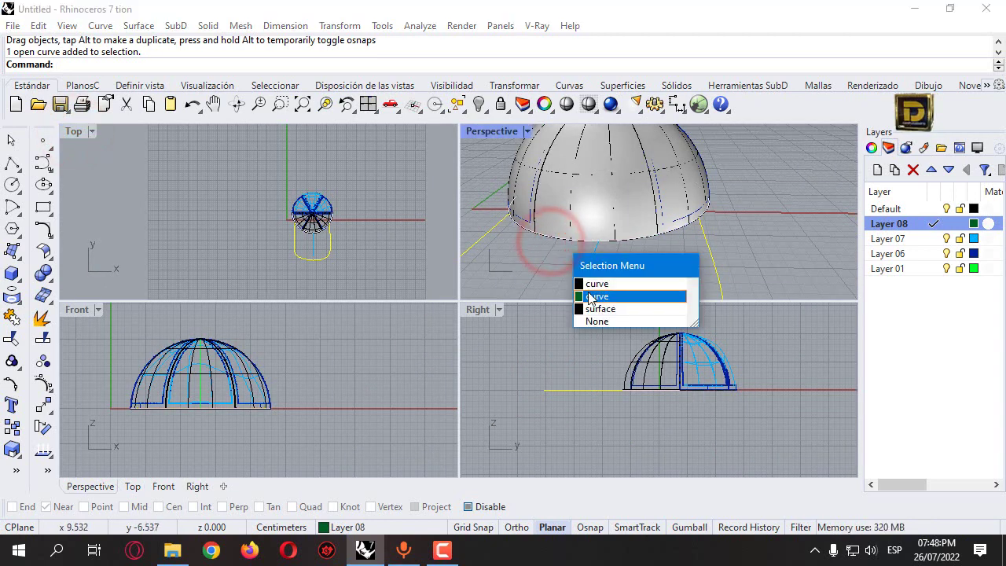
left_click(588, 292)
left_click(479, 104)
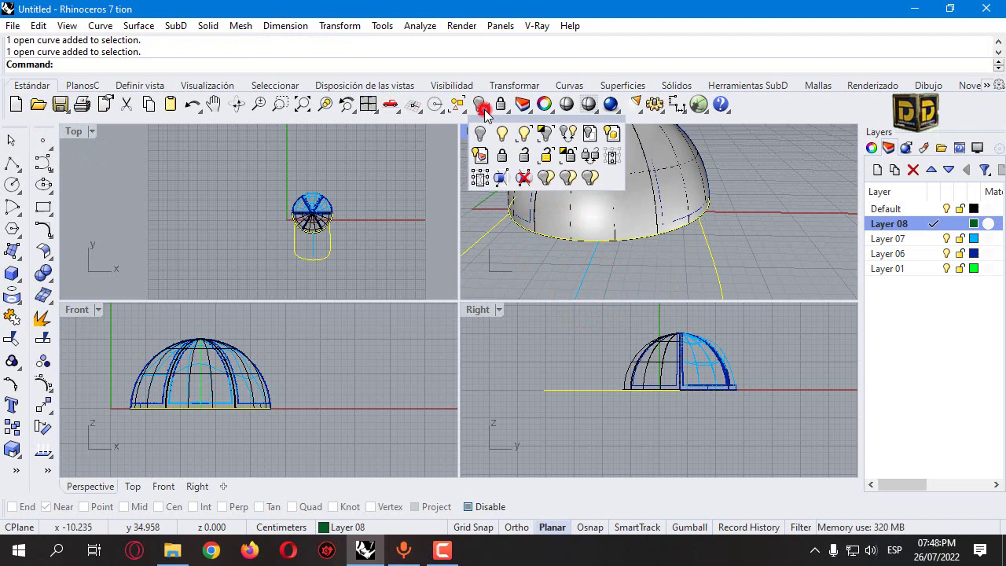
left_click(547, 138)
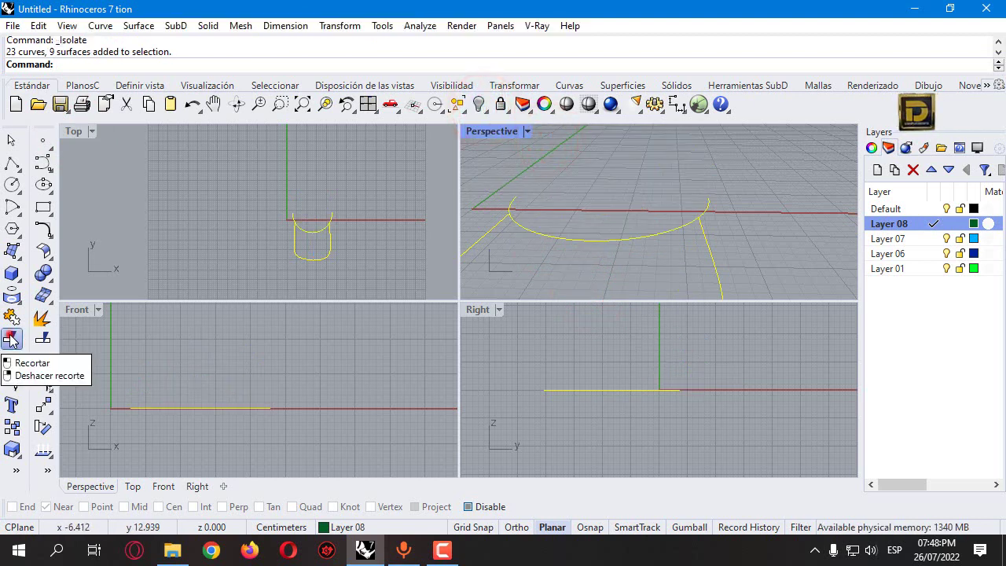
Trim both ends of the base edge curve that extend beyond the visor outline.
left_click(12, 338)
scroll(286, 230, "up", 1)
left_click(321, 207)
left_click(395, 203)
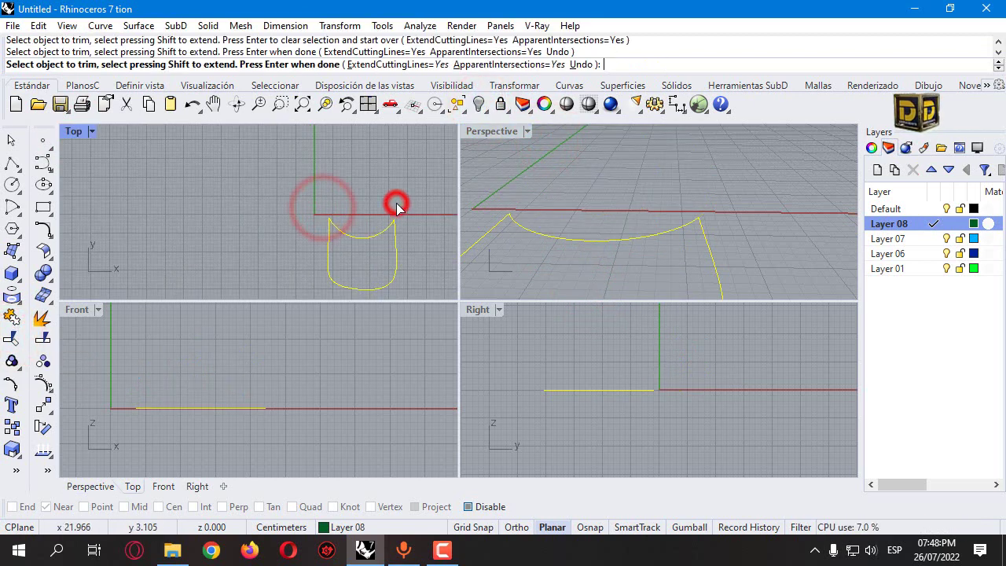
right_click(276, 177)
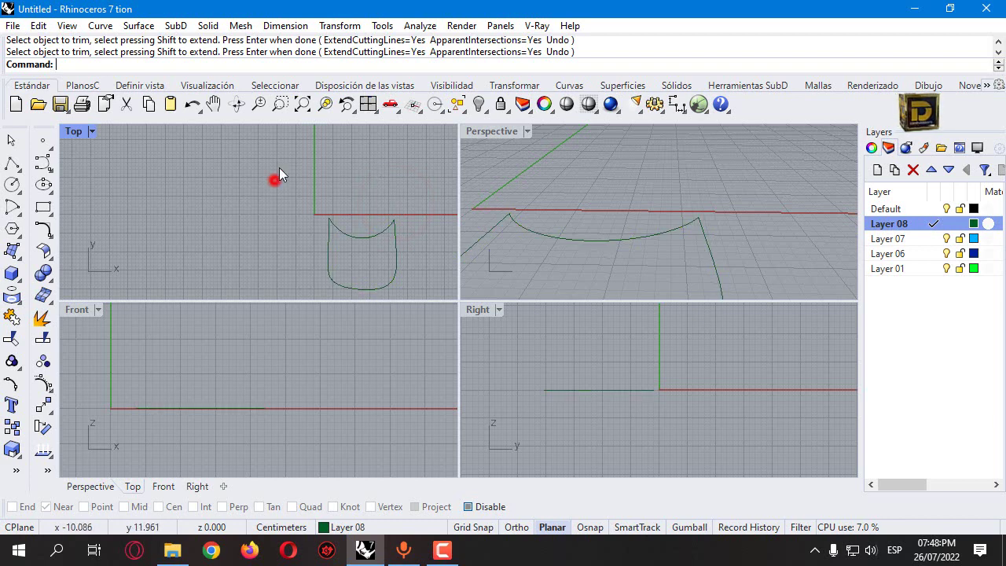
Try an upward-bulging arc between the middle of the base edge curve and the middle of the visor's front edge.
left_click(17, 211)
left_click(56, 213)
right_click_drag(550, 216, 572, 214)
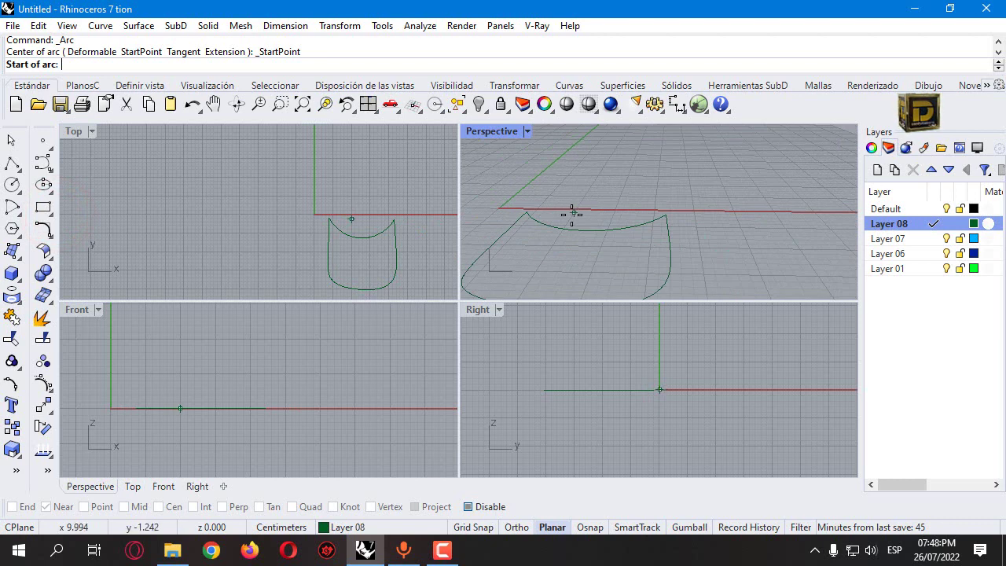
left_click(482, 504)
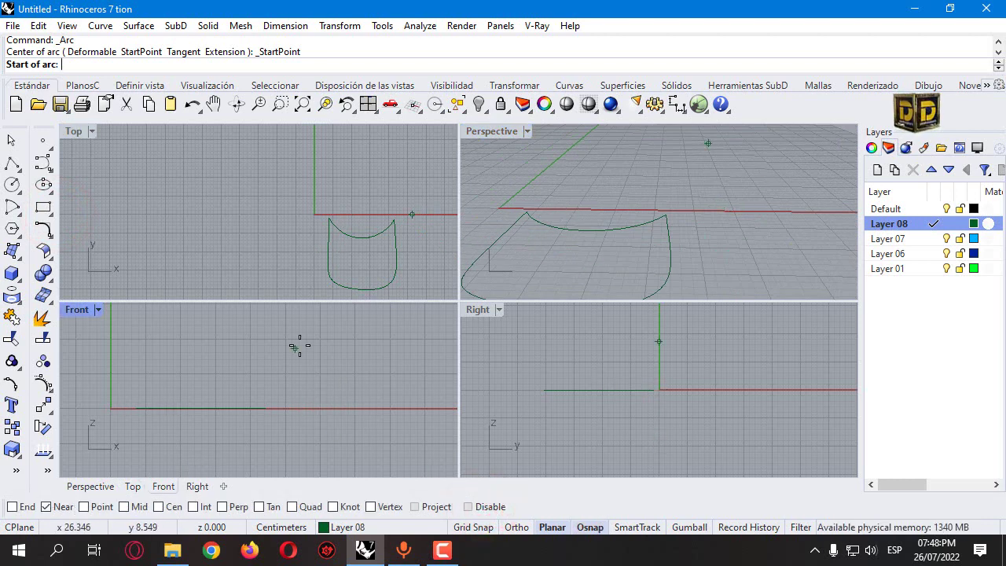
left_click(362, 237)
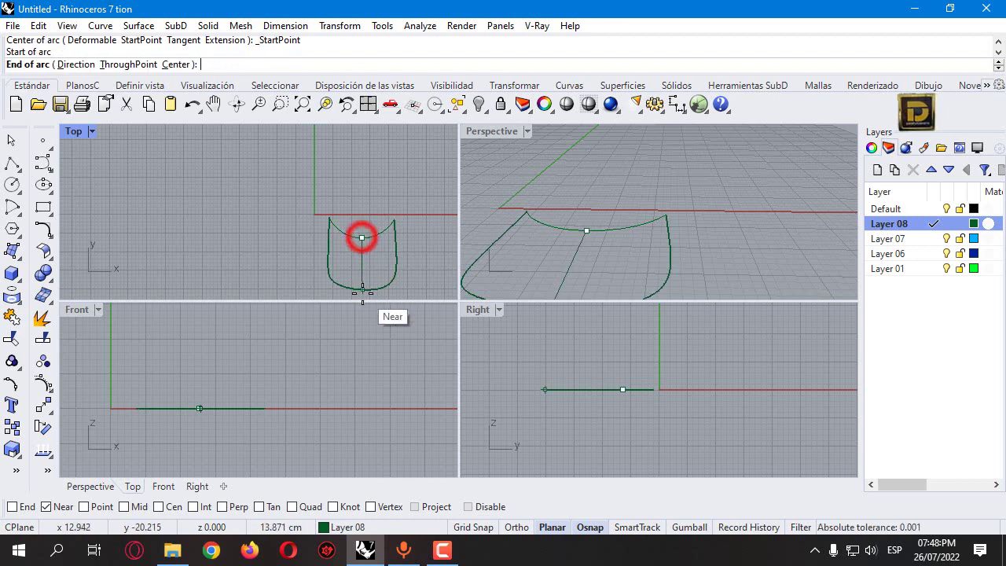
left_click(362, 289)
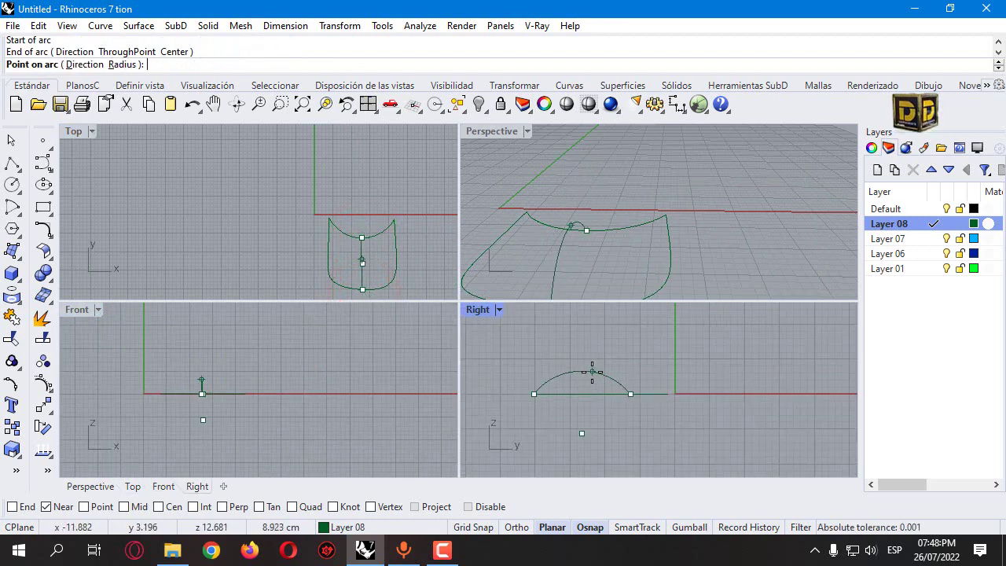
scroll(592, 371, "up", 5)
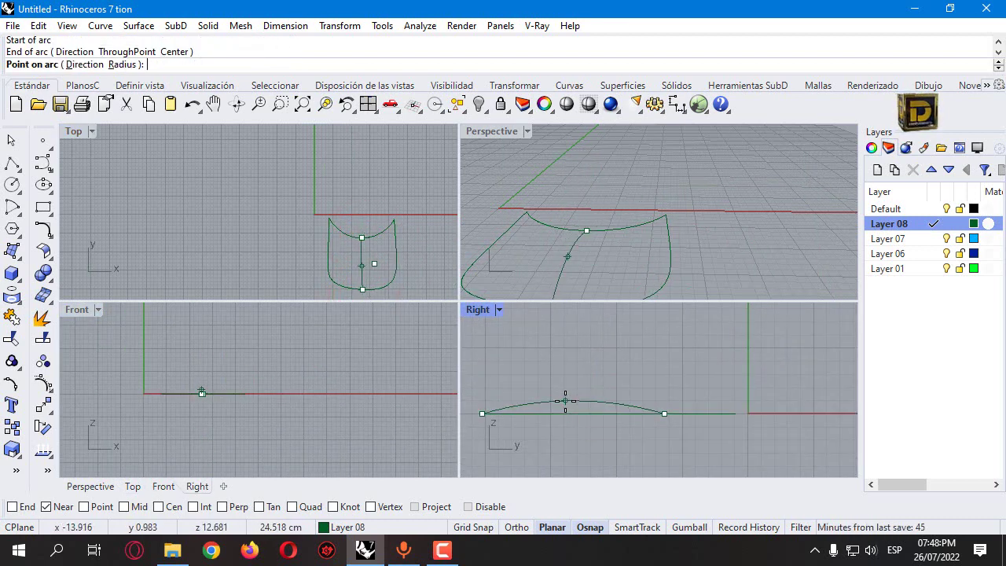
left_click(563, 399)
right_click_drag(593, 229, 717, 209)
key("ctrl+z")
Select both visor curves and show the hidden cap geometry again.
right_click_drag(654, 398, 607, 387)
left_click_drag(512, 363, 745, 449)
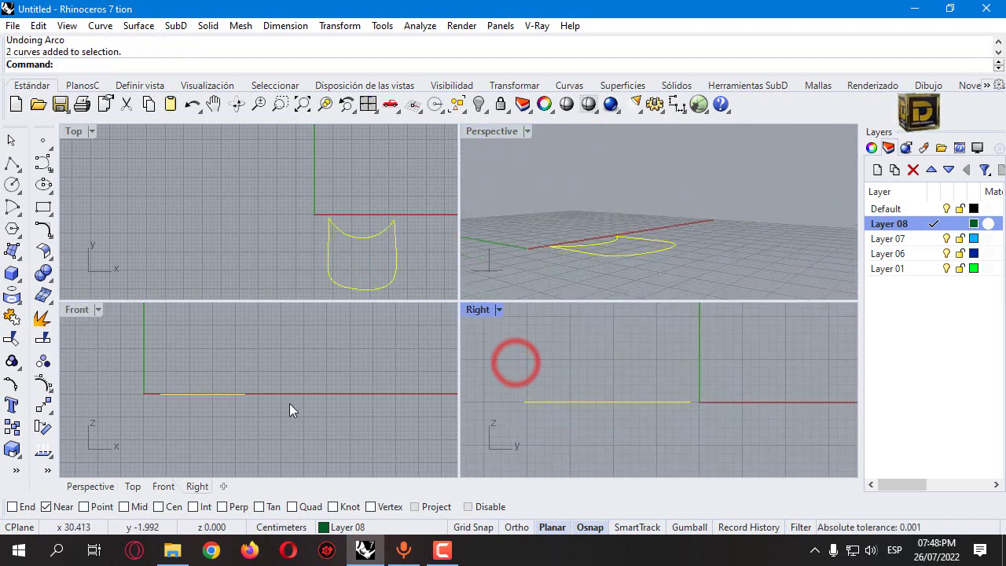
right_click(477, 106)
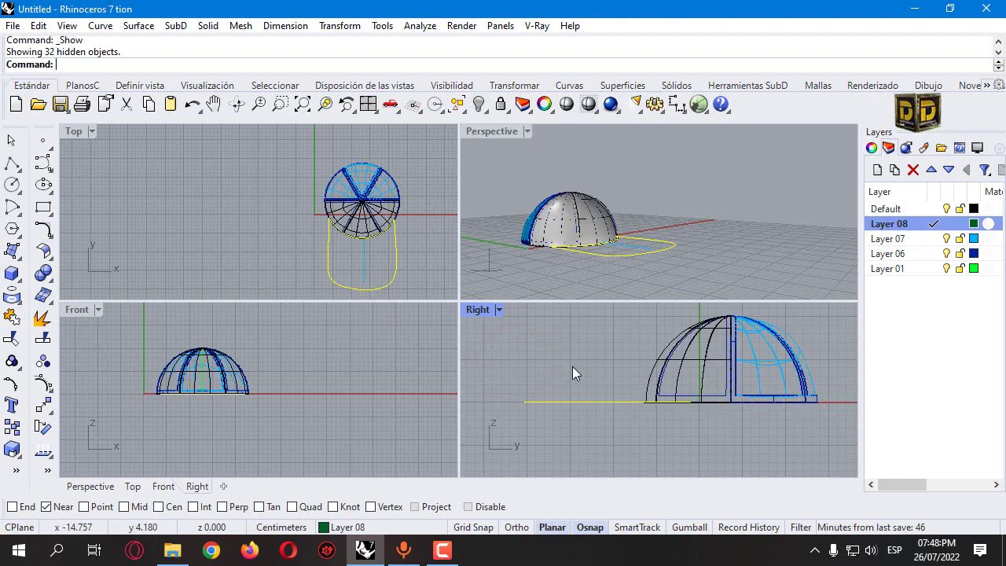
Bend both visor curves in the Right view, with the spine running from the cap end to the visor tip, so the tip curves upward.
left_click(47, 424)
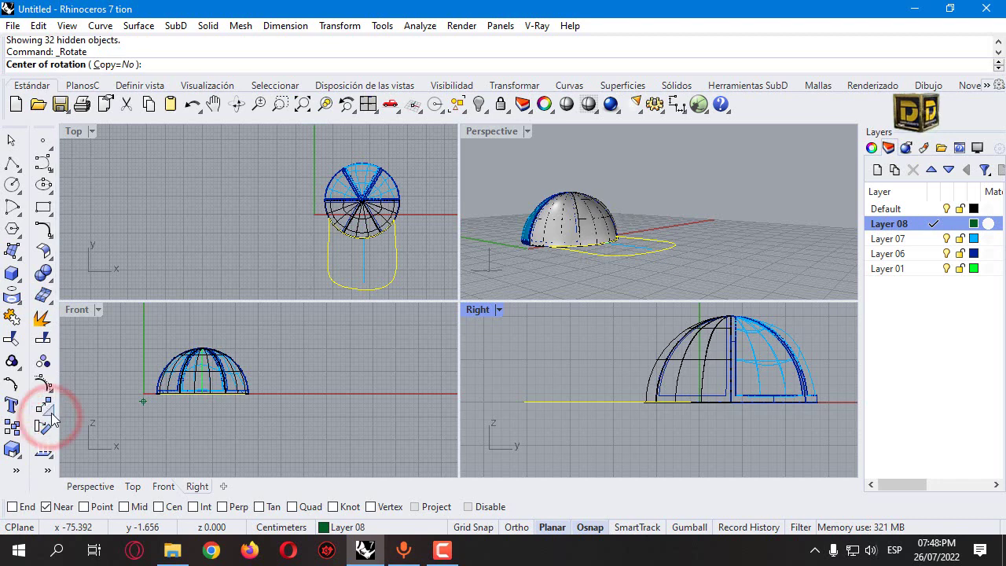
left_click(45, 405)
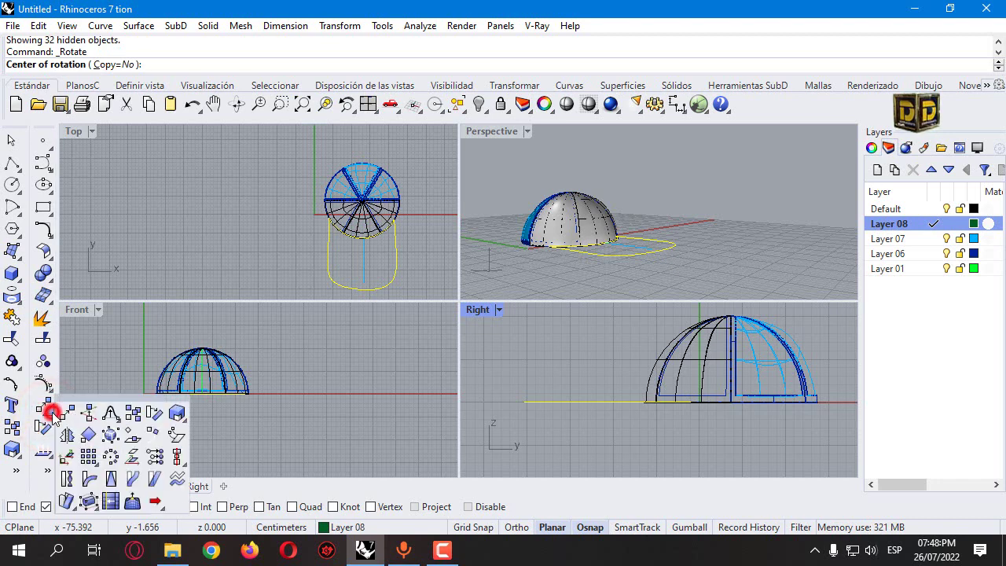
left_click(90, 478)
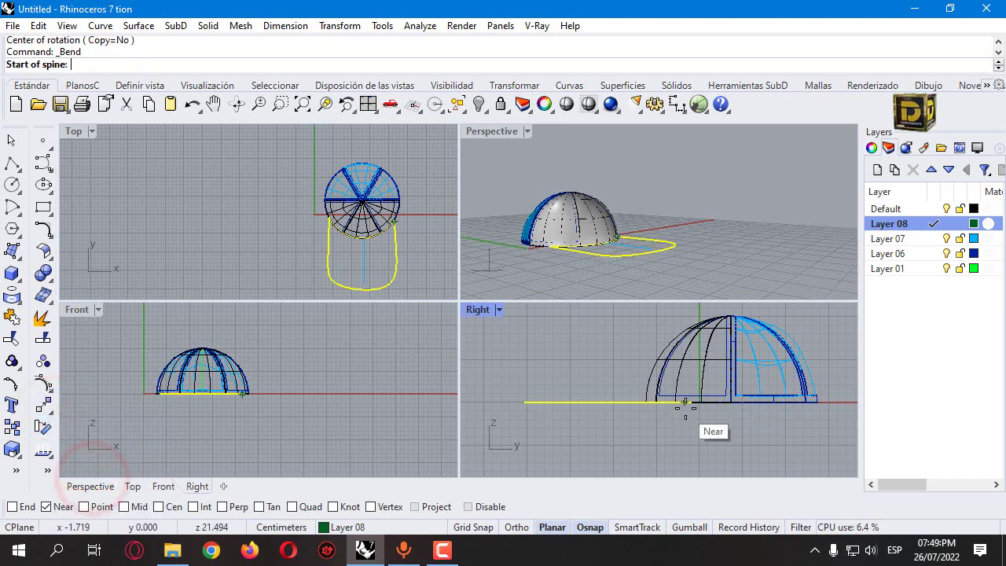
left_click(468, 506)
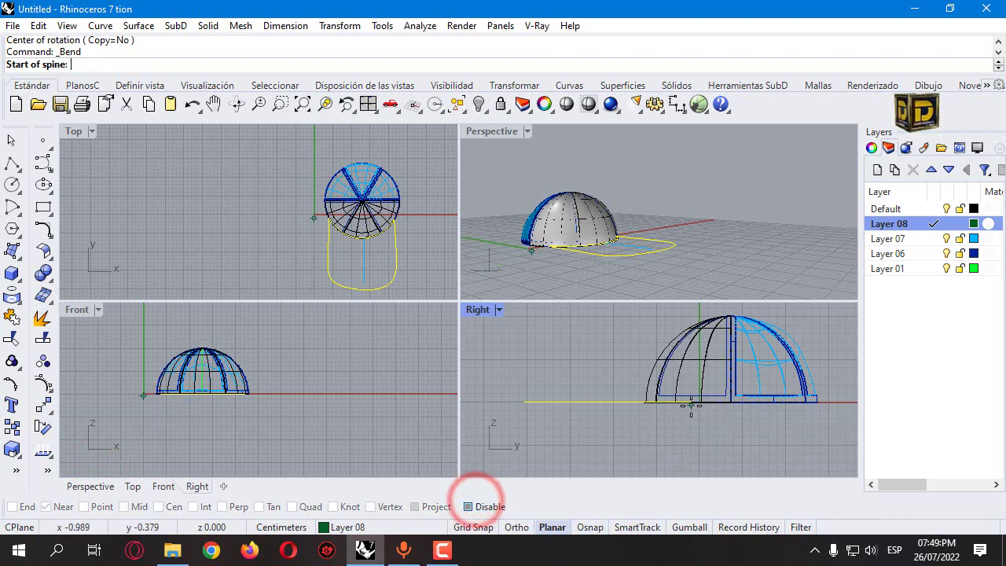
left_click(690, 404)
left_click(526, 405)
left_click(513, 388)
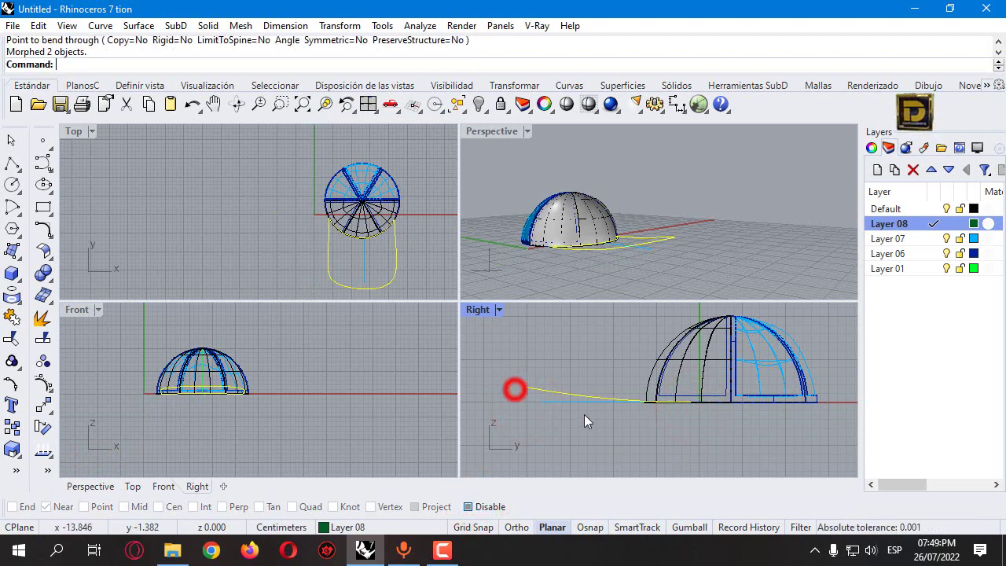
Try a second bend on the visor curves, curving their front half downward from about mid-length.
key("Return")
left_click(602, 399)
left_click(499, 383)
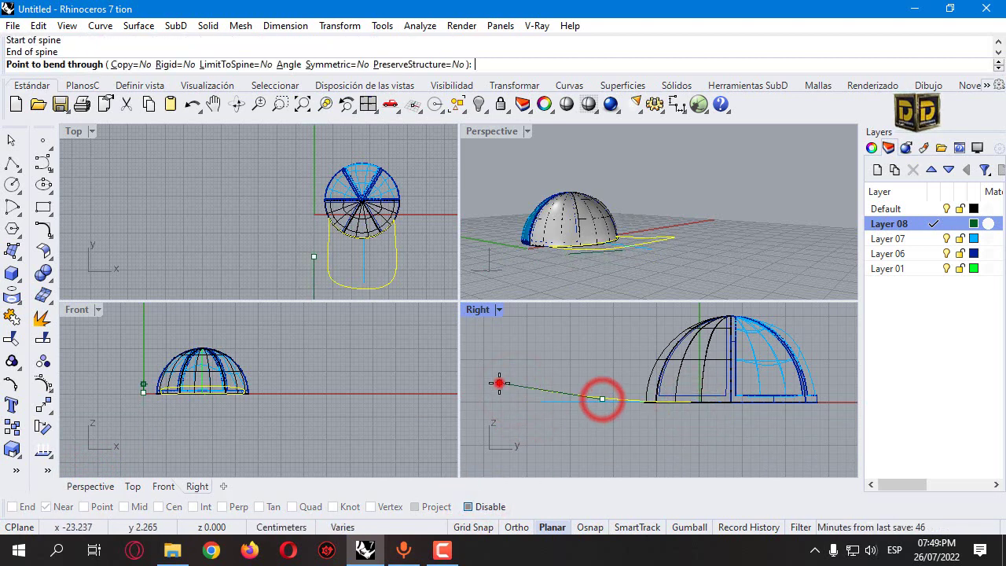
left_click(497, 404)
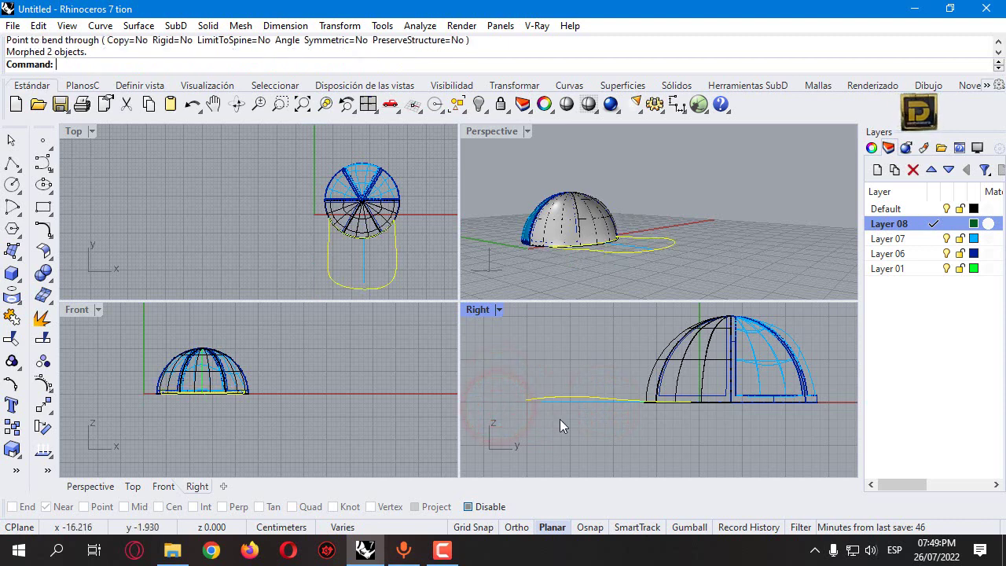
key("ctrl+z")
Undo the second bend and turn on the control points of the visor outline curve.
left_click(649, 215)
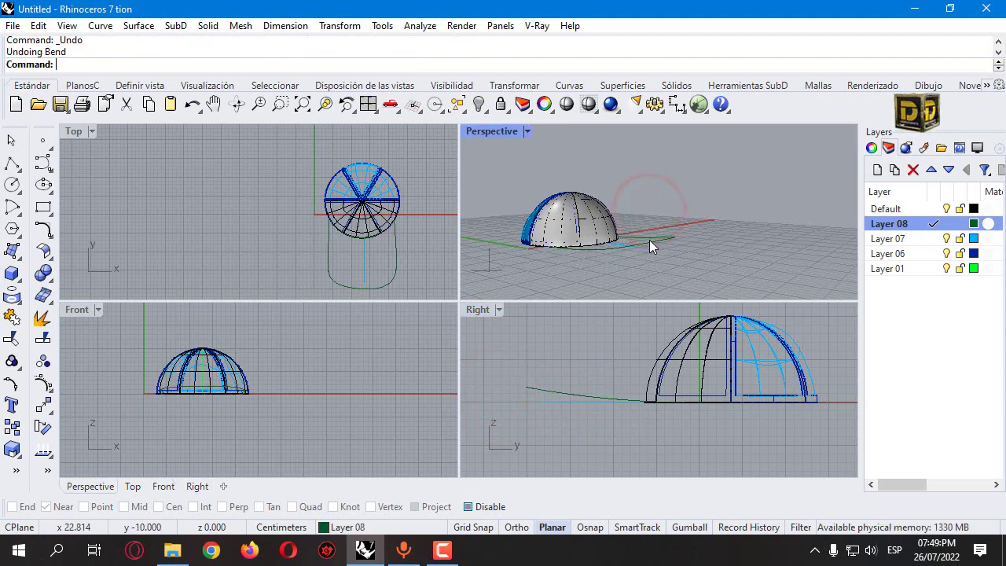
left_click(662, 239)
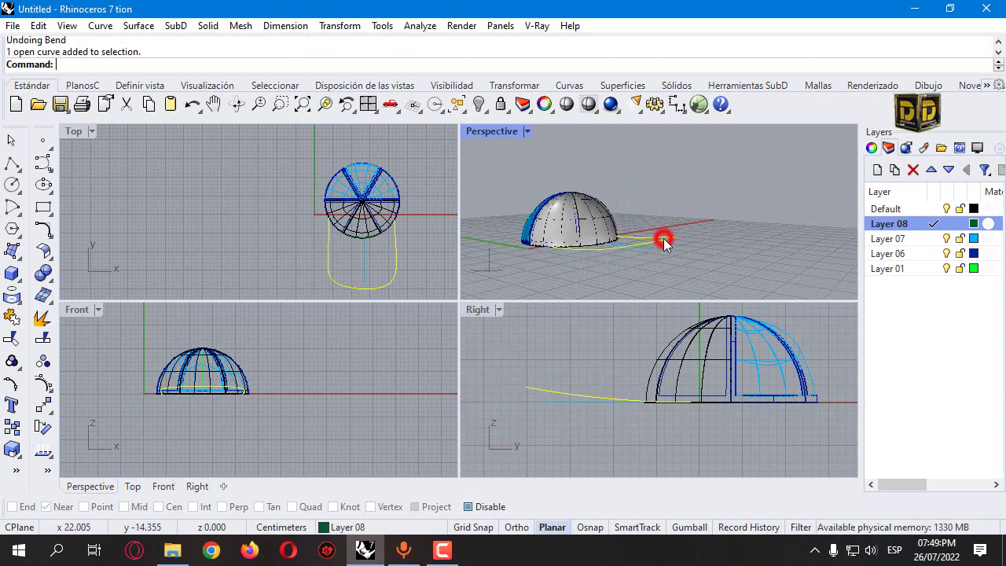
left_click(43, 383)
scroll(336, 271, "up", 3)
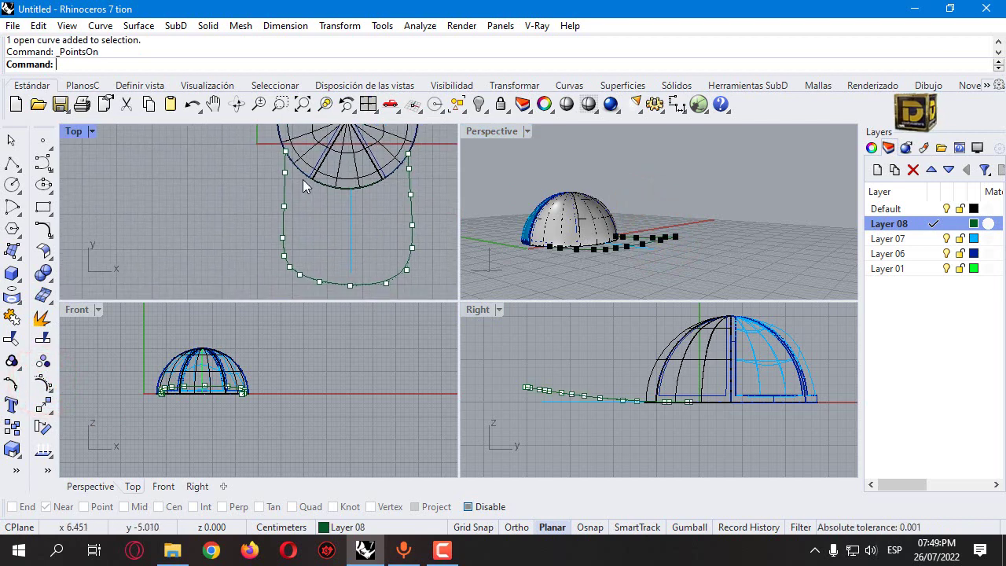
scroll(320, 245, "up", 2)
left_click_drag(372, 306, 412, 302)
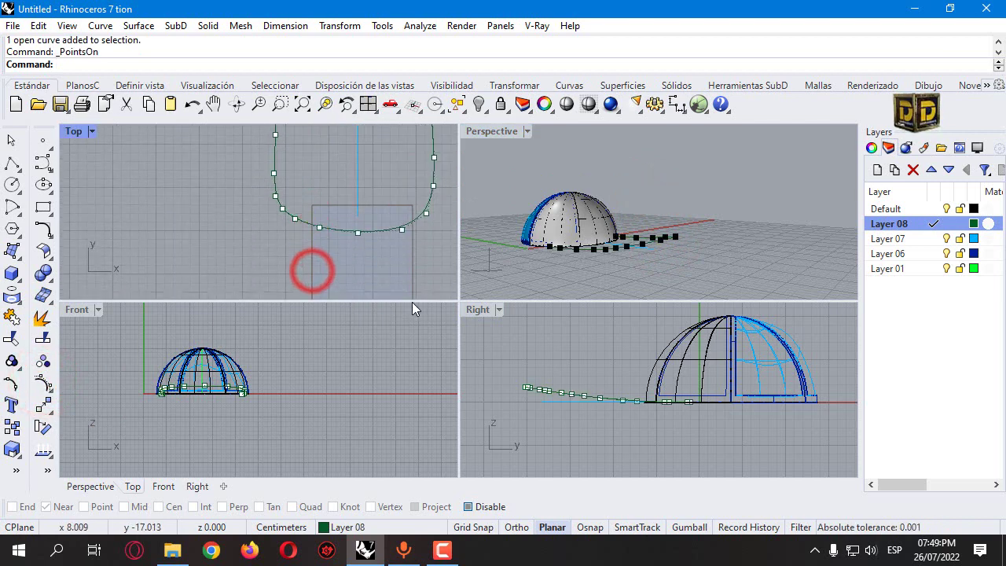
left_click(375, 246)
left_click_drag(309, 228, 363, 248)
scroll(315, 240, "down", 1)
key("ctrl+z")
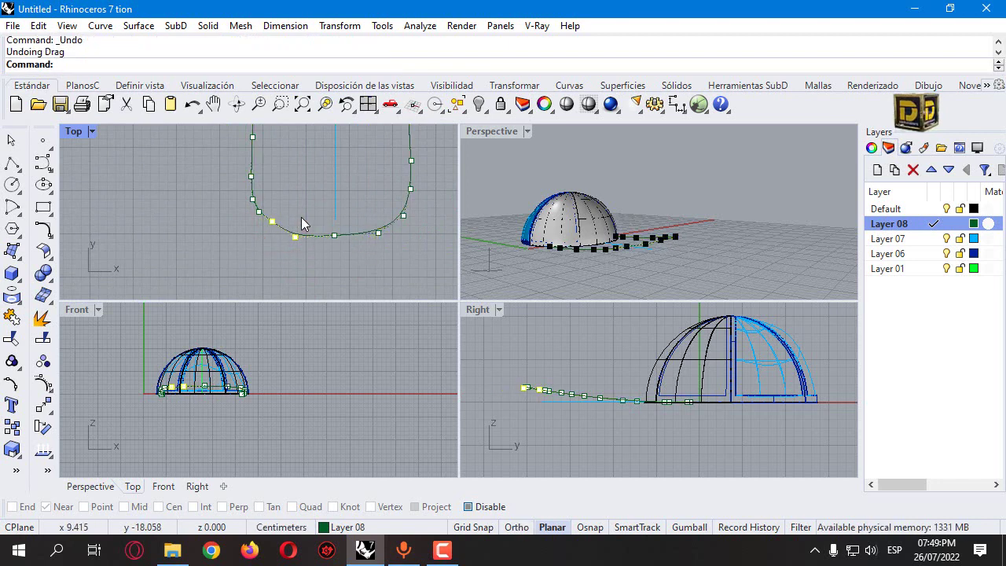
Select the three middle control points on the visor outline's front edge and raise them in the Front view to arch it upward.
left_click(295, 235)
left_click_drag(287, 226, 339, 241)
left_click(377, 234, "shift")
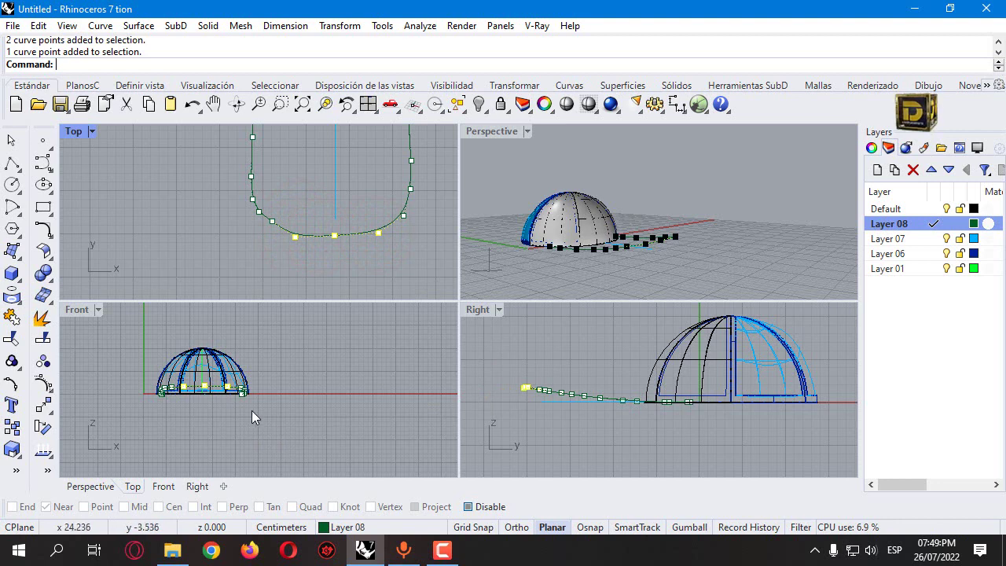
scroll(251, 410, "up", 6)
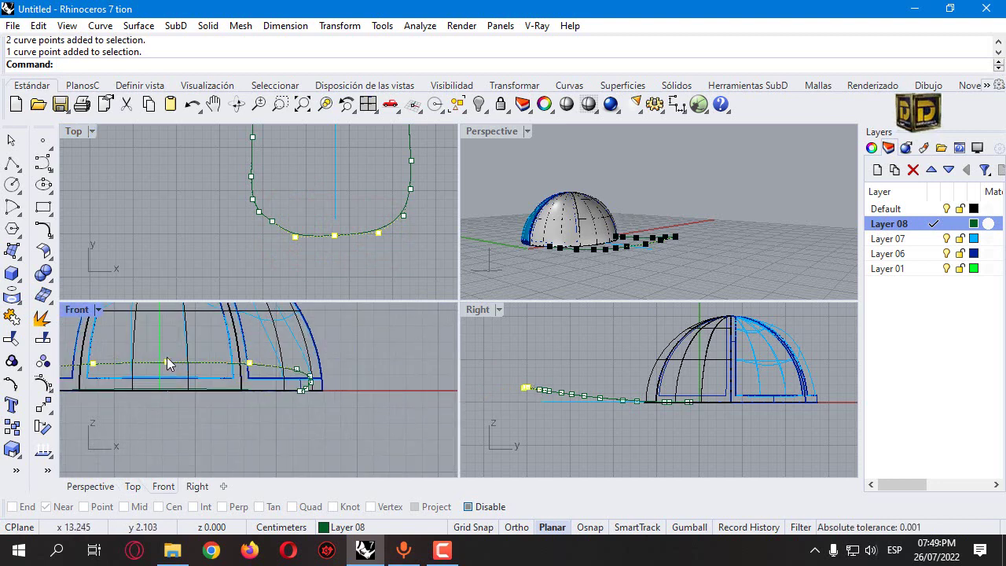
left_click_drag(167, 340, 190, 338)
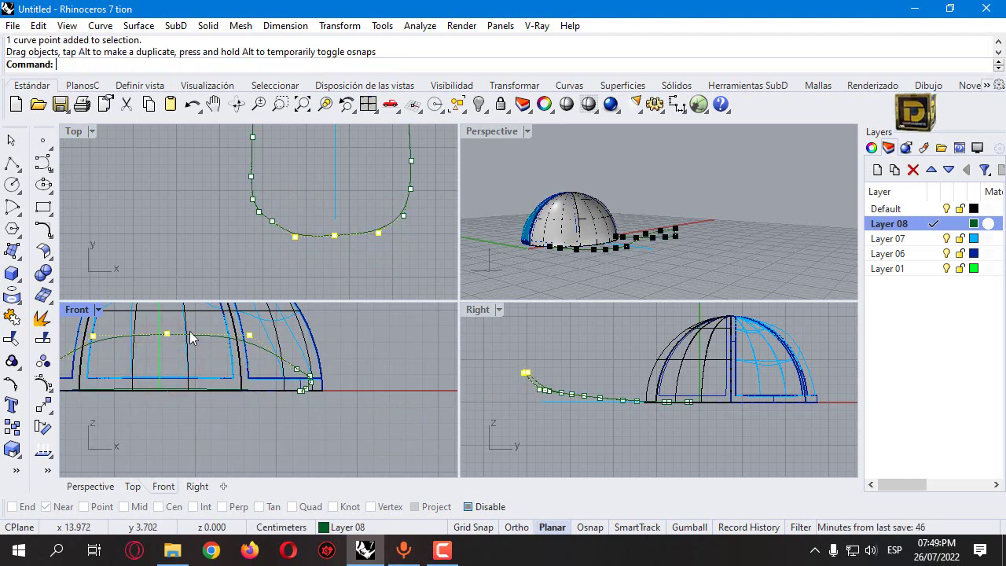
Check the visor outline in Perspective and lower its three raised front-edge control points slightly, straight down in the Front view.
double_click(490, 131)
right_click_drag(537, 272, 498, 276)
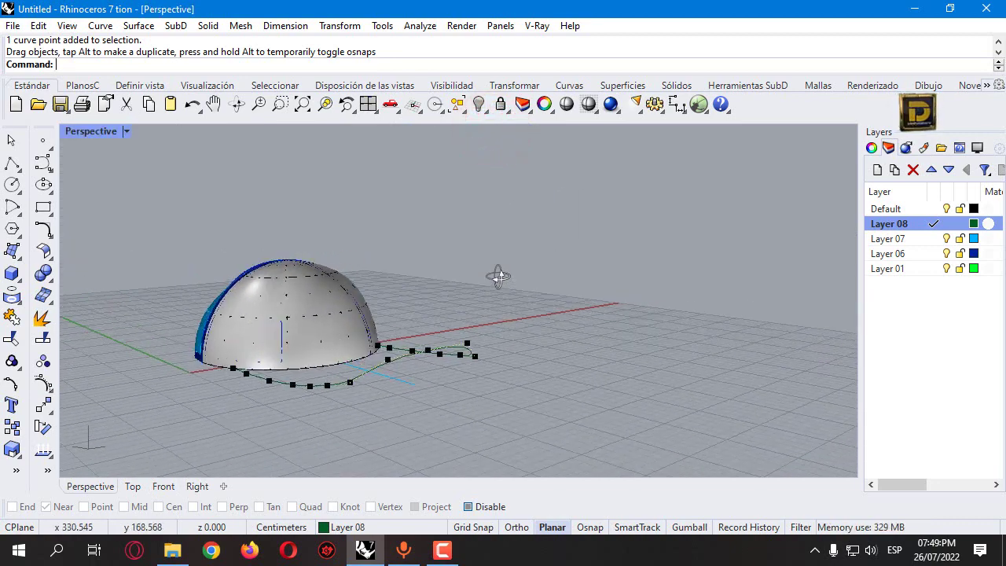
double_click(93, 131)
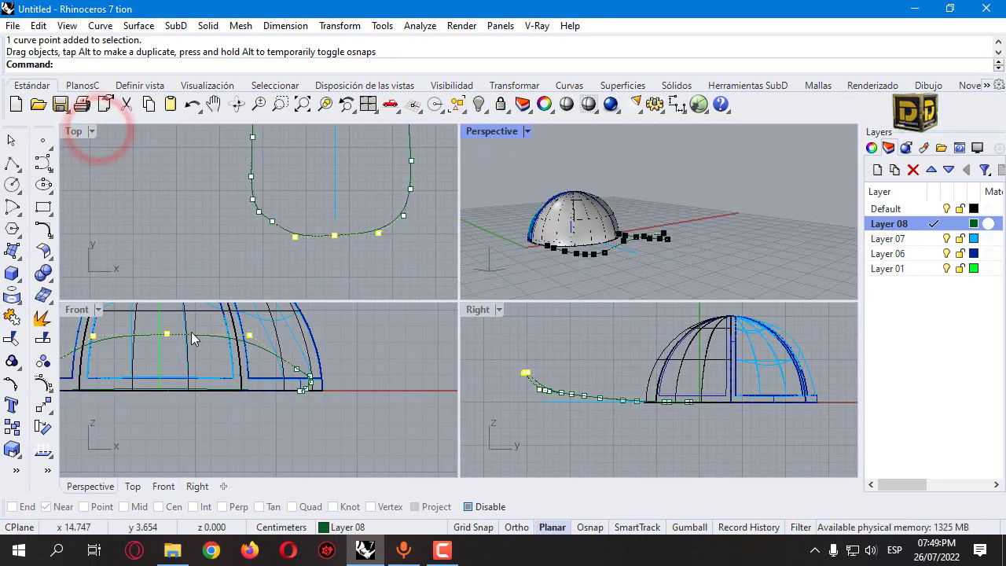
left_click_drag(166, 332, 167, 349, "shift")
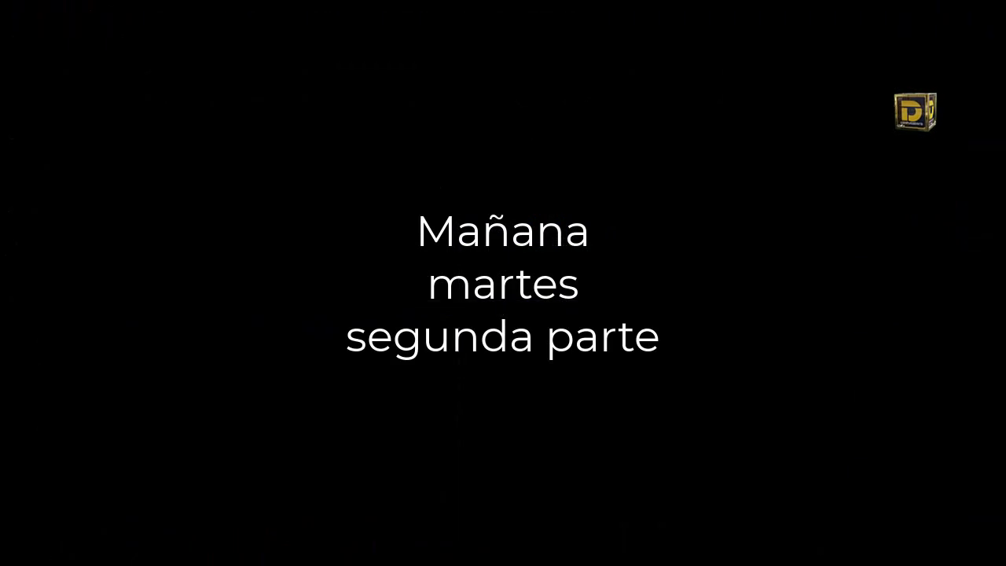